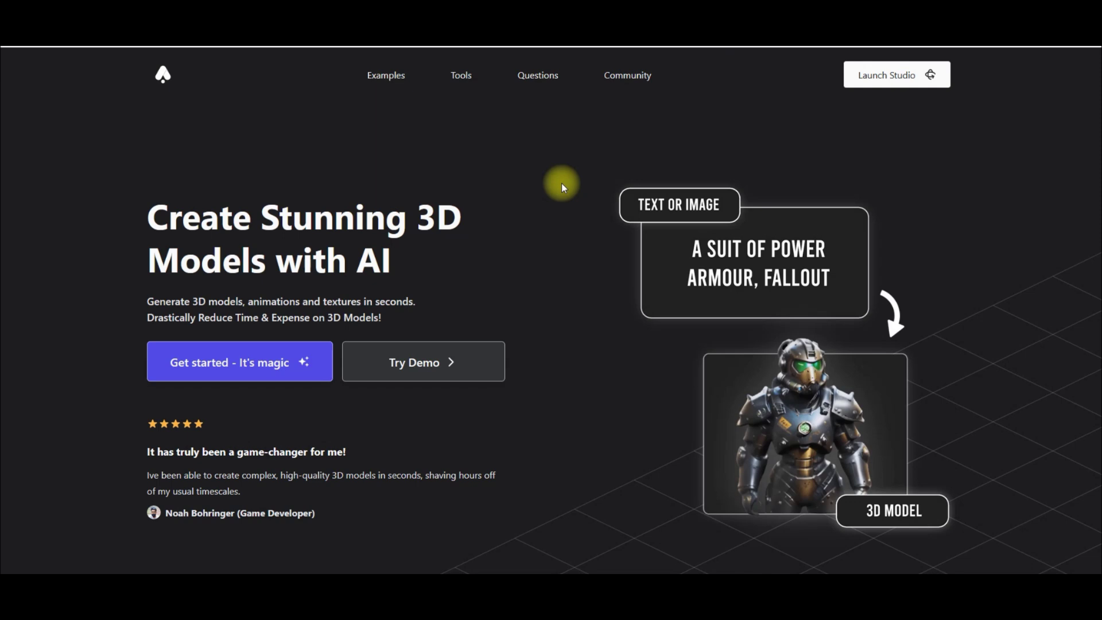
Step: Scroll the landing page and highlight the Text to 3D, Image to 3D and AI Texturing headings
scroll(430, 188, down, 1)
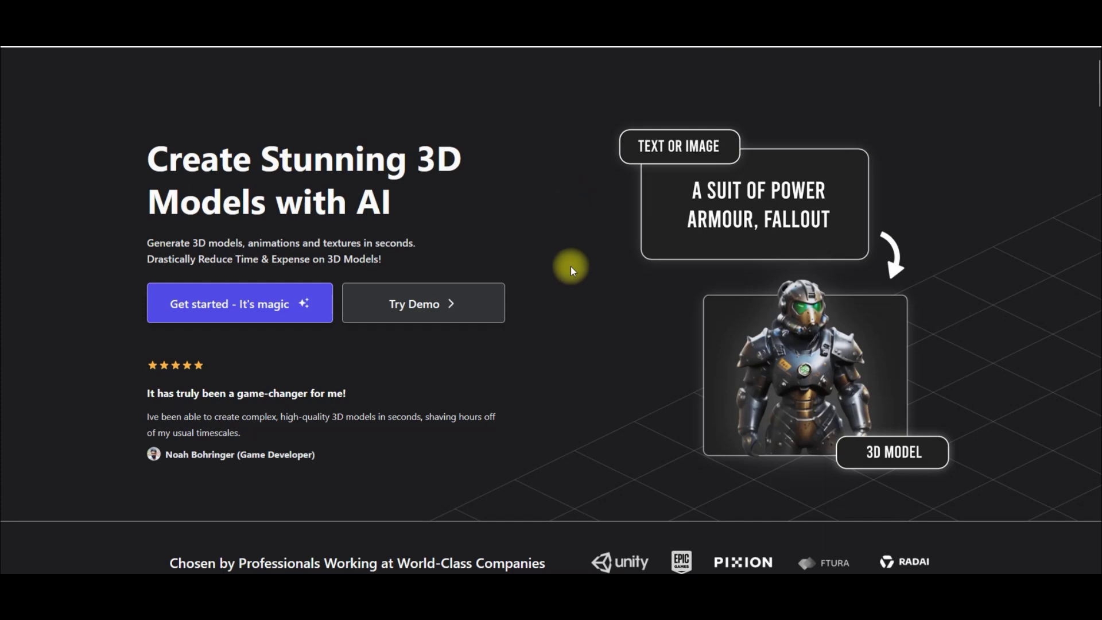
scroll(571, 267, down, 1)
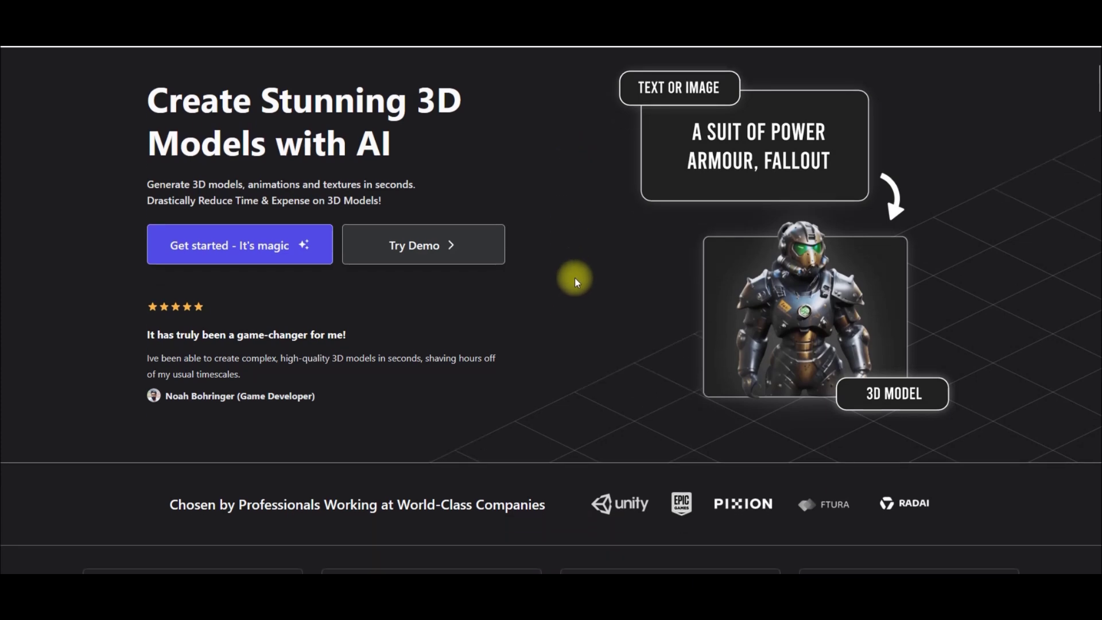
scroll(574, 278, down, 2)
scroll(571, 281, down, 2)
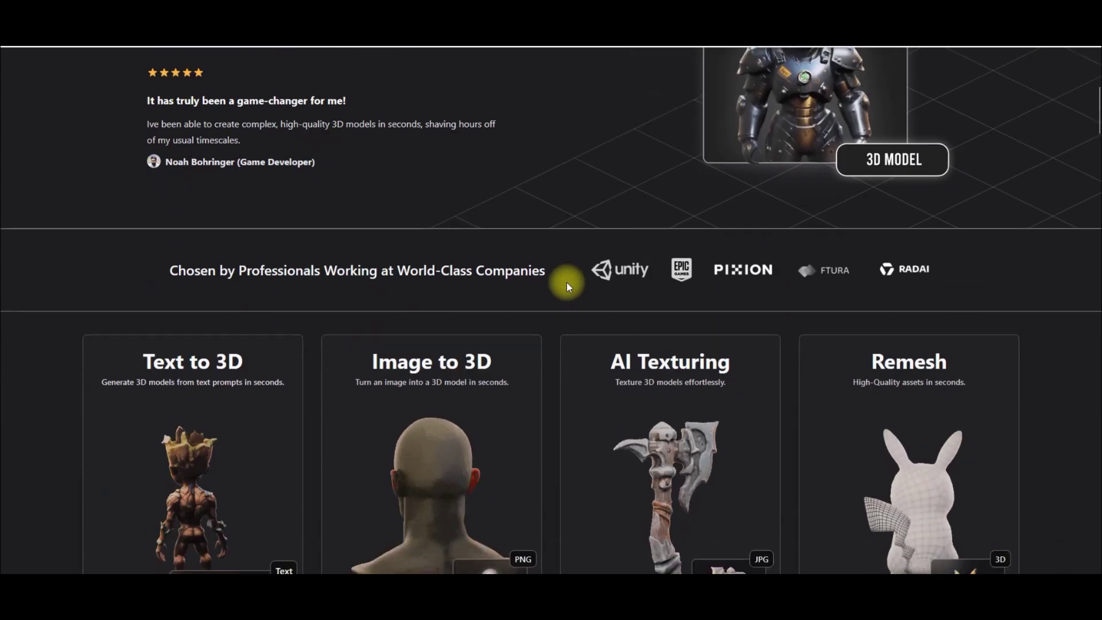
scroll(566, 282, down, 3)
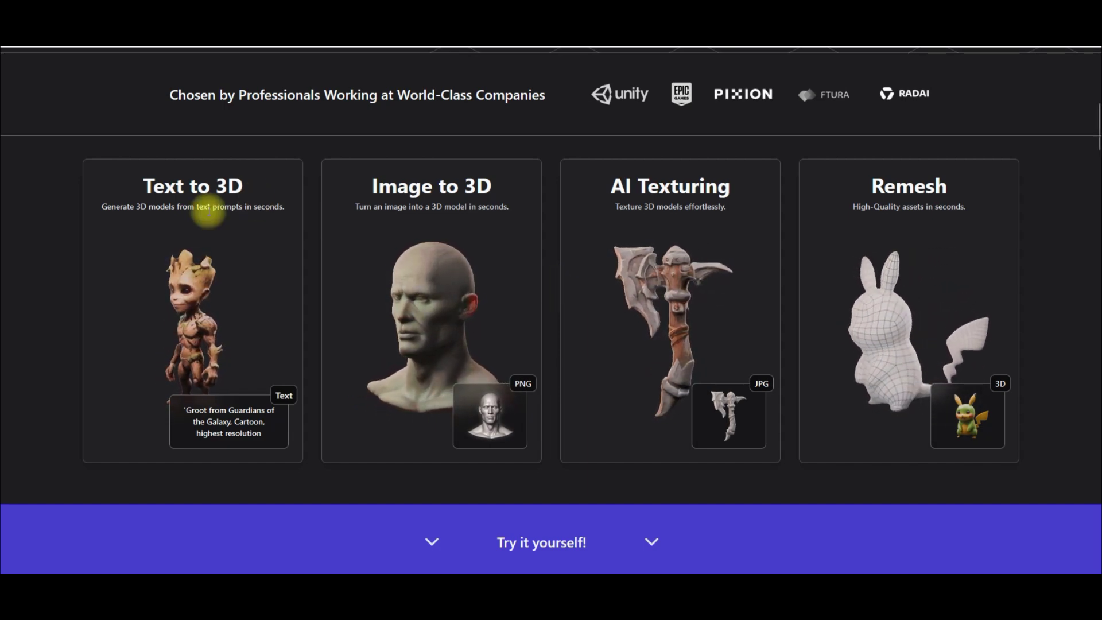
double_click(152, 187)
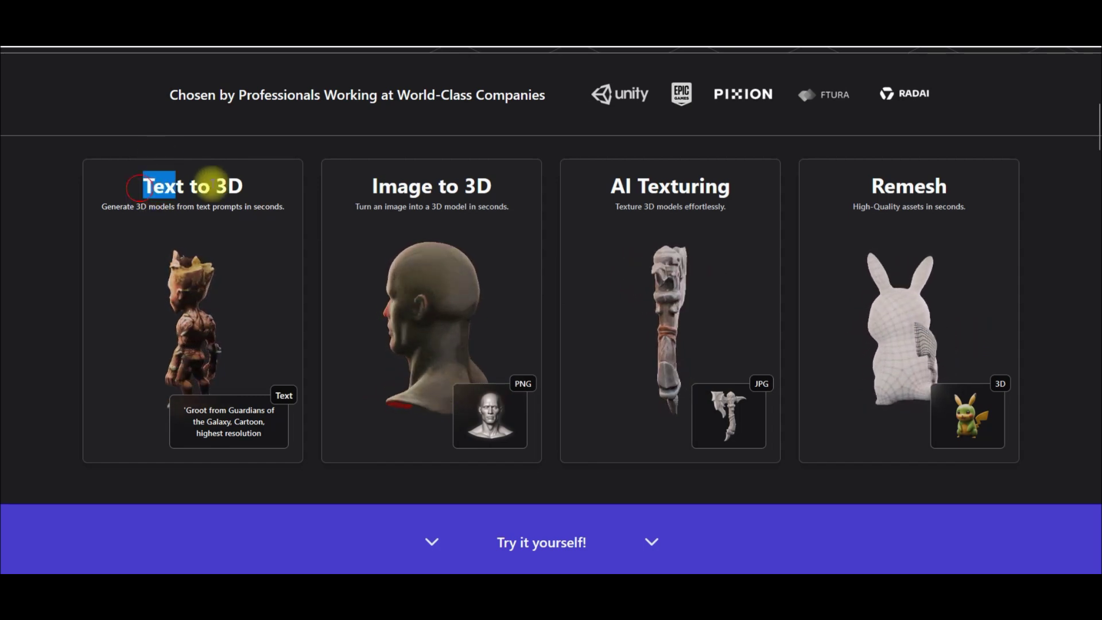
drag(212, 177, 243, 186)
drag(352, 185, 491, 186)
drag(610, 186, 756, 191)
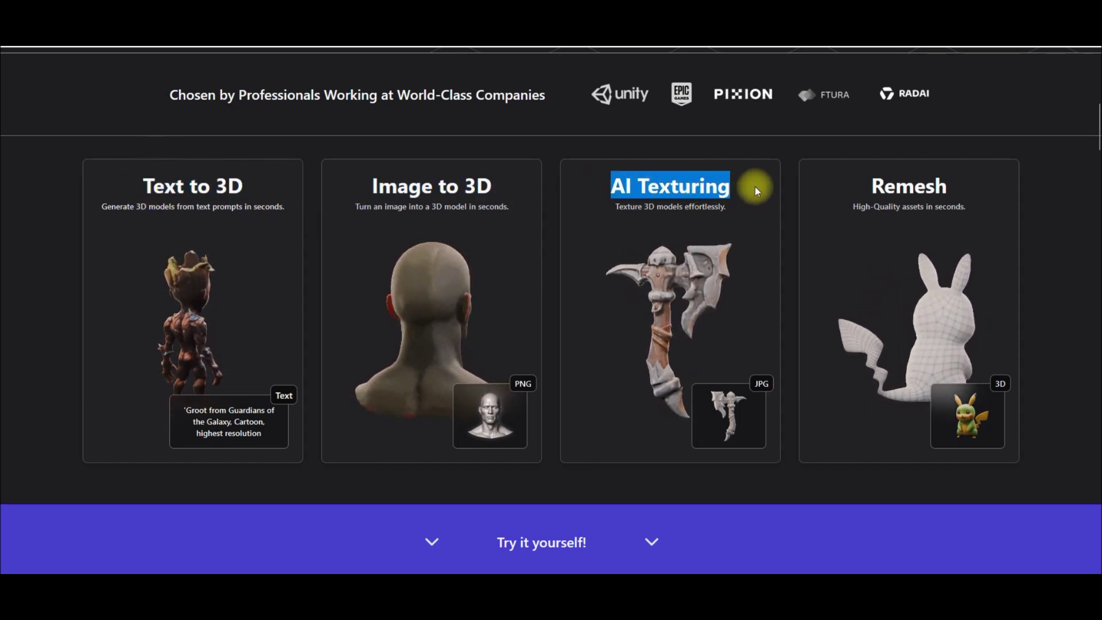
drag(870, 186, 949, 185)
Step: Scroll down past the Remesh section, clear the highlight, and scroll back to the top
scroll(827, 274, down, 2)
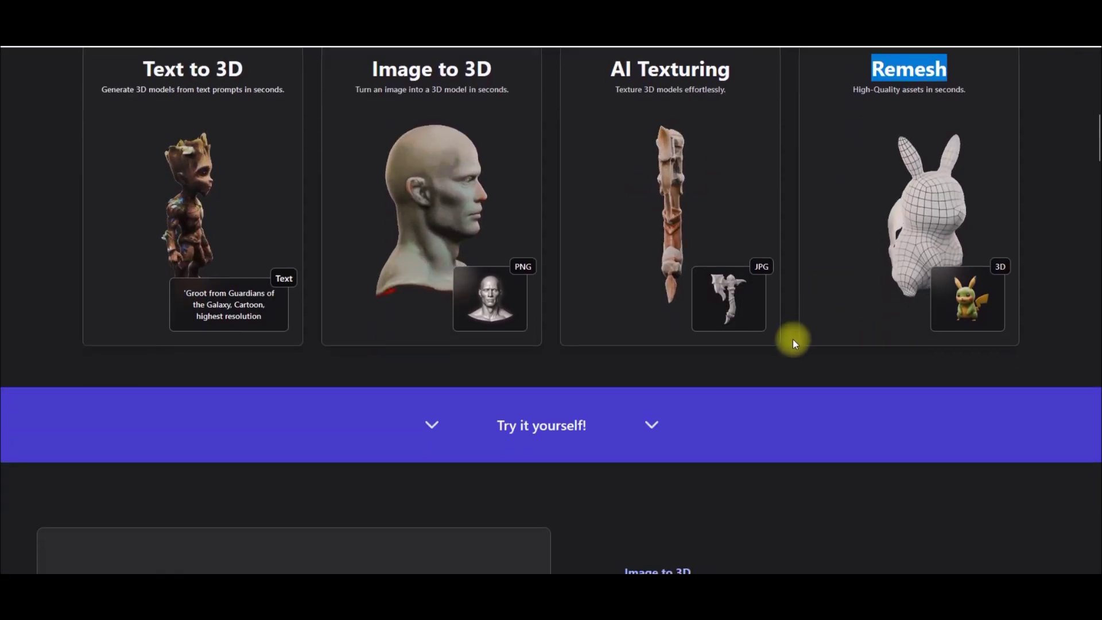
click(389, 361)
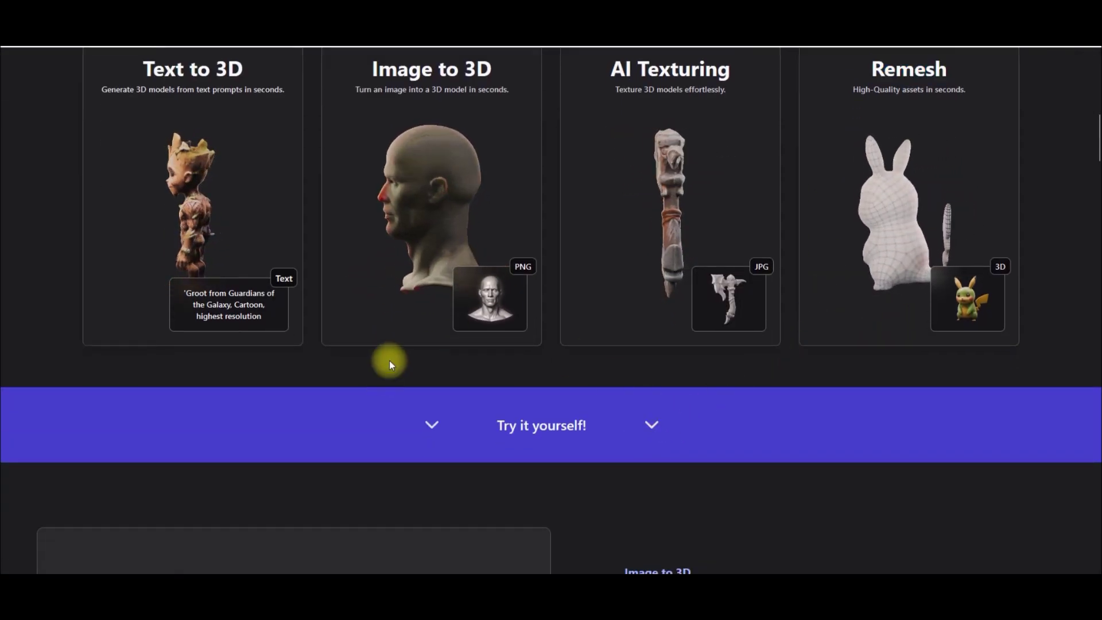
scroll(389, 361, up, 1)
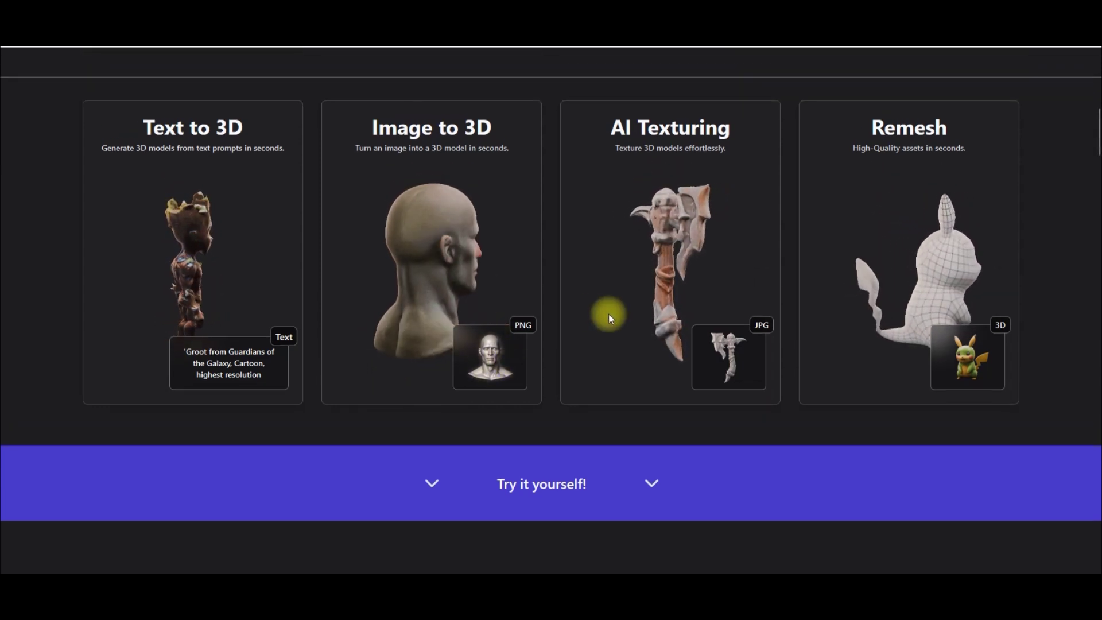
scroll(642, 308, up, 2)
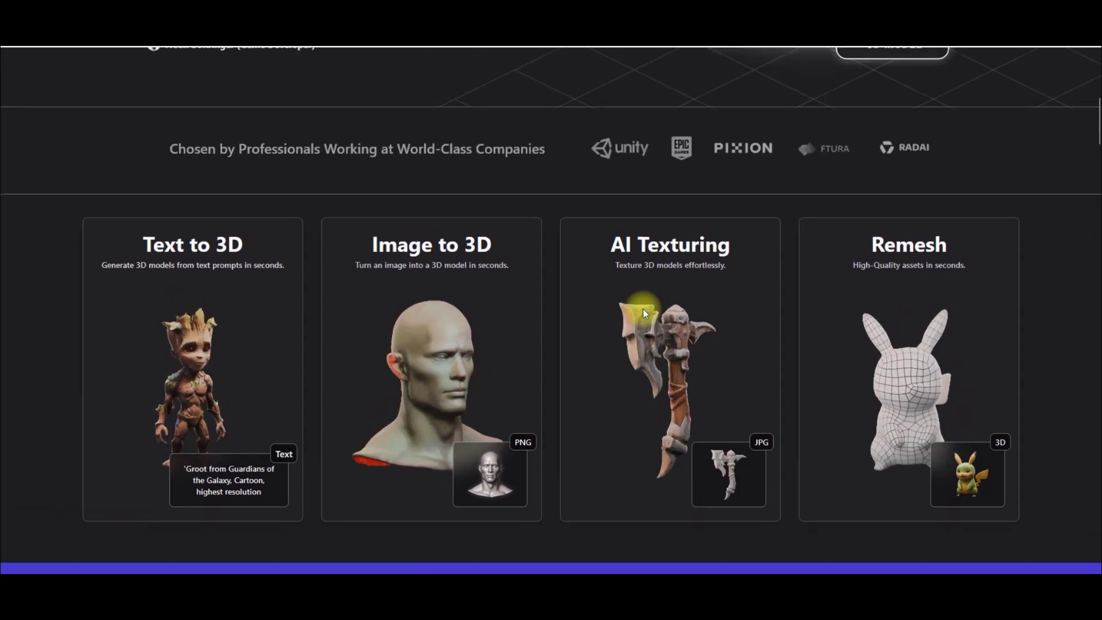
scroll(643, 308, up, 8)
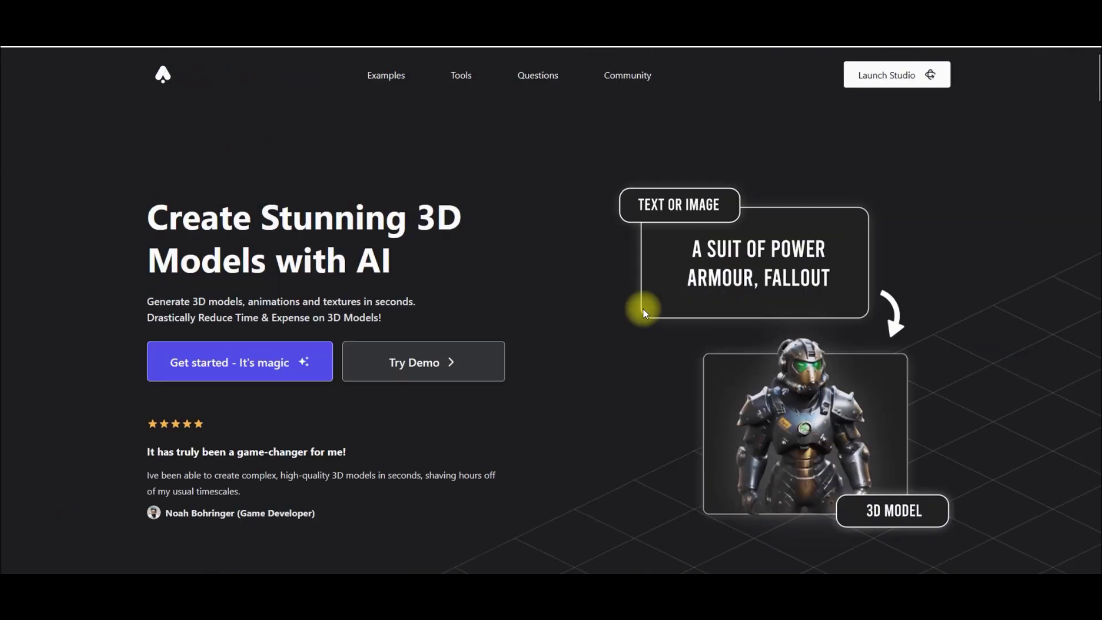
Step: Launch the studio, note the 790 / 1000 credits, and open page 4 of the home gallery
click(903, 77)
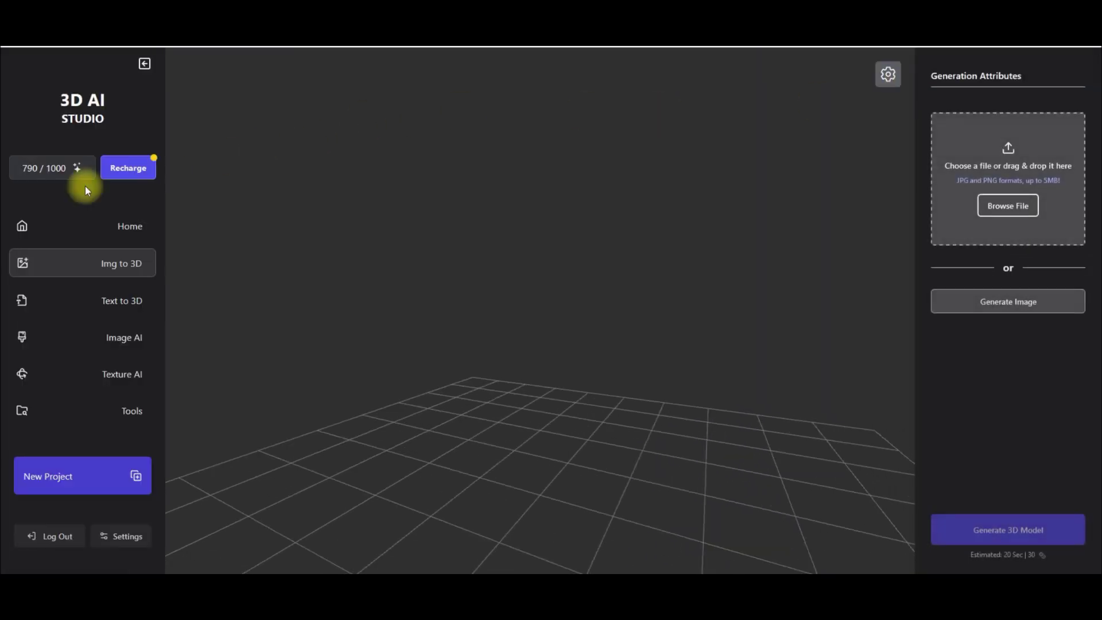
drag(19, 167, 69, 167)
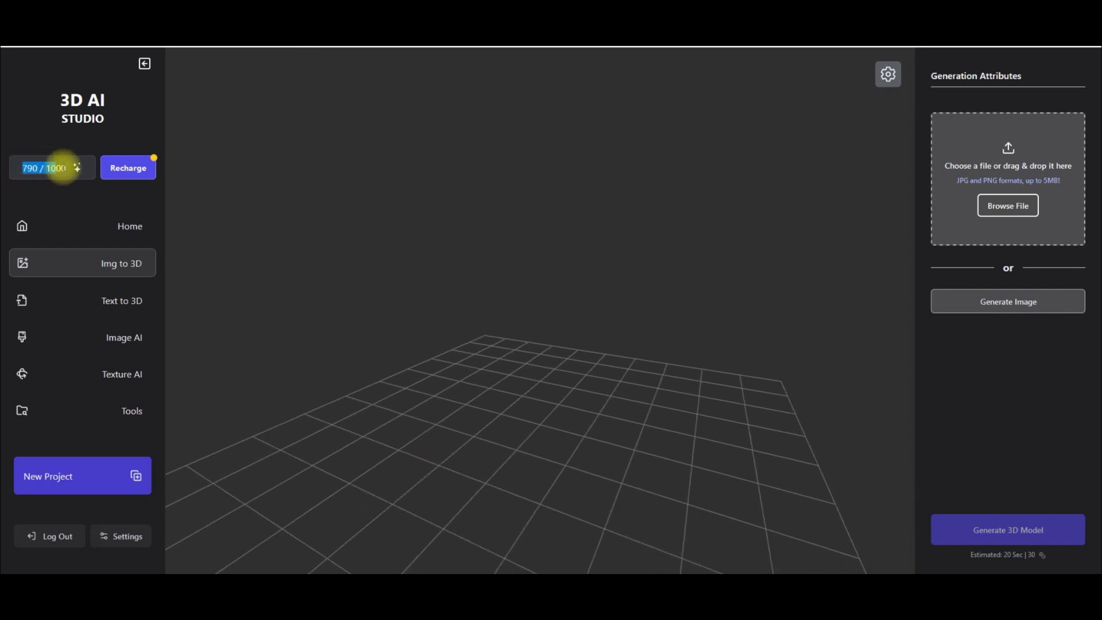
click(77, 224)
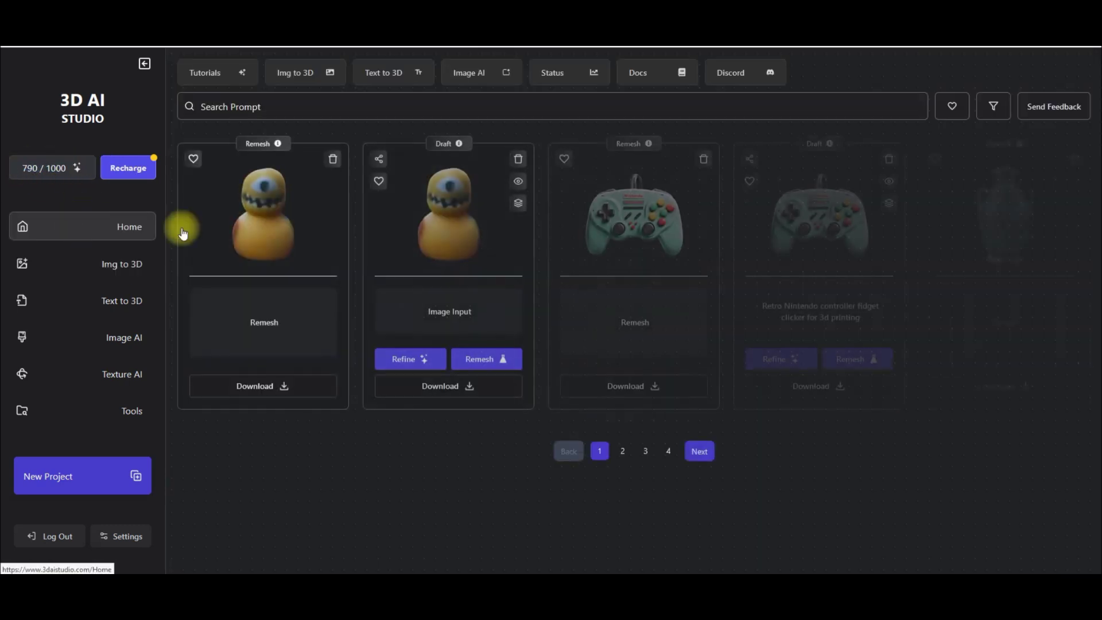
click(667, 451)
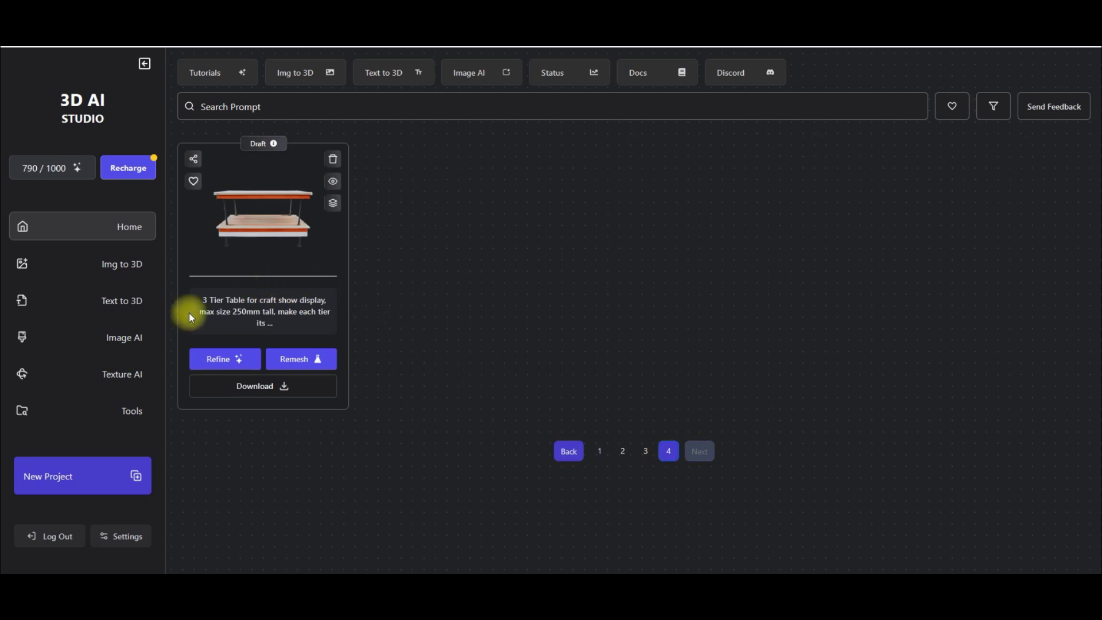
Step: Preview the 3 Tier Table model in 3D, orbiting it to see its underside
drag(201, 301, 315, 308)
click(327, 312)
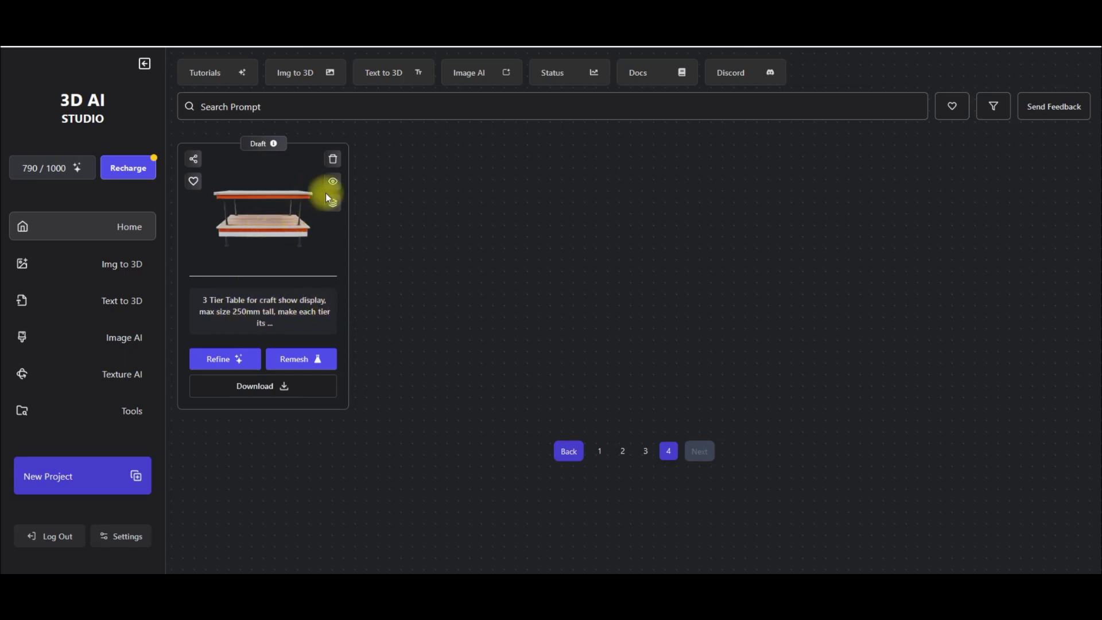
click(333, 179)
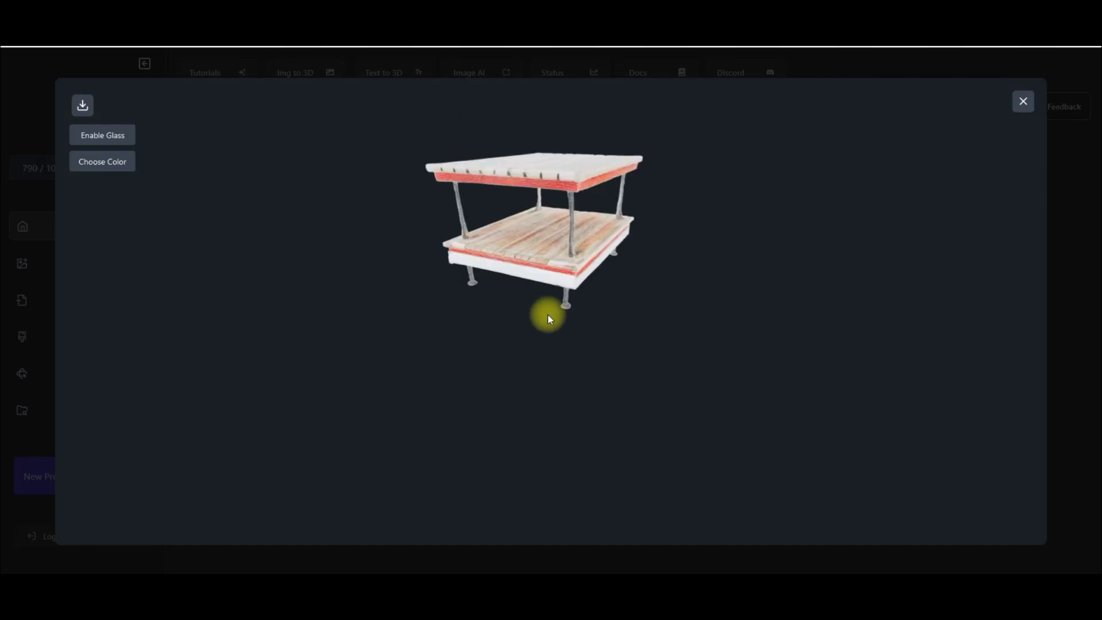
drag(547, 314, 714, 250)
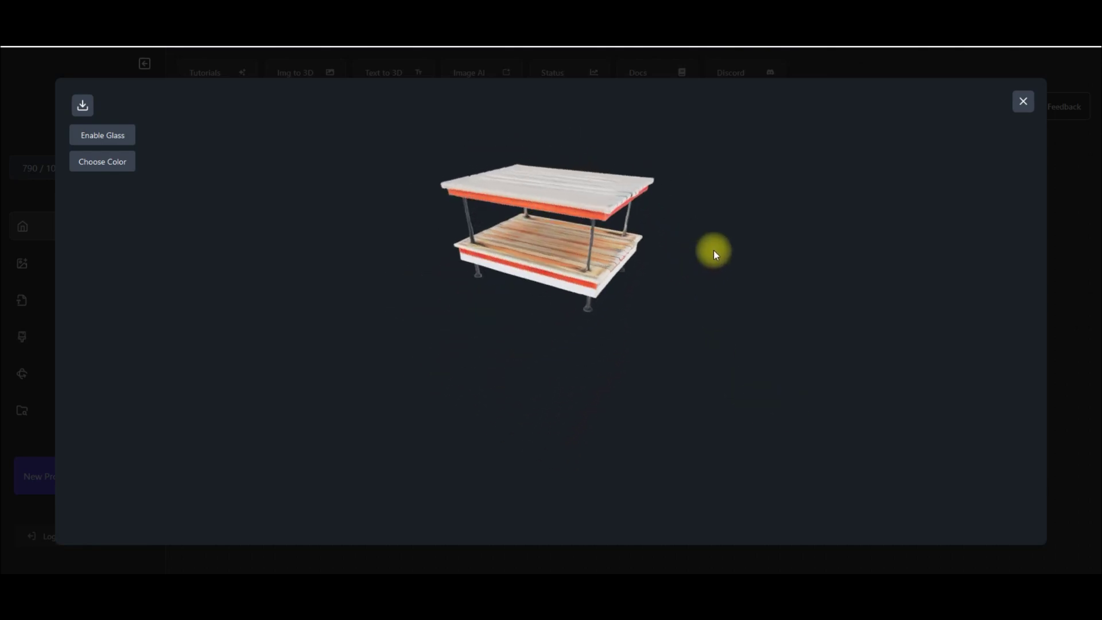
click(1023, 102)
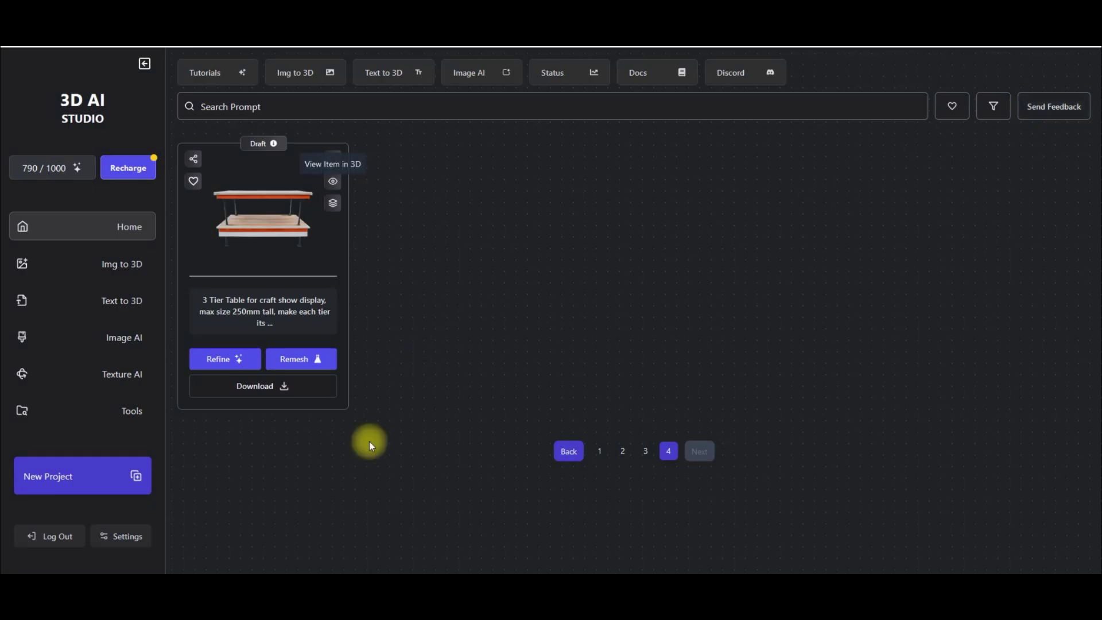
Step: Go to gallery page 3 and tumble the Bulbasaur model in the 3D preview
click(644, 452)
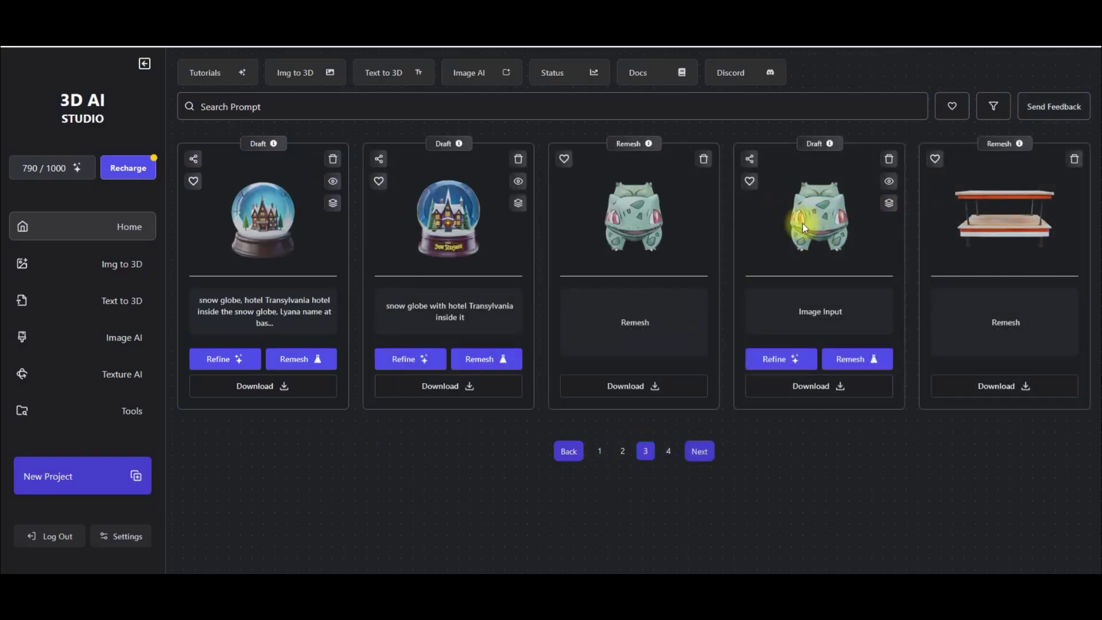
click(888, 180)
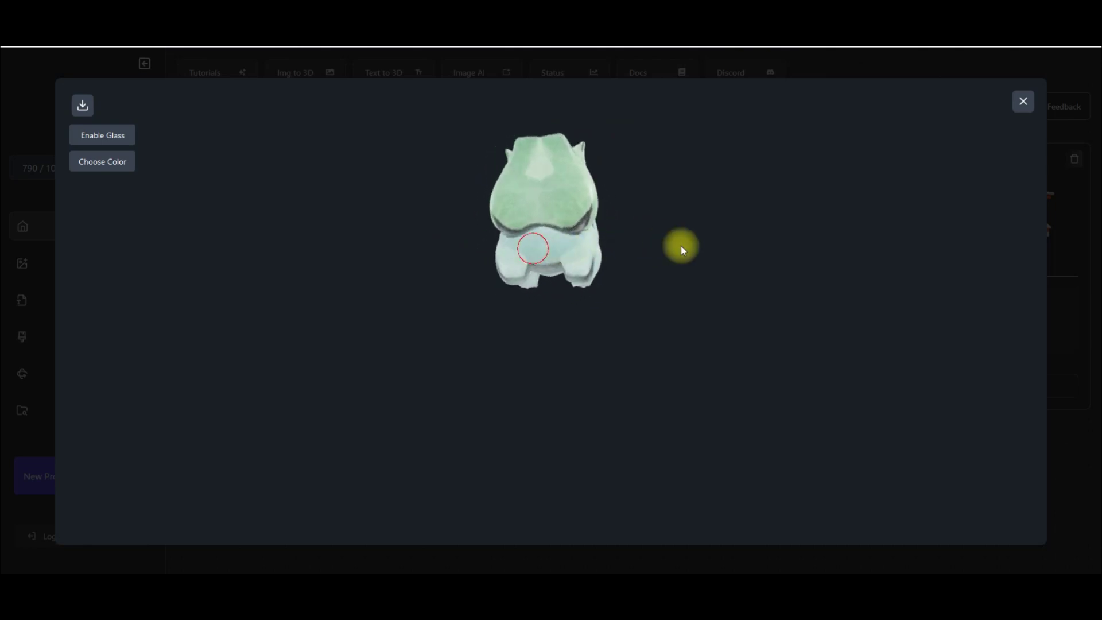
drag(609, 258, 784, 291)
click(1022, 101)
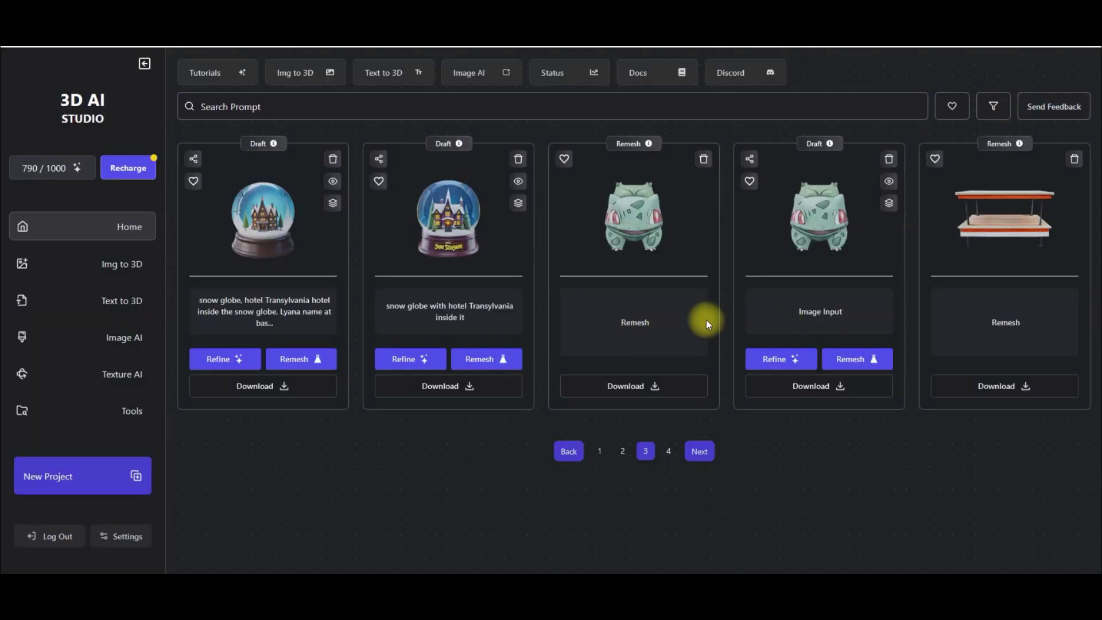
Step: Download the remeshed Bulbasaur model from its Remesh card
drag(706, 324, 602, 332)
click(602, 333)
drag(602, 332, 686, 308)
click(652, 386)
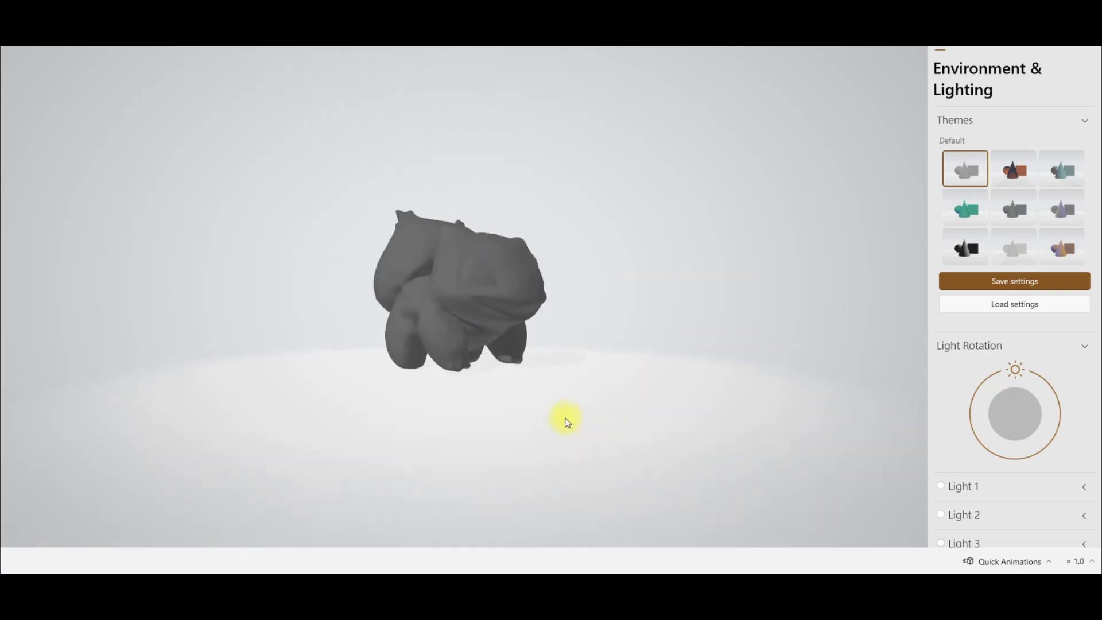
Step: Orbit and zoom the grey Bulbasaur mesh in 3D Viewer through several angles, ending at a top-back view
drag(566, 422, 401, 384)
scroll(437, 335, up, 8)
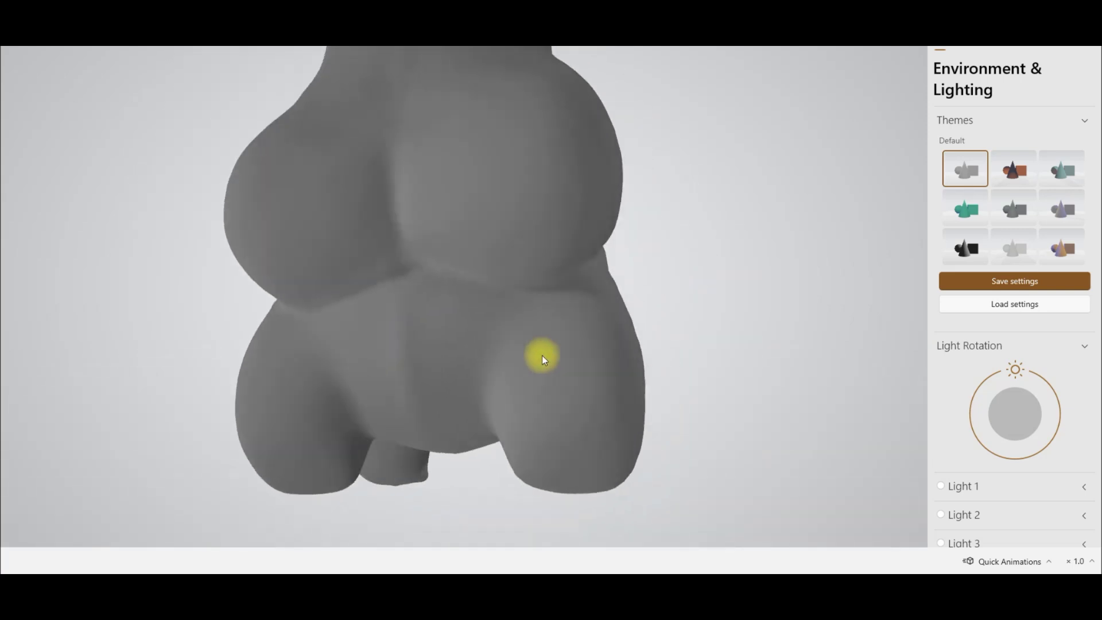
drag(541, 356, 576, 455)
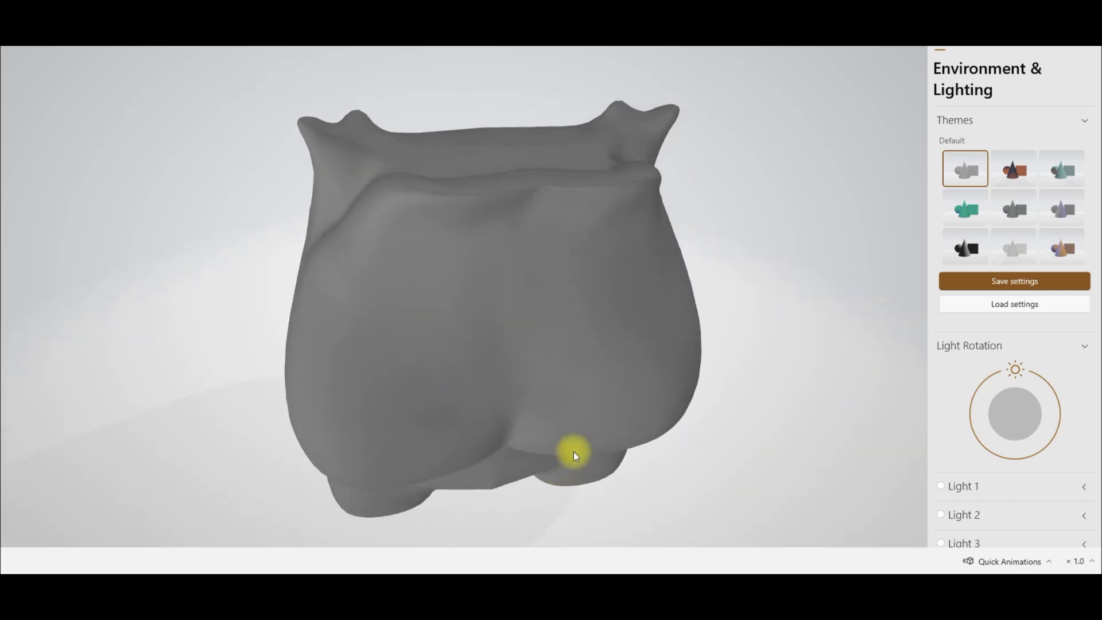
scroll(600, 376, down, 5)
drag(600, 376, 504, 315)
scroll(630, 373, up, 5)
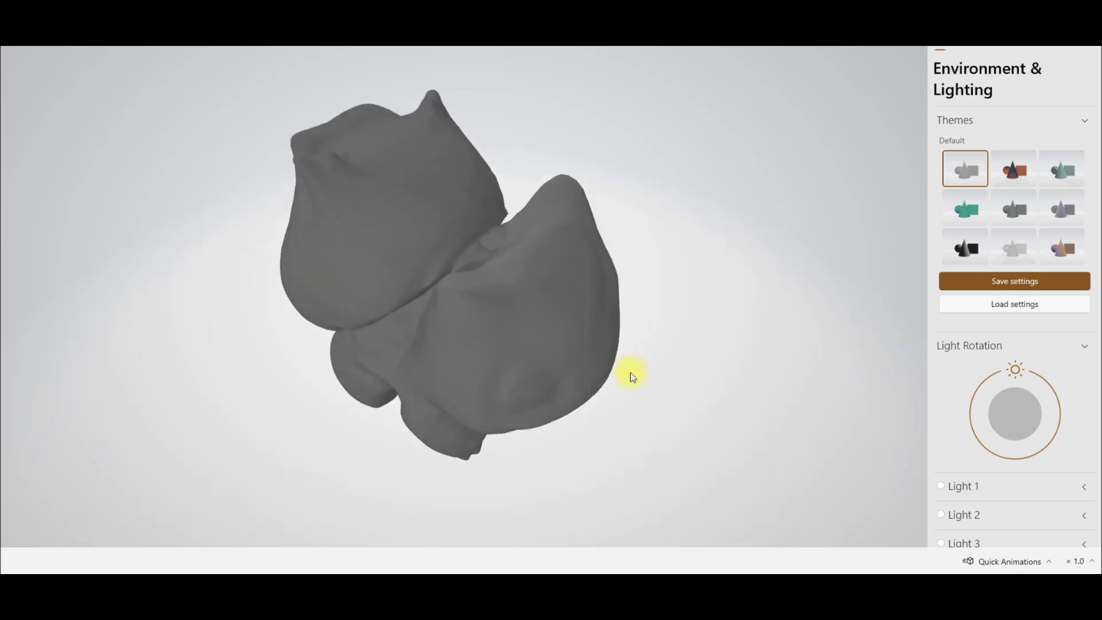
drag(630, 373, 510, 314)
scroll(460, 314, up, 2)
drag(456, 359, 627, 445)
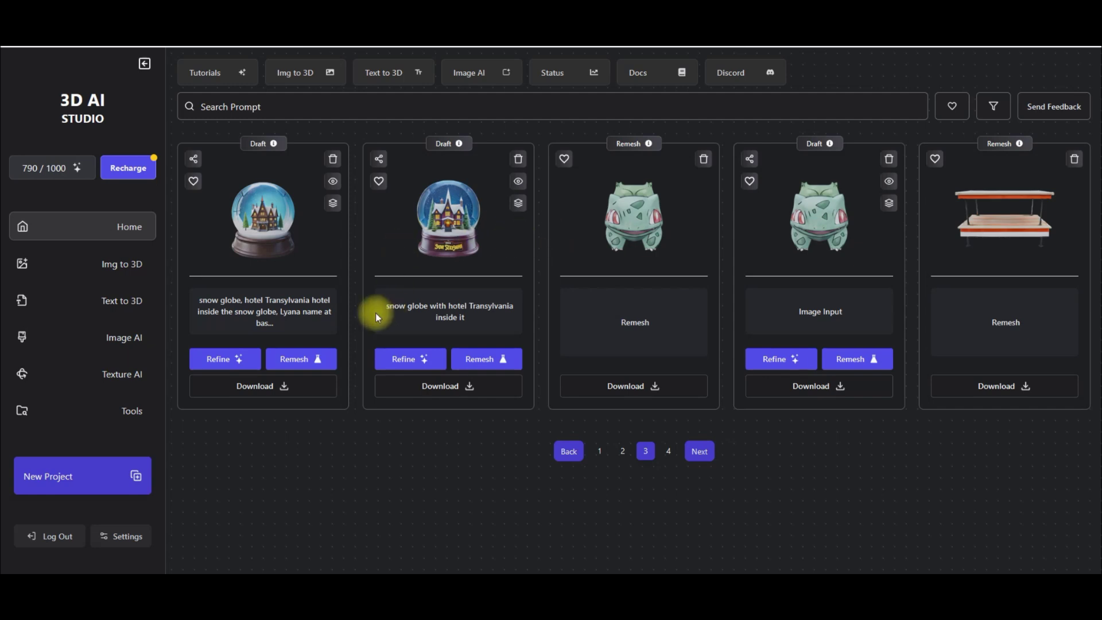
Step: Preview the snow globe model in 3D, orbiting to look down on it
drag(407, 305, 501, 306)
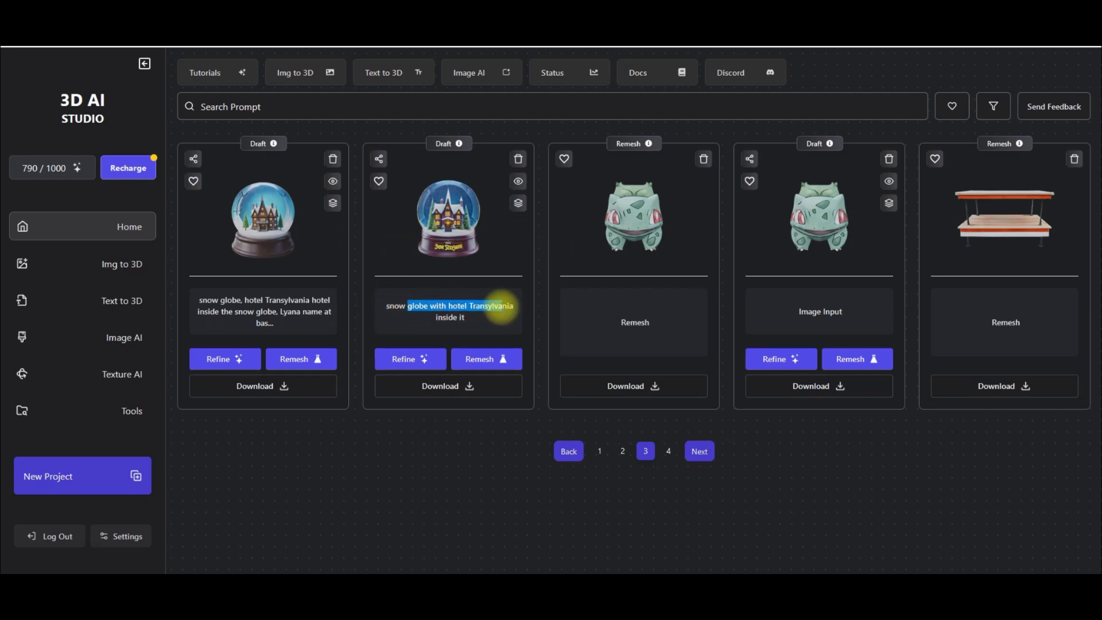
click(488, 325)
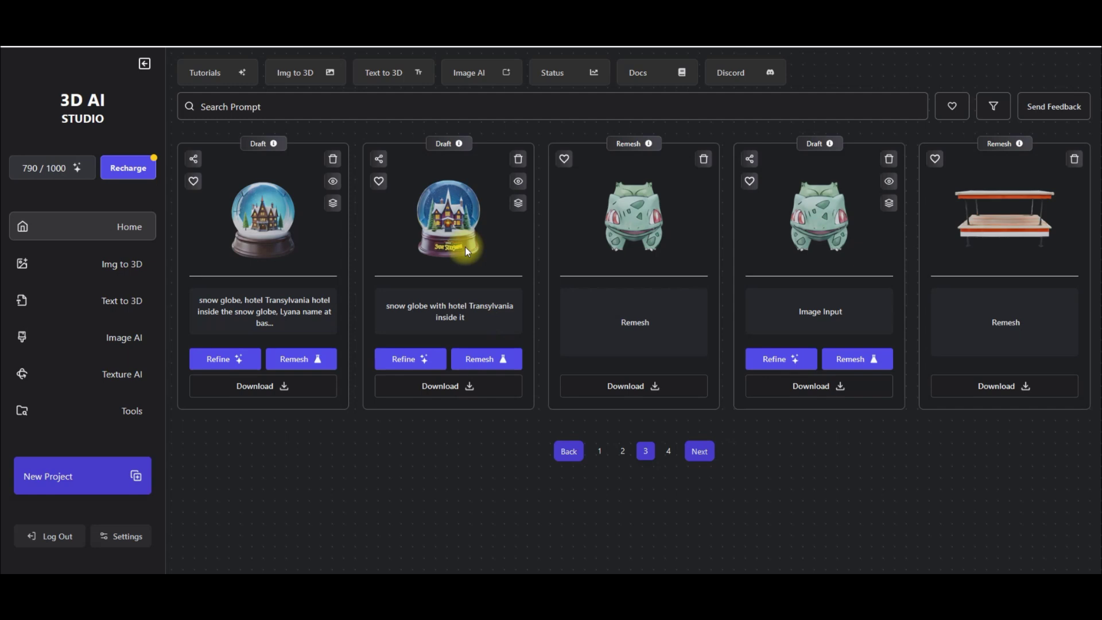
click(519, 182)
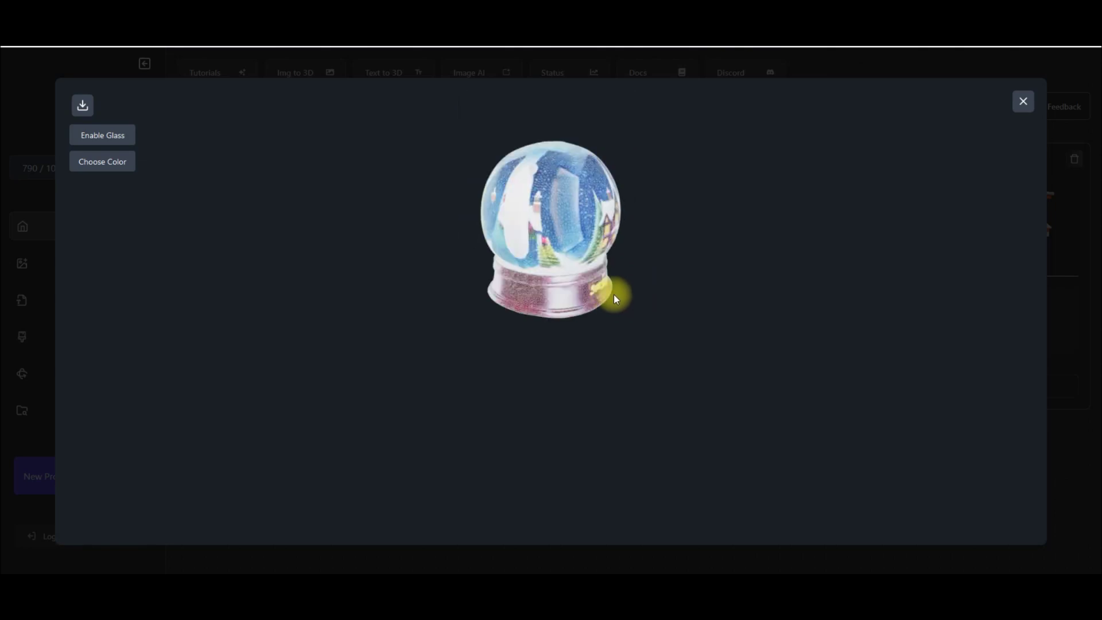
drag(555, 263, 863, 78)
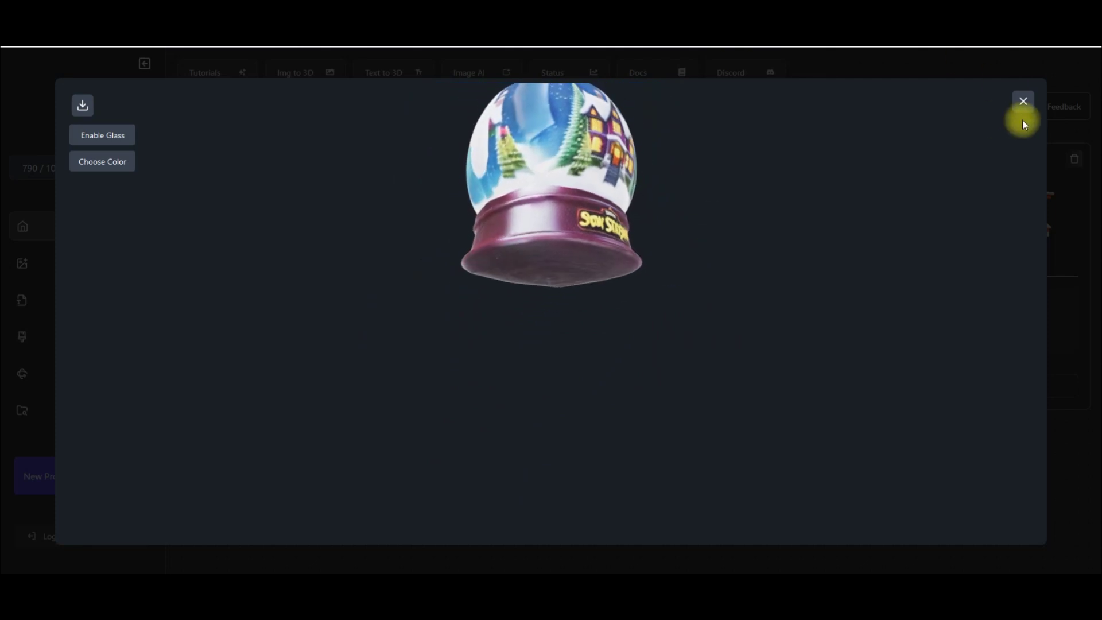
click(1022, 101)
Step: Open the first snow globe model in 3D and rotate it to show its other sides
drag(276, 301, 121, 288)
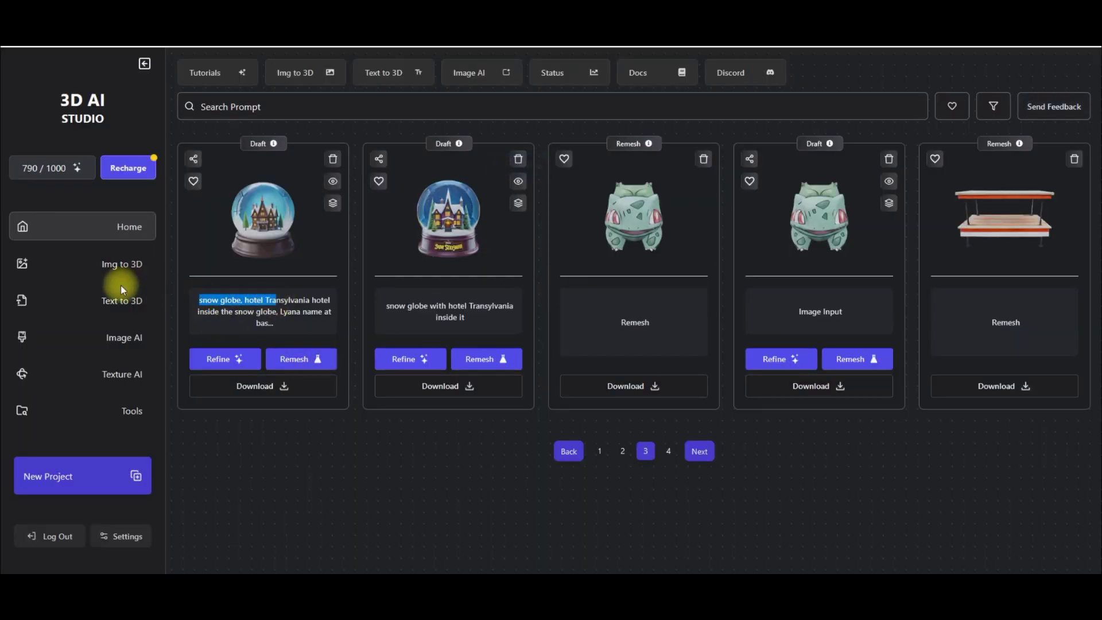
click(334, 180)
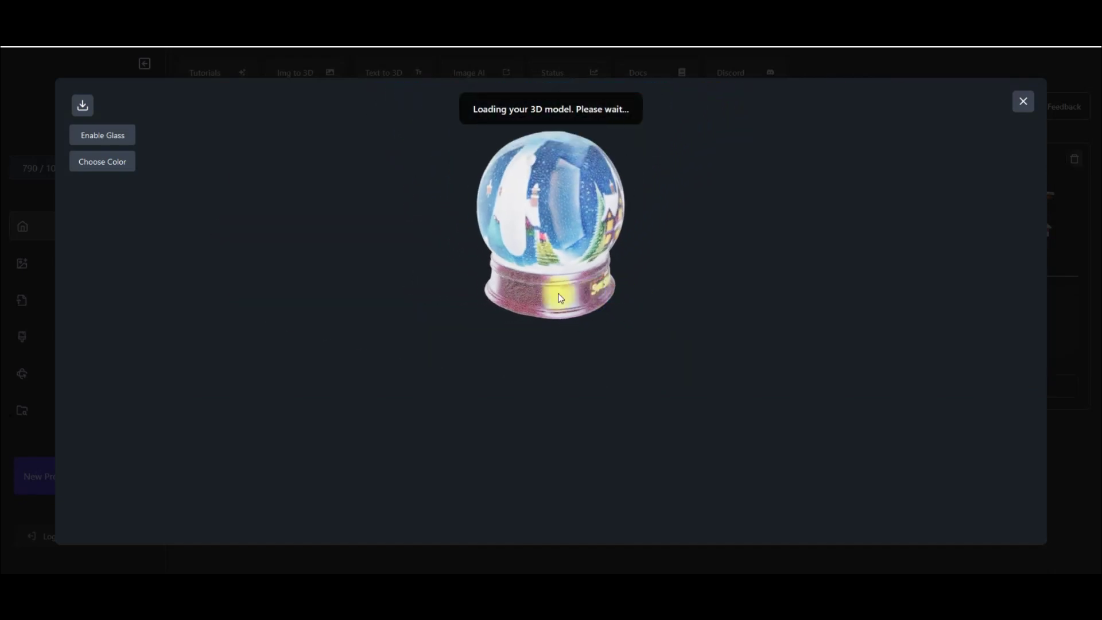
drag(626, 294, 522, 255)
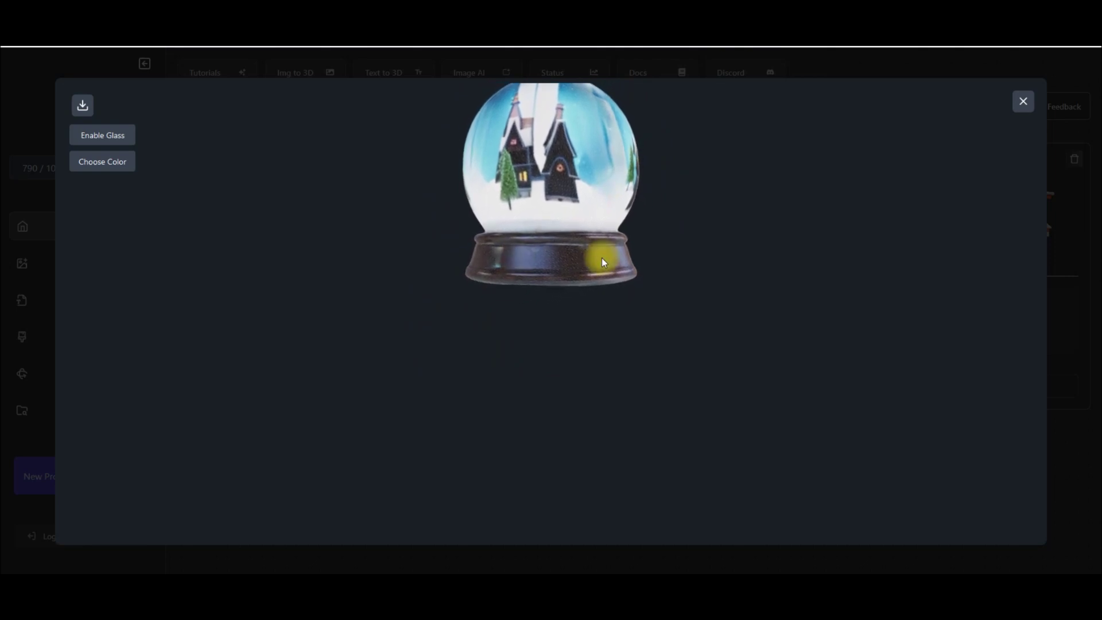
drag(537, 172, 658, 237)
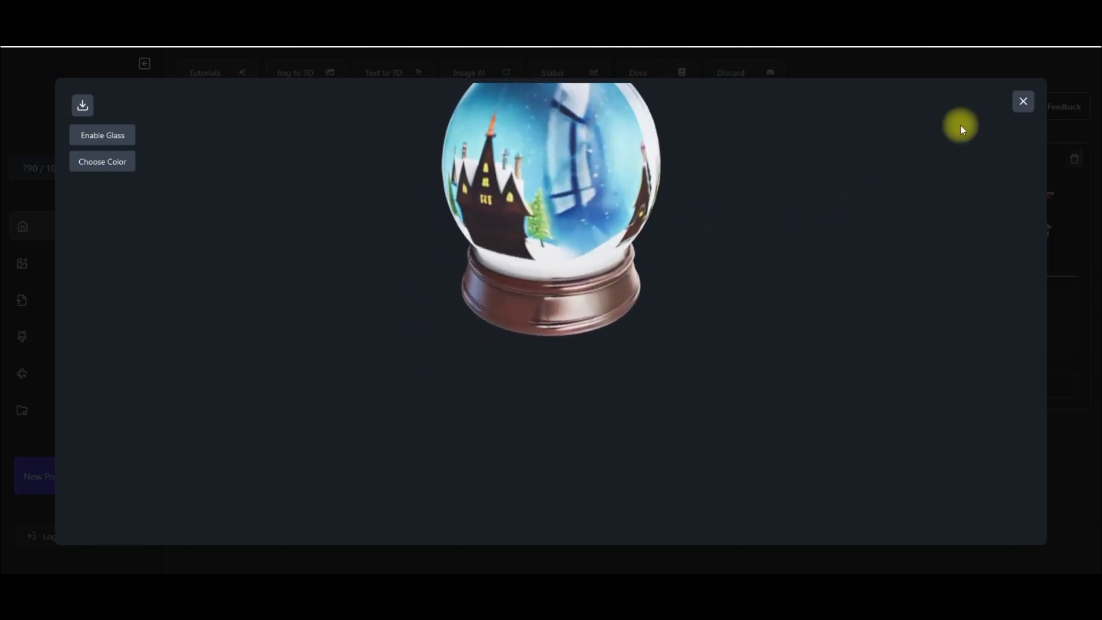
click(1023, 101)
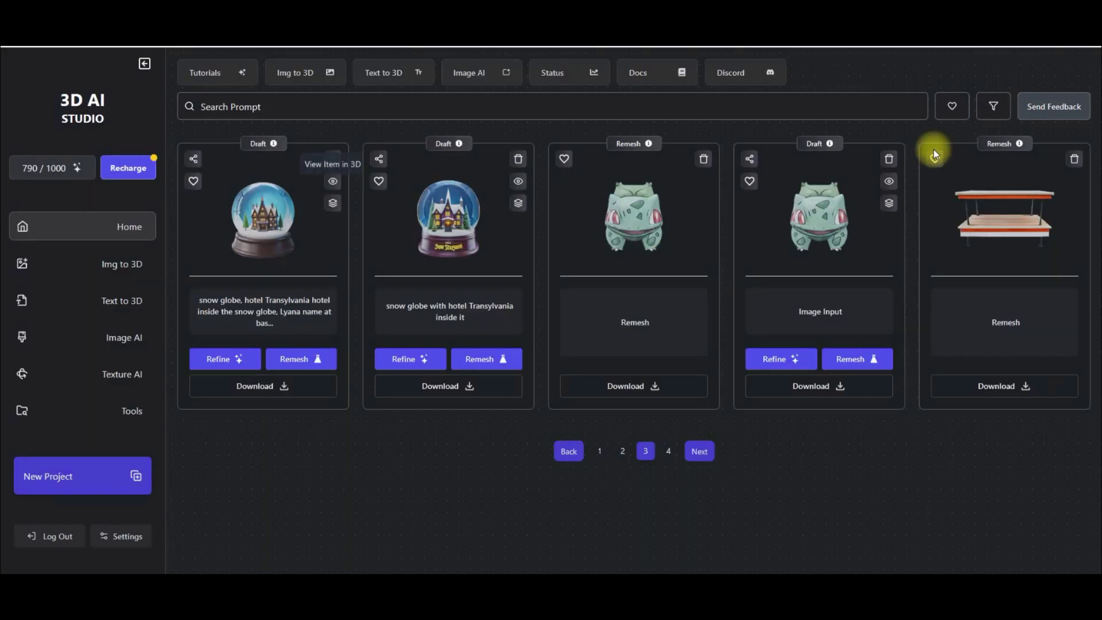
Step: Move to gallery page 2 and open the Image Input Venusaur model in 3D
click(624, 461)
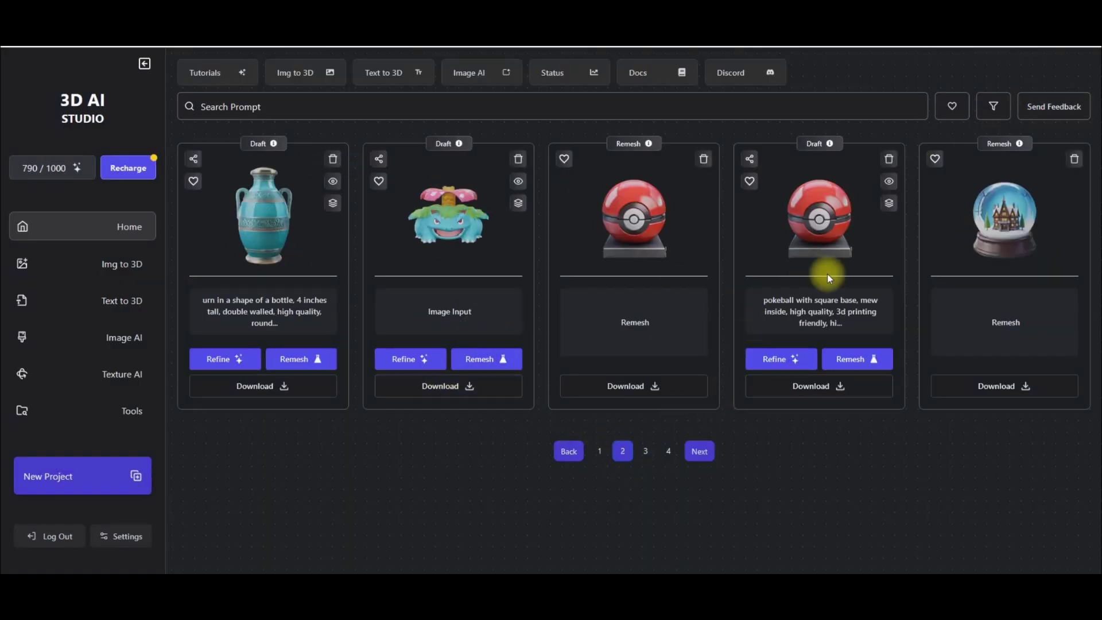
drag(979, 321, 1028, 323)
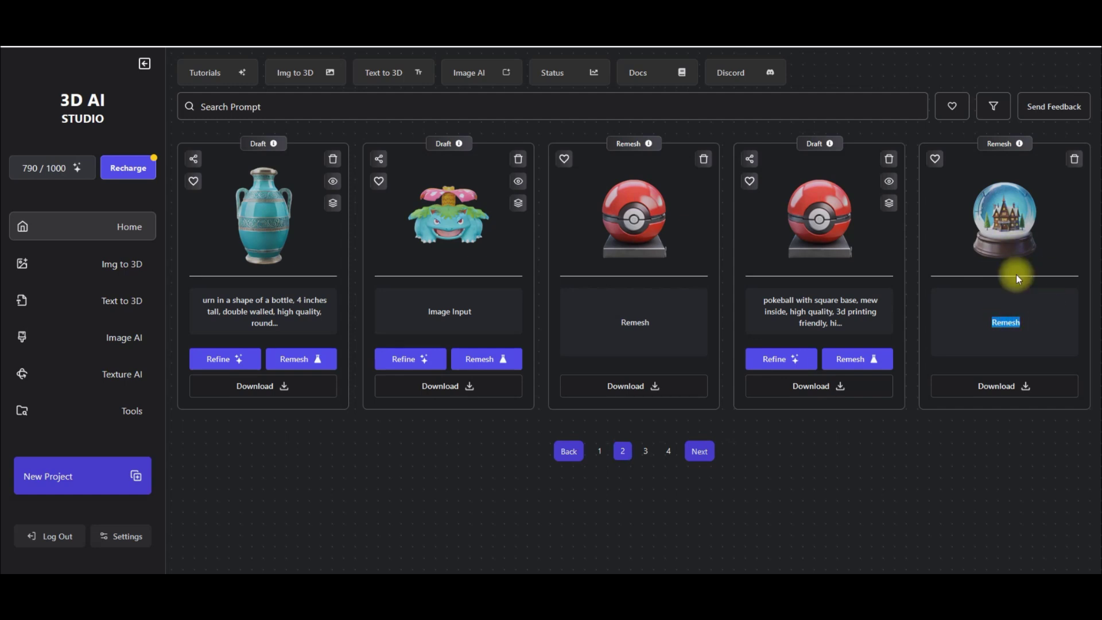
drag(780, 299, 838, 300)
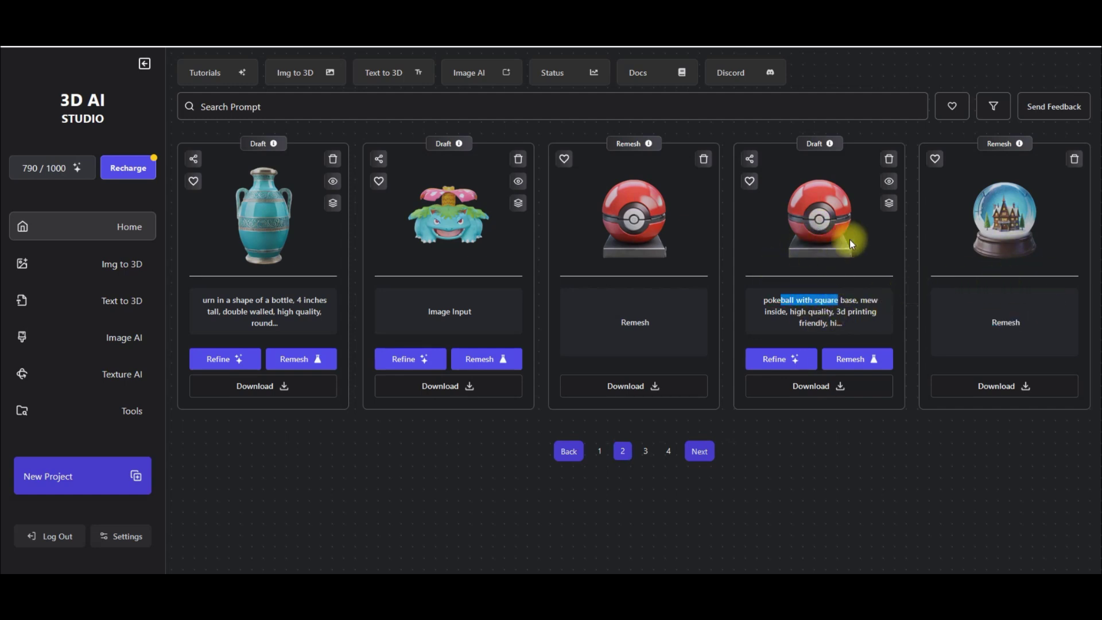
drag(767, 299, 856, 299)
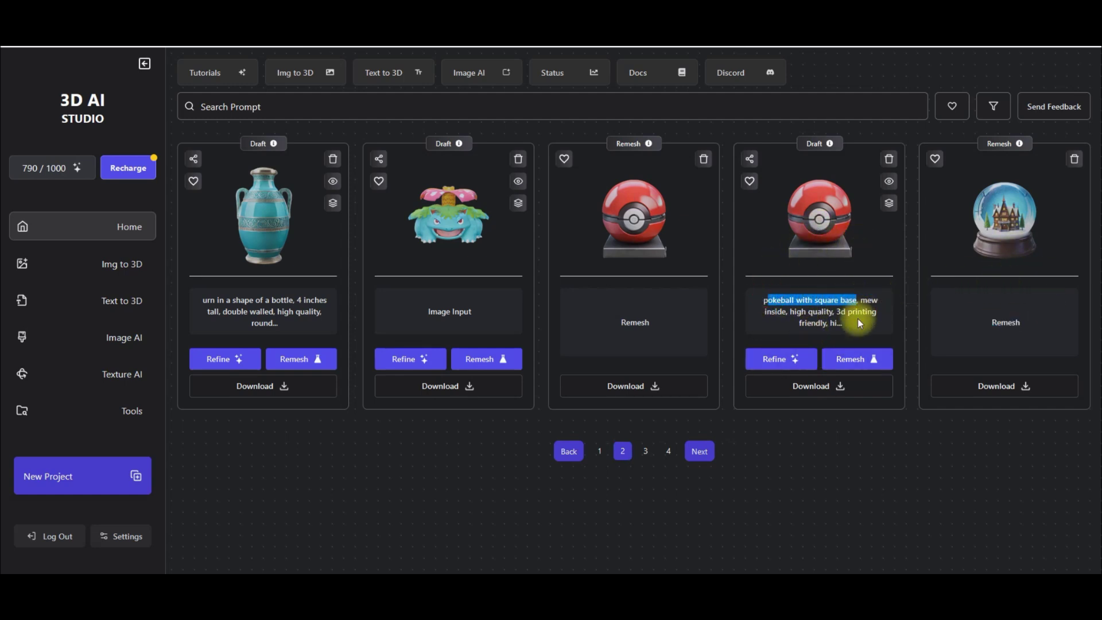
click(857, 320)
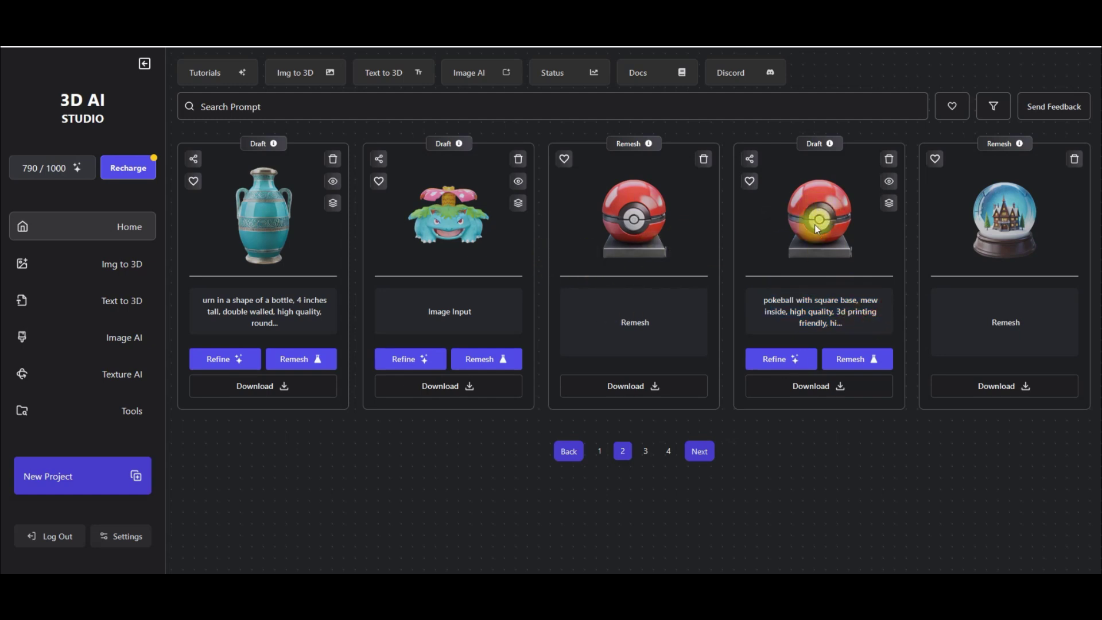
drag(396, 310, 456, 313)
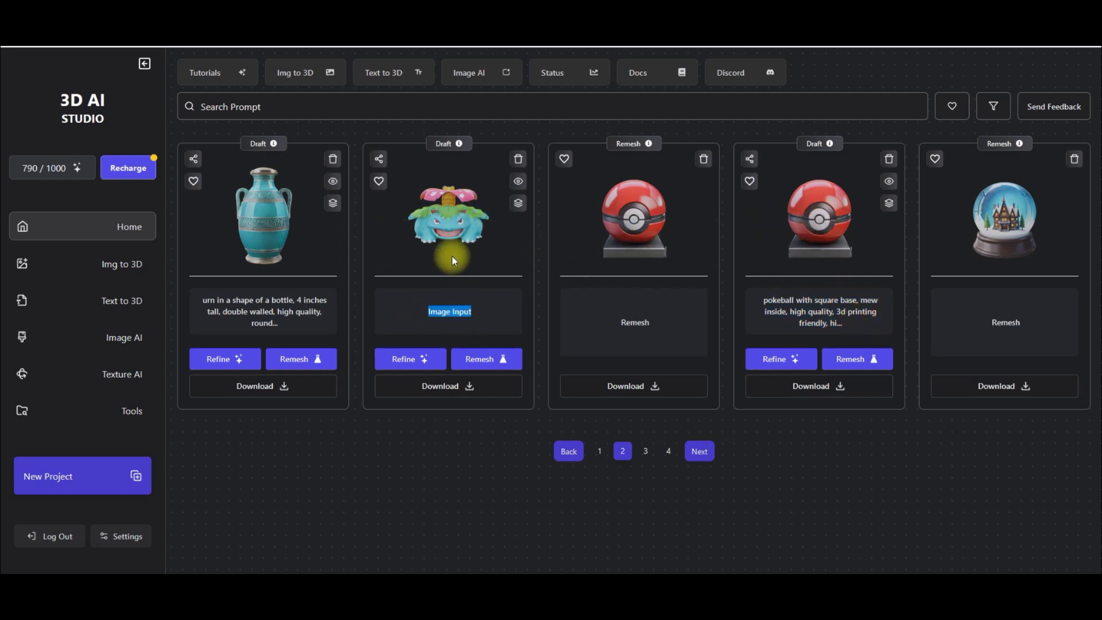
click(518, 182)
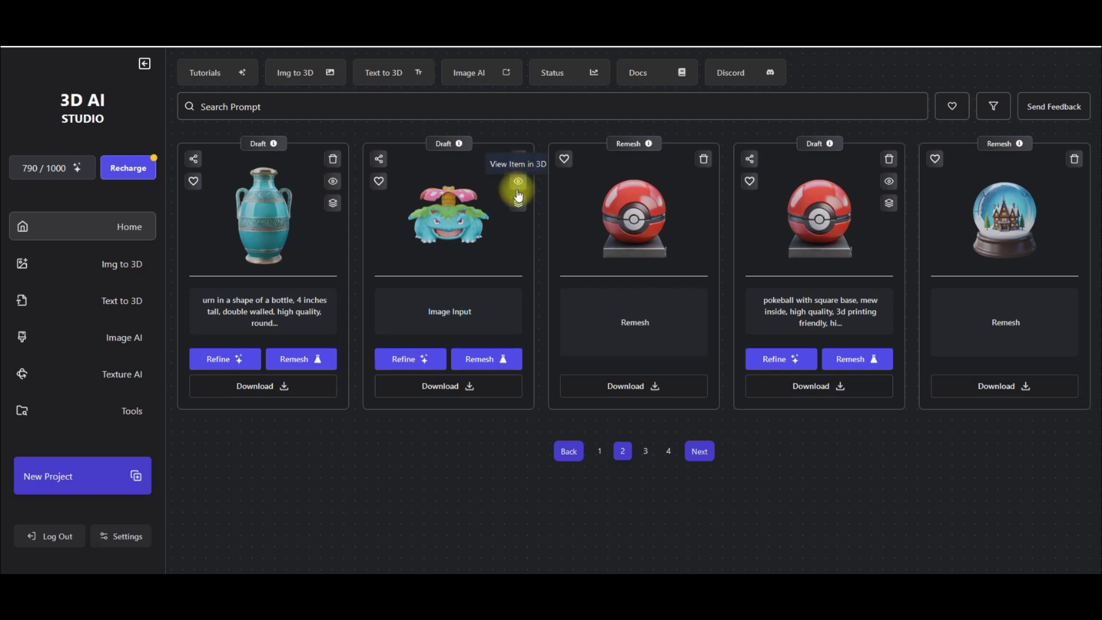
click(517, 189)
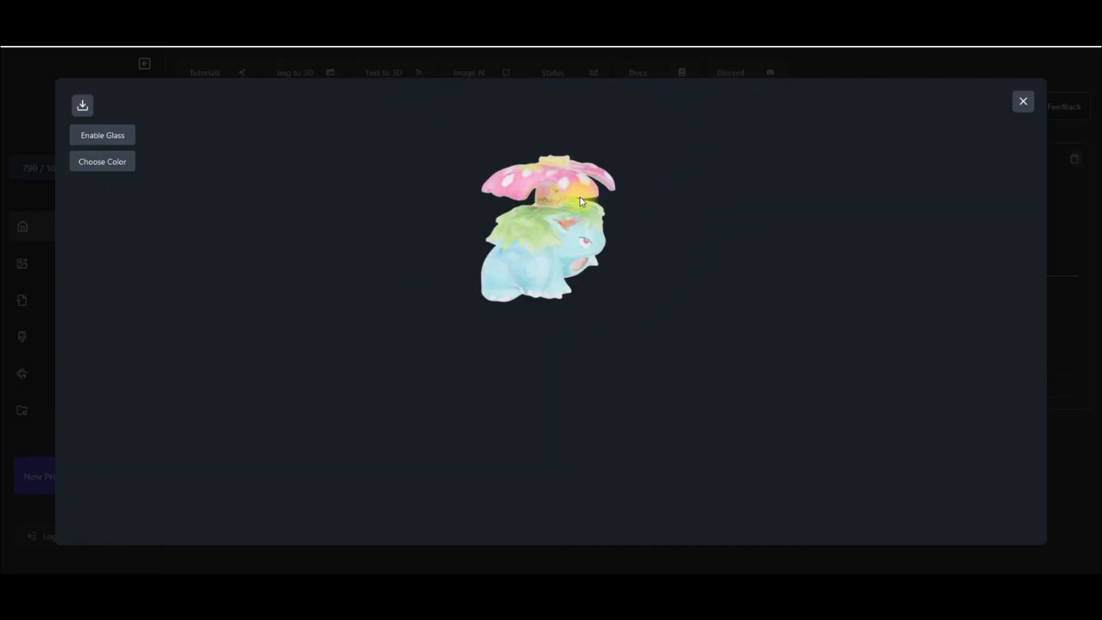
Step: Orbit the Venusaur to its underside, zoom in and out, and close the preview
drag(579, 197, 694, 312)
scroll(639, 271, up, 5)
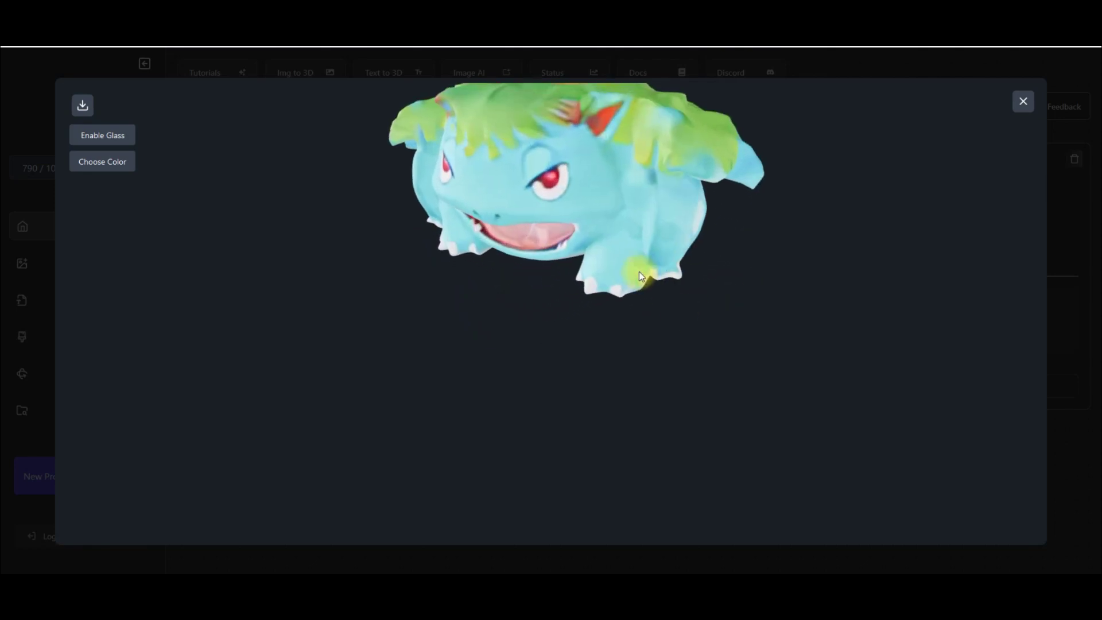
scroll(600, 199, down, 5)
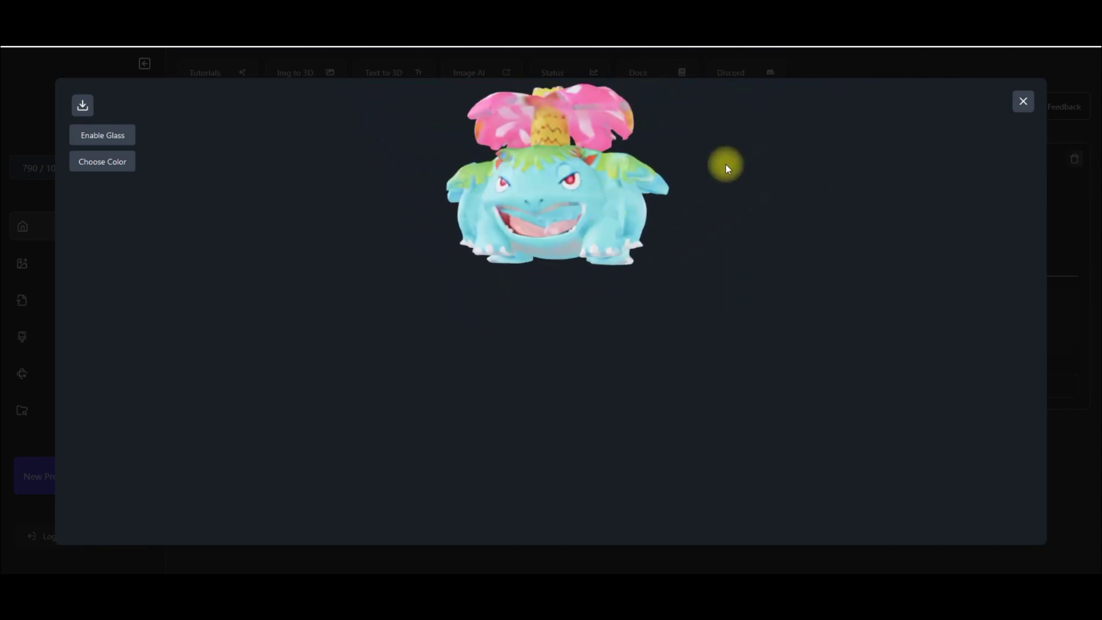
click(1024, 102)
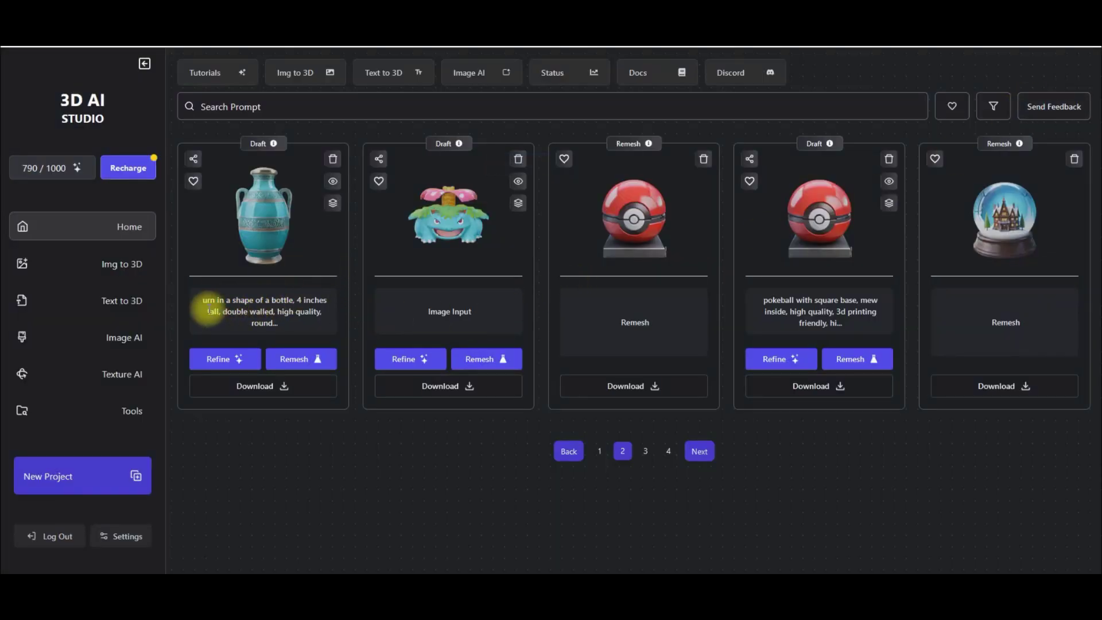
Step: Switch to page 1 of saved models with the vase, Retro Nintendo controller and duck cards
drag(208, 311, 282, 312)
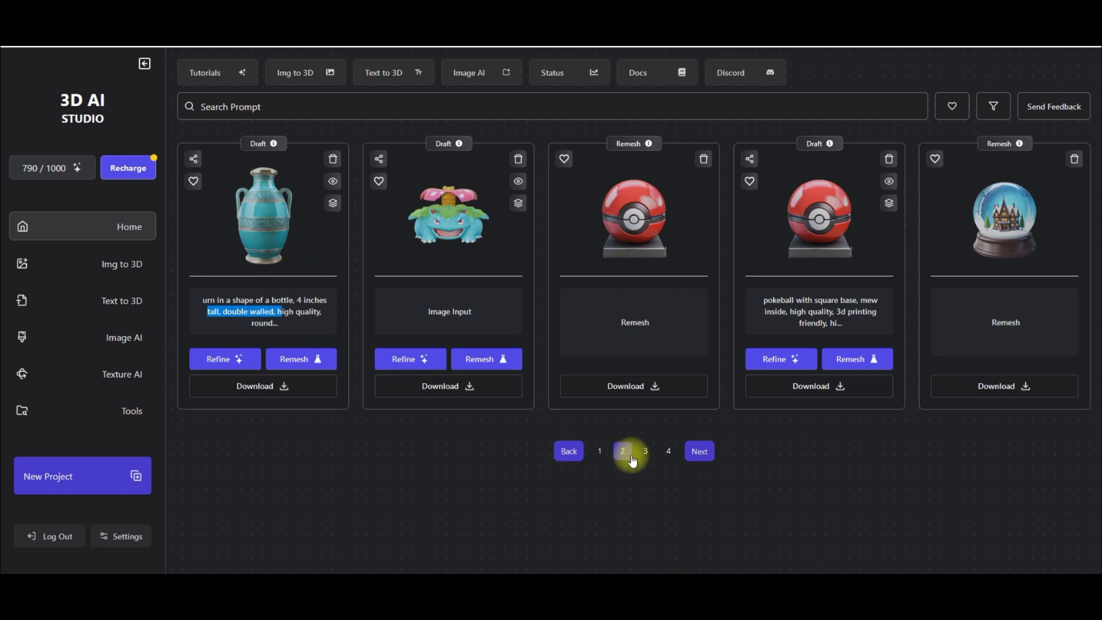
click(599, 454)
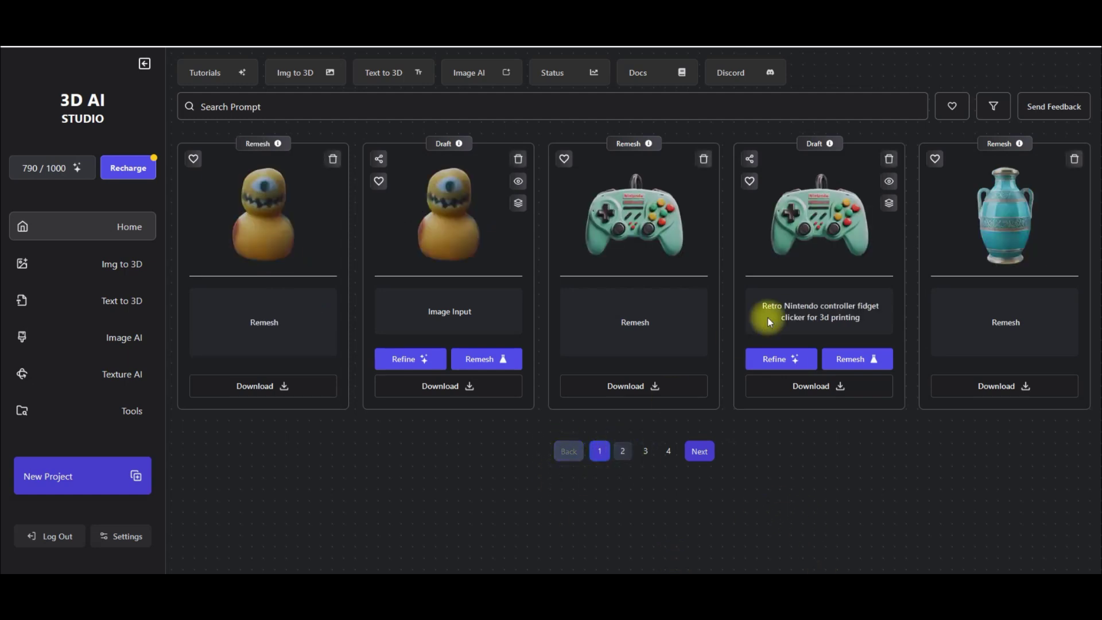
drag(755, 302, 872, 332)
click(849, 274)
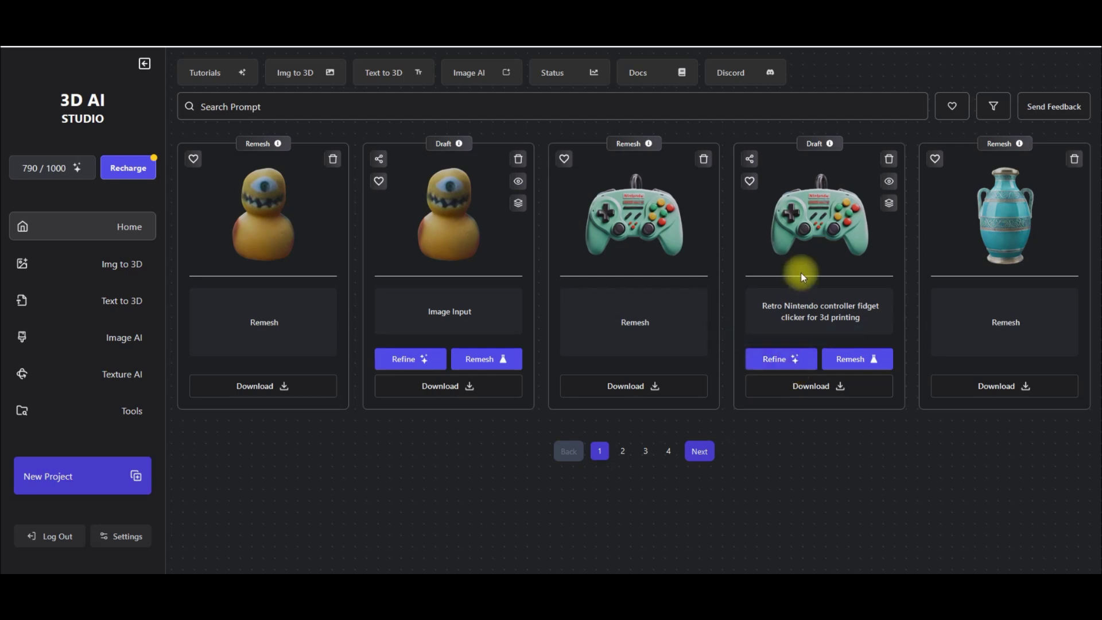
drag(473, 313, 428, 311)
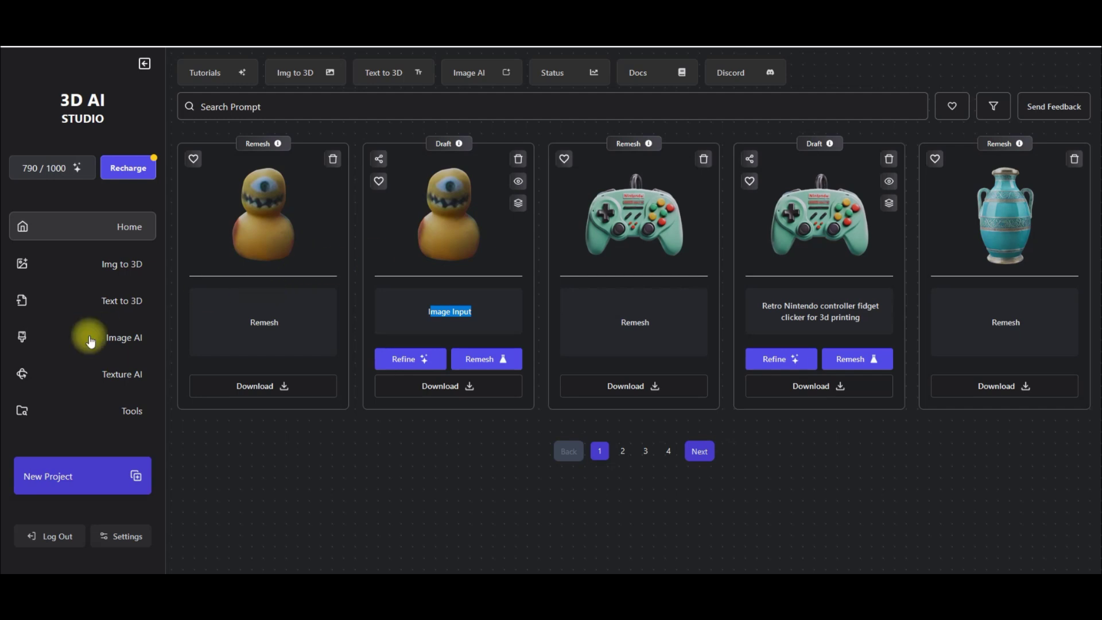
Step: Visit the Img to 3D page, return Home, and open the subscription pricing plans
click(133, 263)
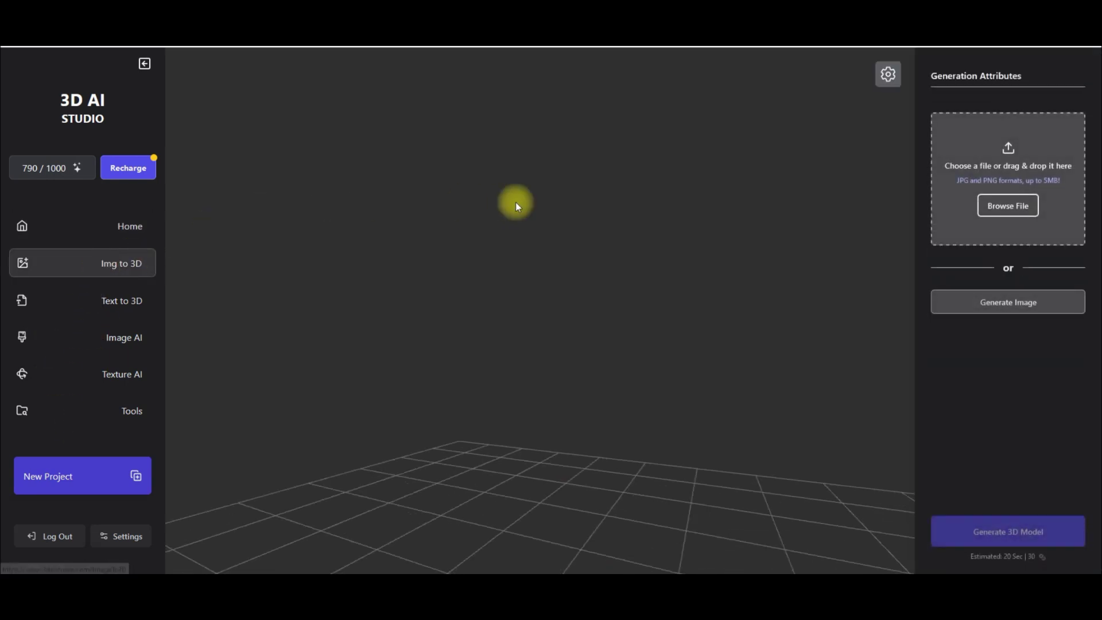
click(91, 225)
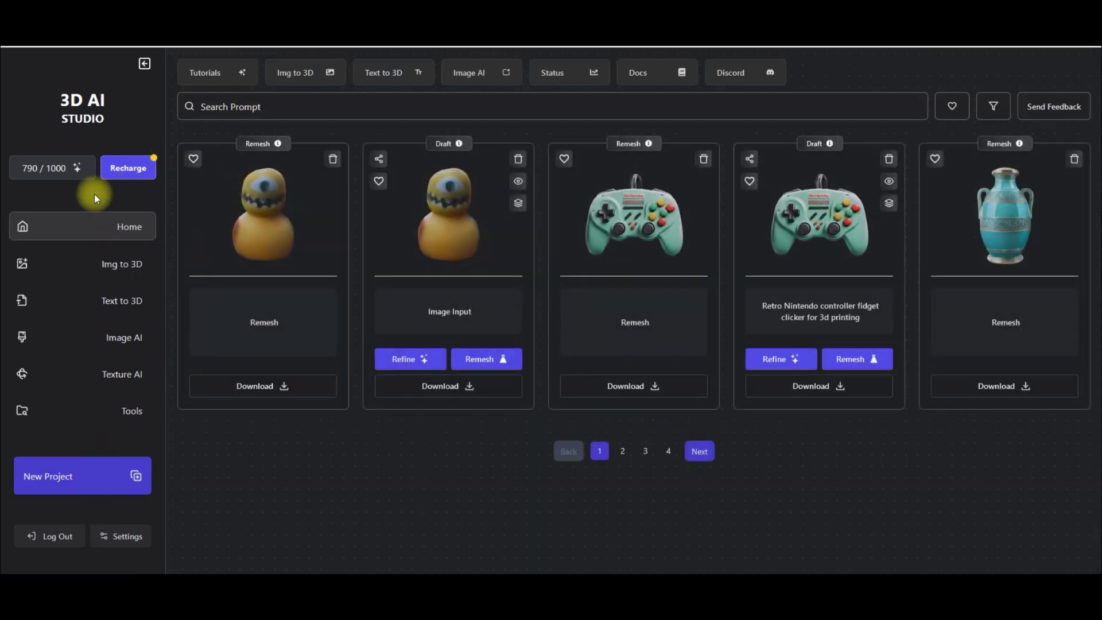
click(132, 171)
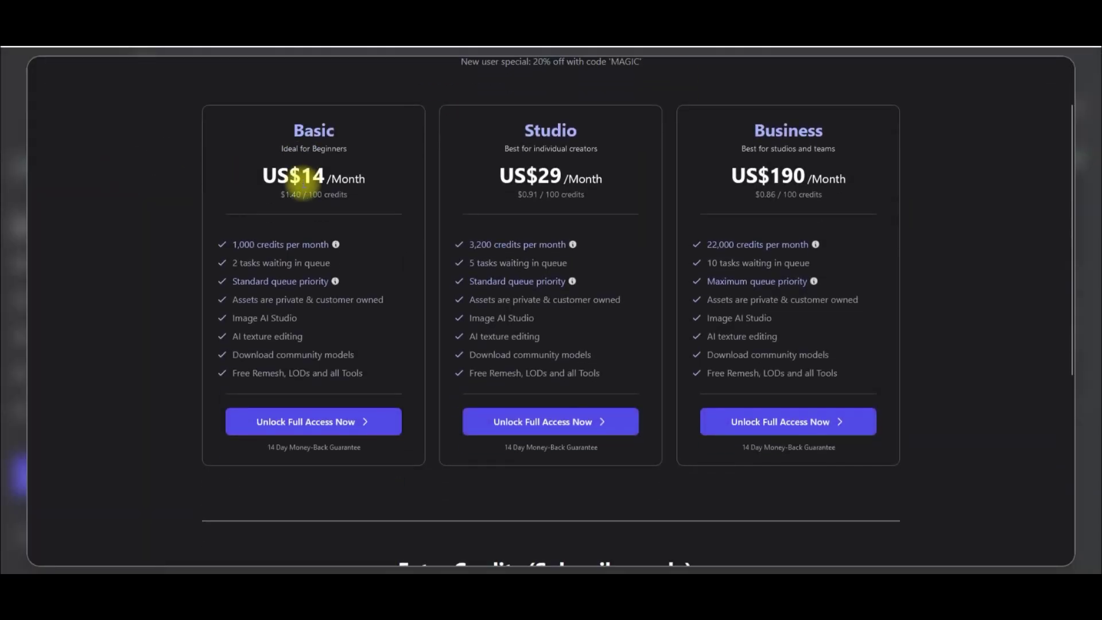
drag(261, 247, 376, 239)
click(375, 239)
drag(286, 273, 336, 267)
click(362, 265)
mouse_move(336, 317)
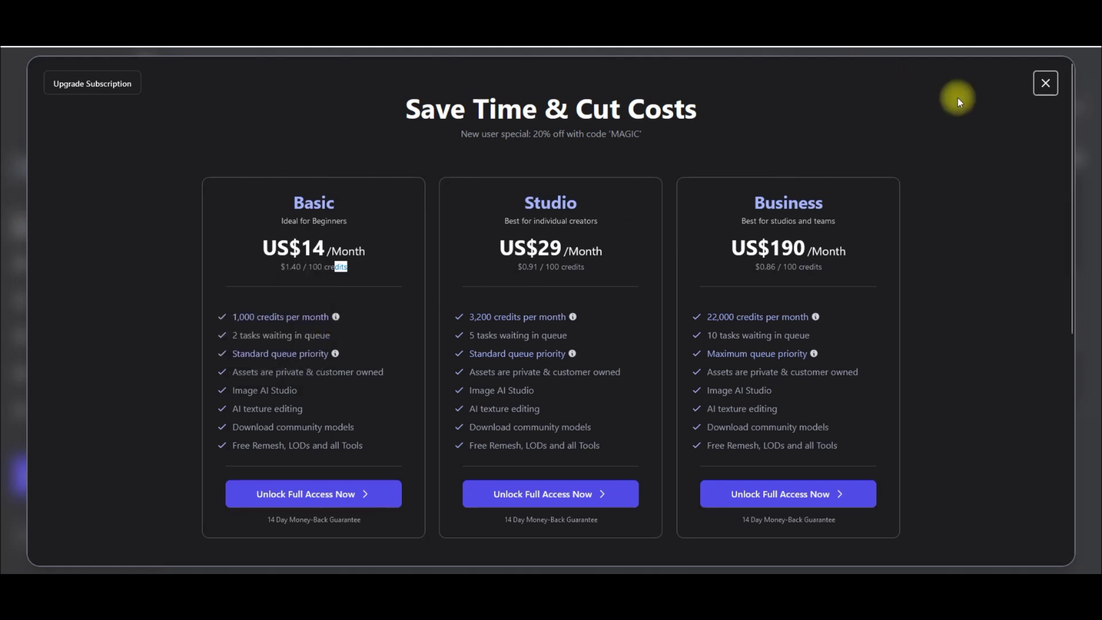
click(1043, 86)
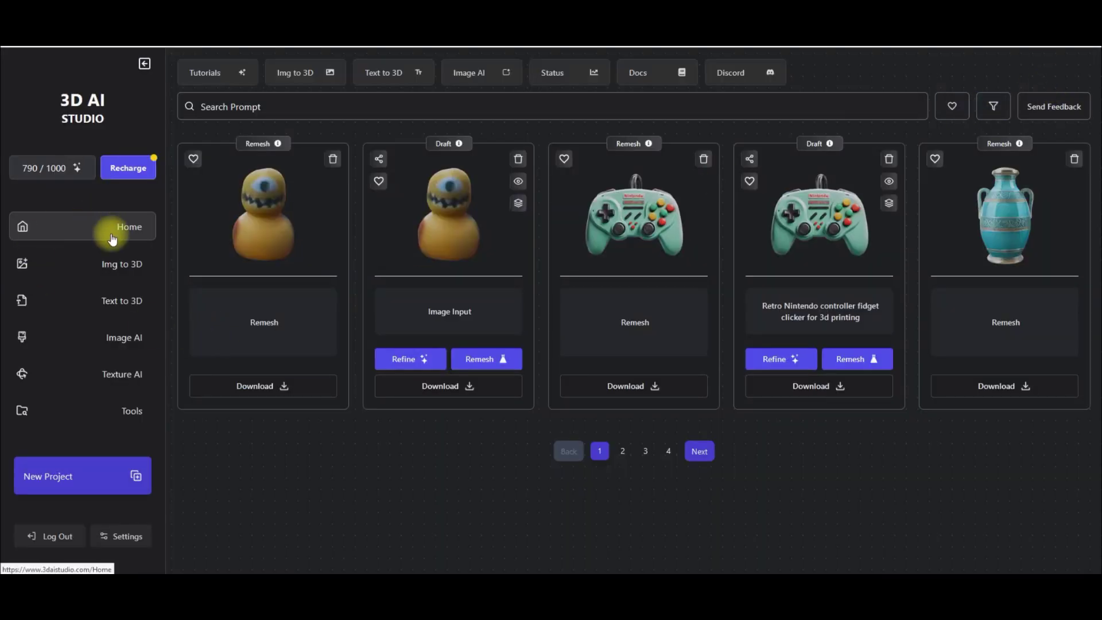
Step: Open the Img to 3D generation page from the sidebar
click(97, 267)
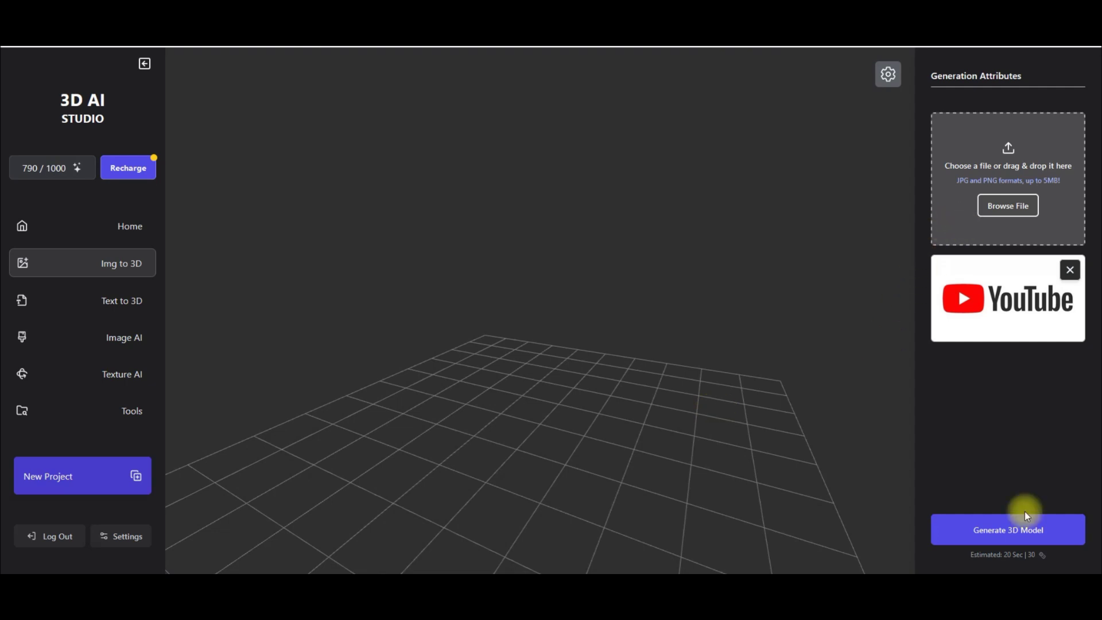
Step: Generate a 3D model from the YouTube logo image and tilt the view down onto it
click(1011, 525)
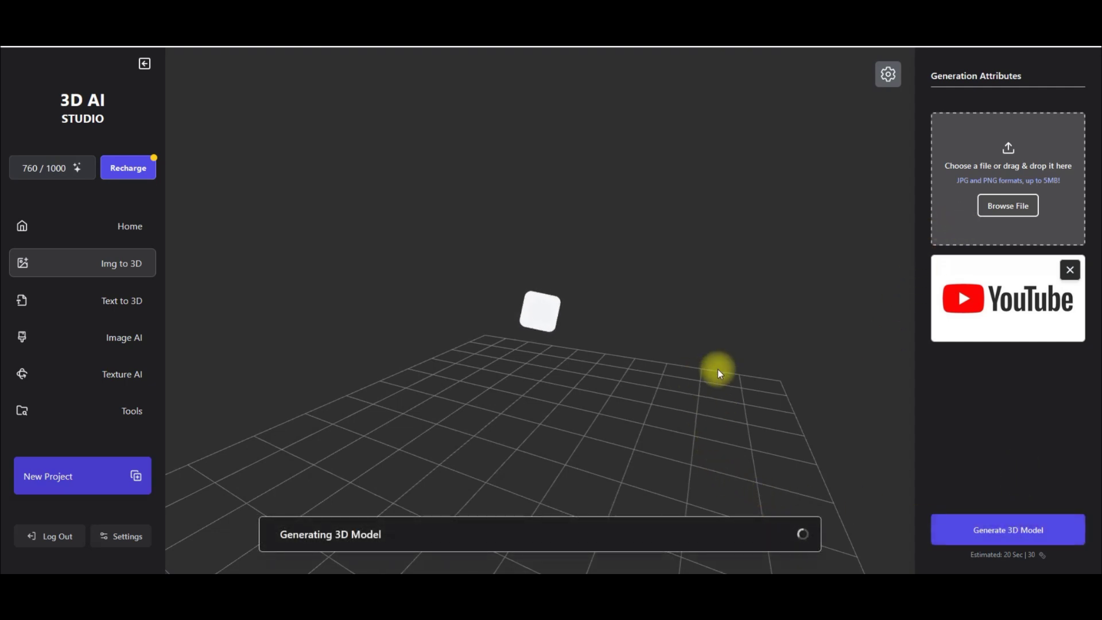
drag(570, 261, 550, 343)
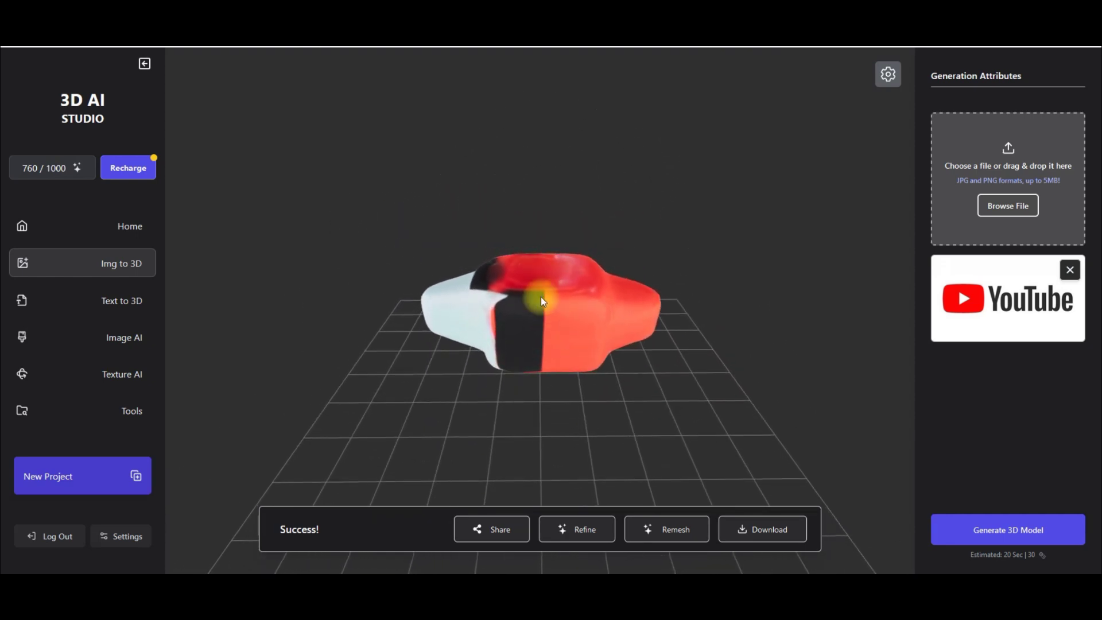
Step: Cancel a texture refinement, then remesh the logo model to 20000 faces in glb format
click(555, 541)
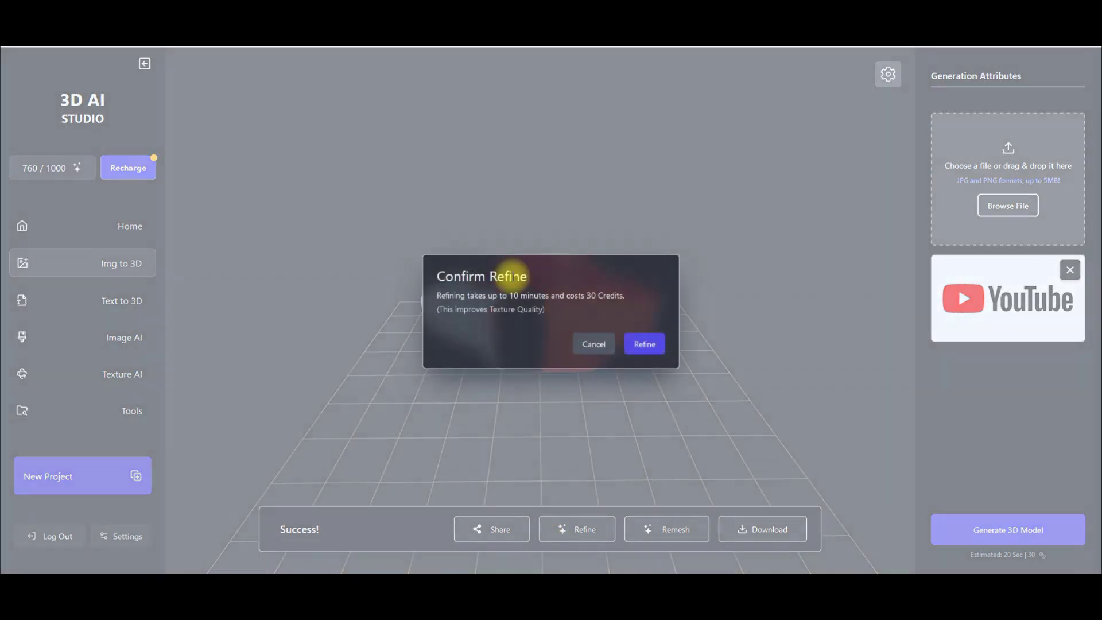
click(607, 345)
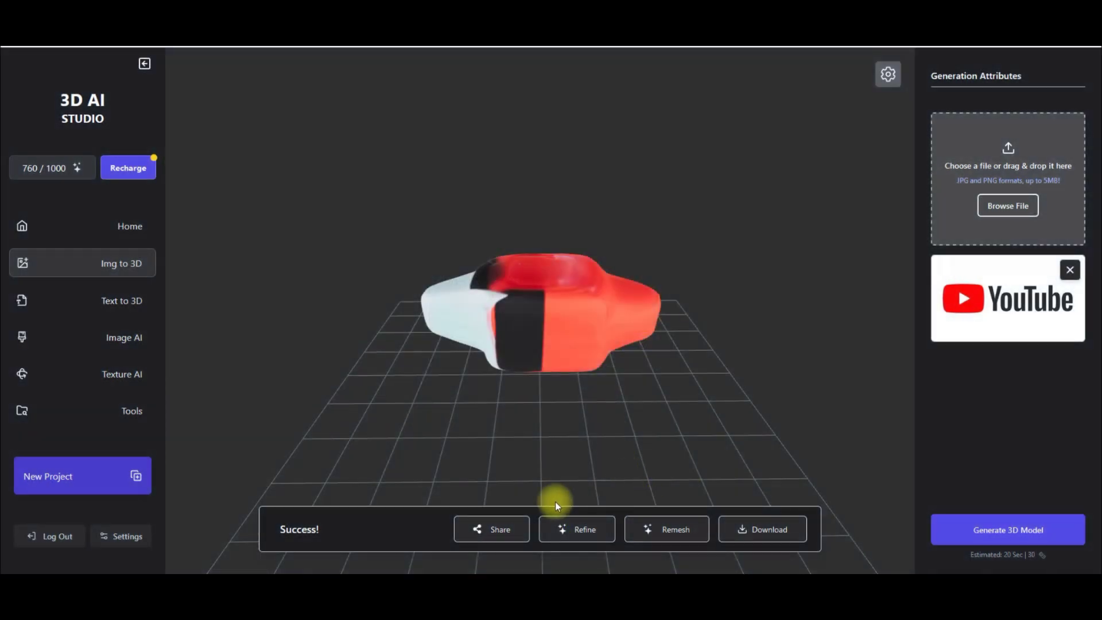
click(666, 528)
double_click(459, 328)
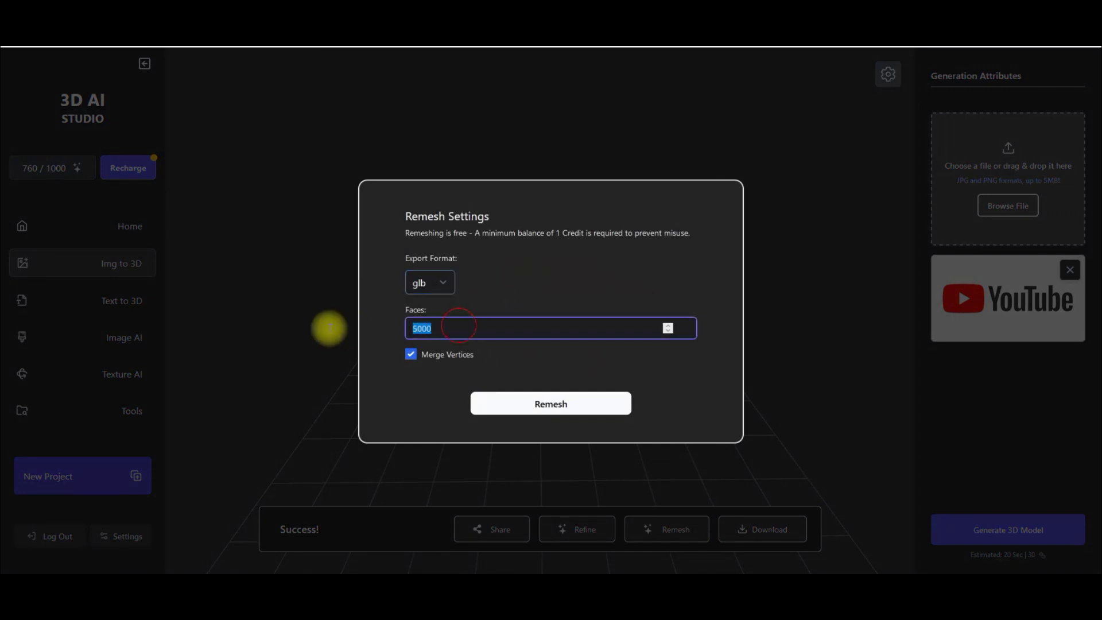
text(20000)
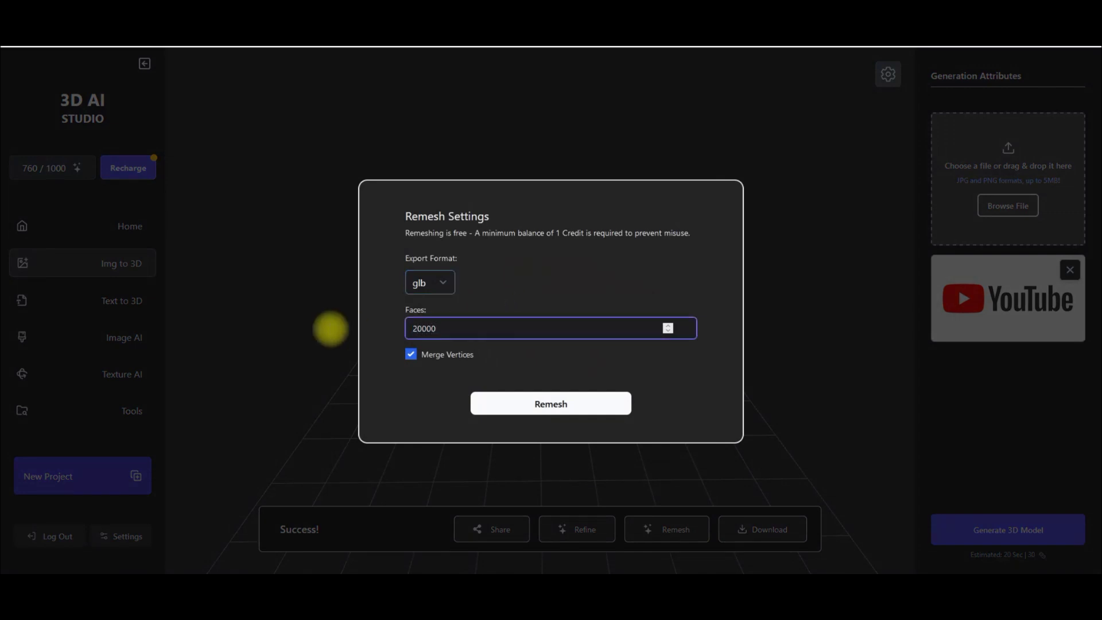
click(524, 412)
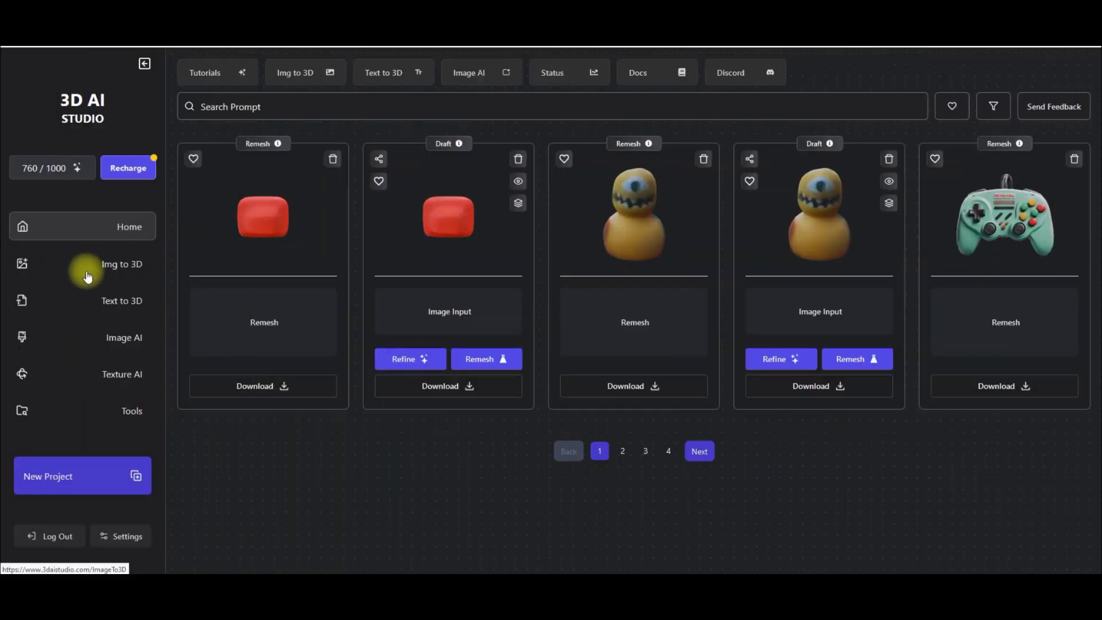
Step: Generate a new YouTube logo model from the image, leaving 730 / 1000 credits, and orbit it
click(87, 278)
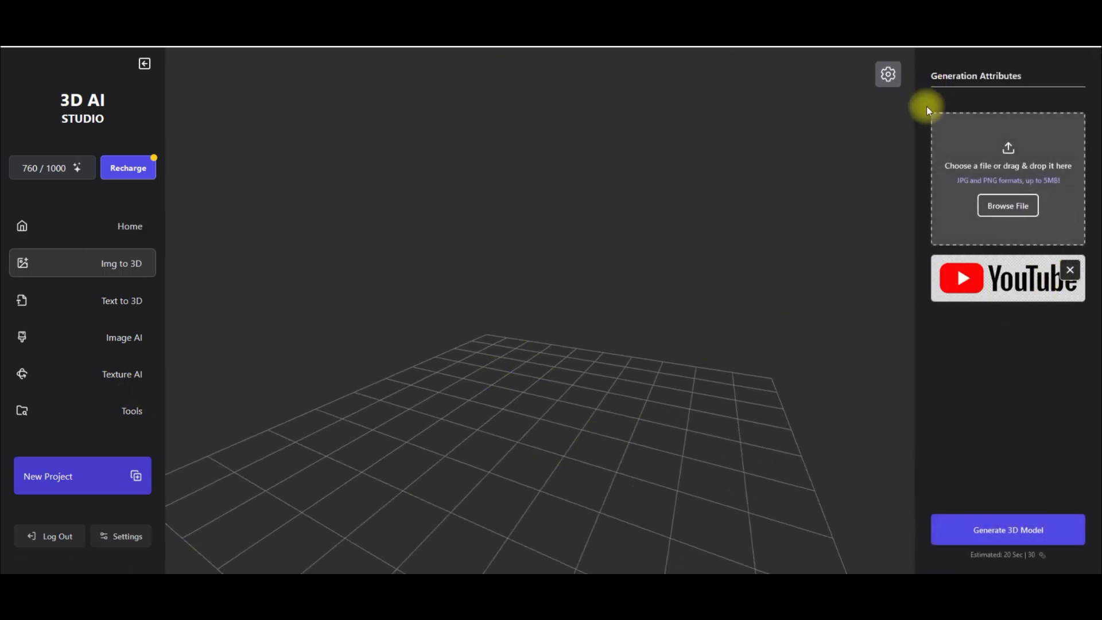
click(986, 527)
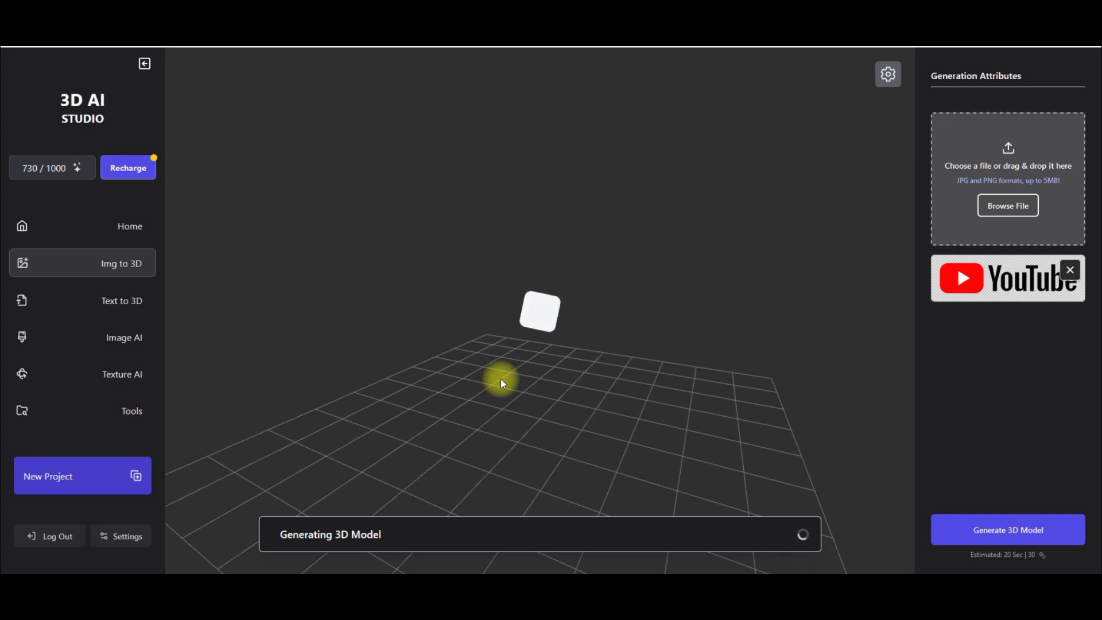
drag(637, 322, 690, 408)
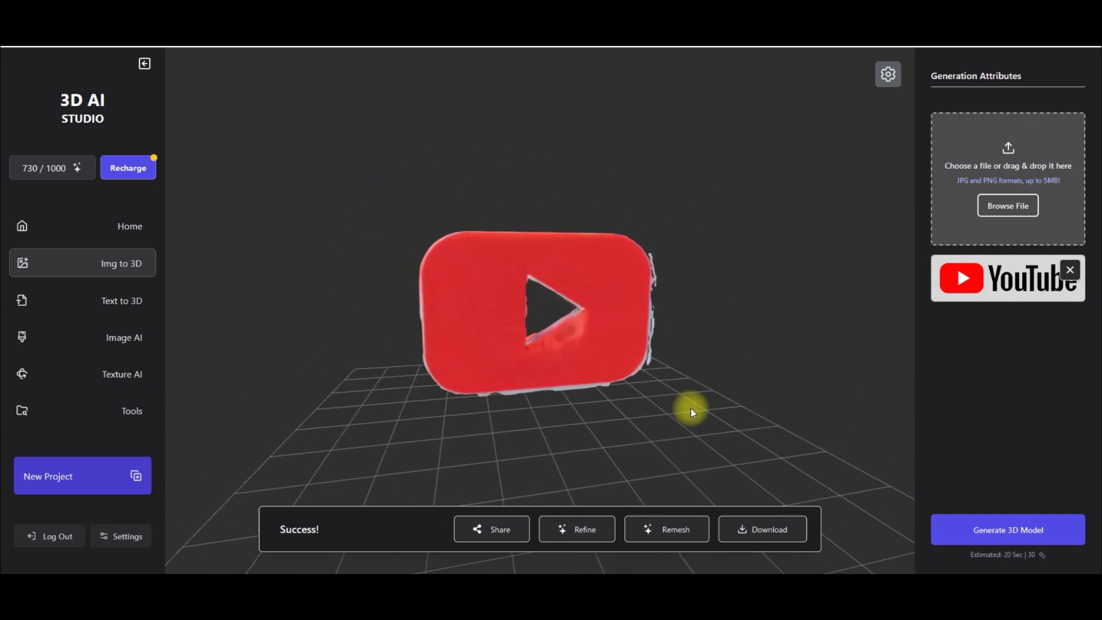
Step: Remesh the YouTube logo model to 20000 faces in glb format and open the result
click(665, 529)
click(515, 331)
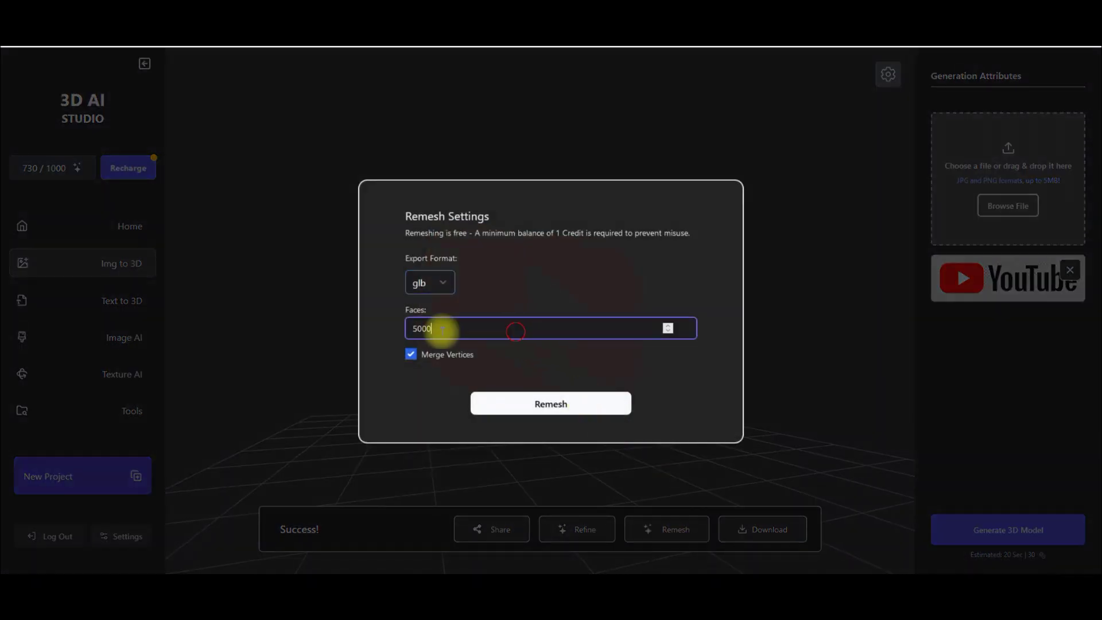
drag(442, 332, 339, 338)
text(20000)
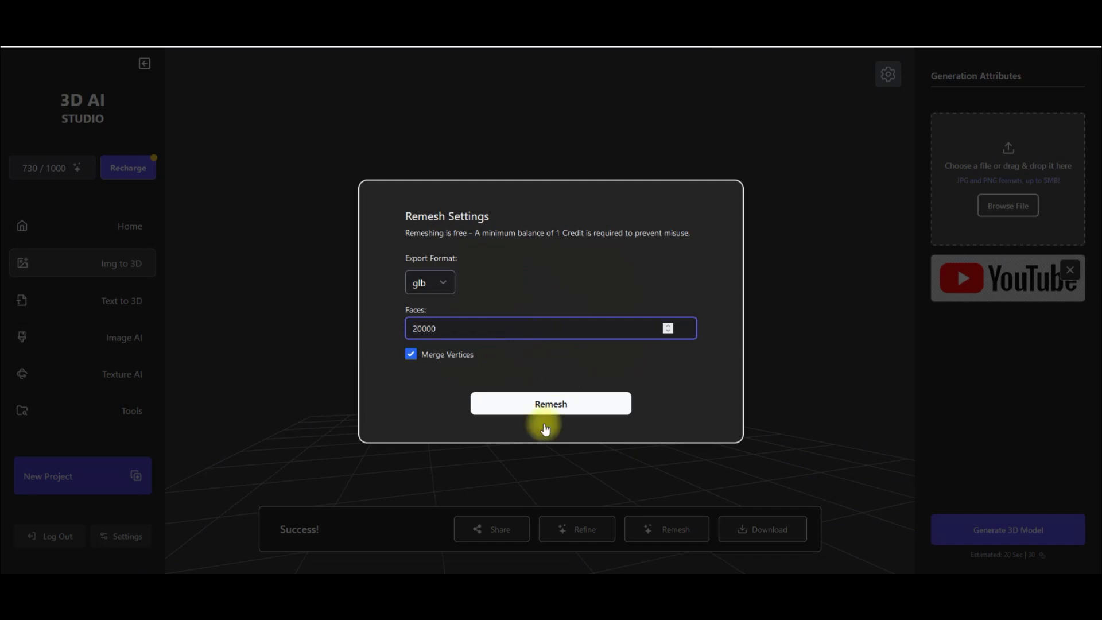
click(543, 402)
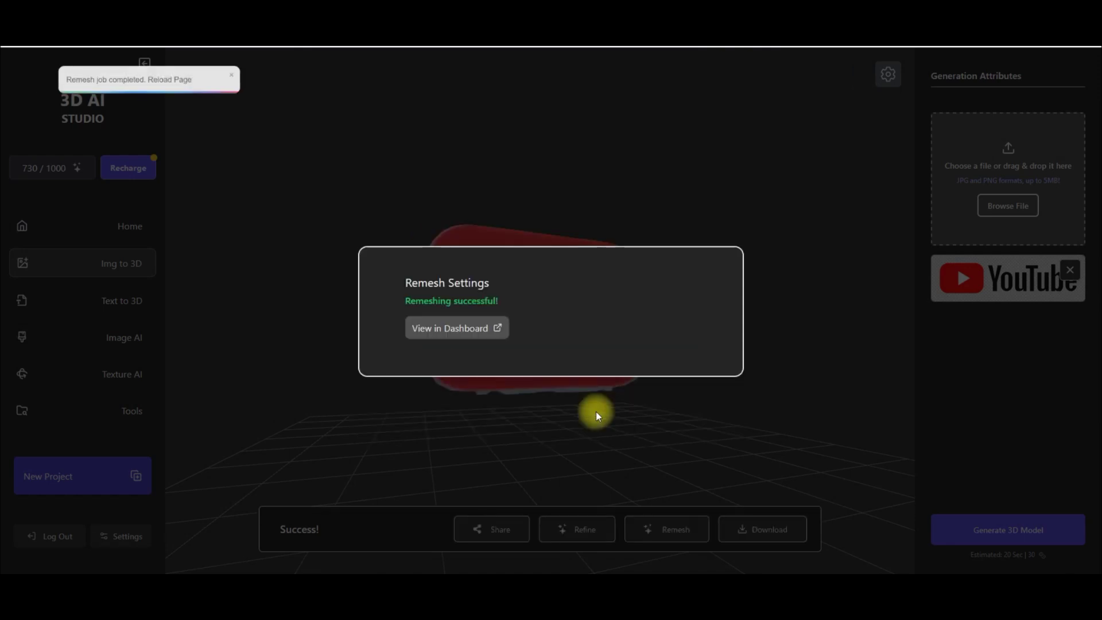
click(493, 326)
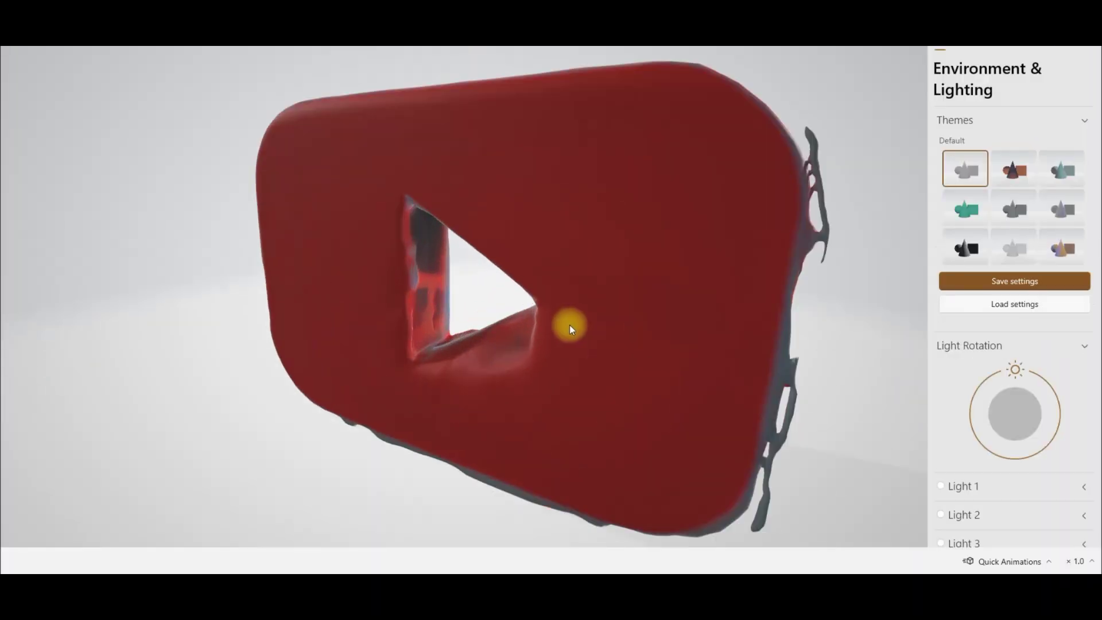
Step: Zoom out and orbit the remeshed YouTube logo to view it edge-on
scroll(558, 364, down, 5)
drag(558, 364, 482, 349)
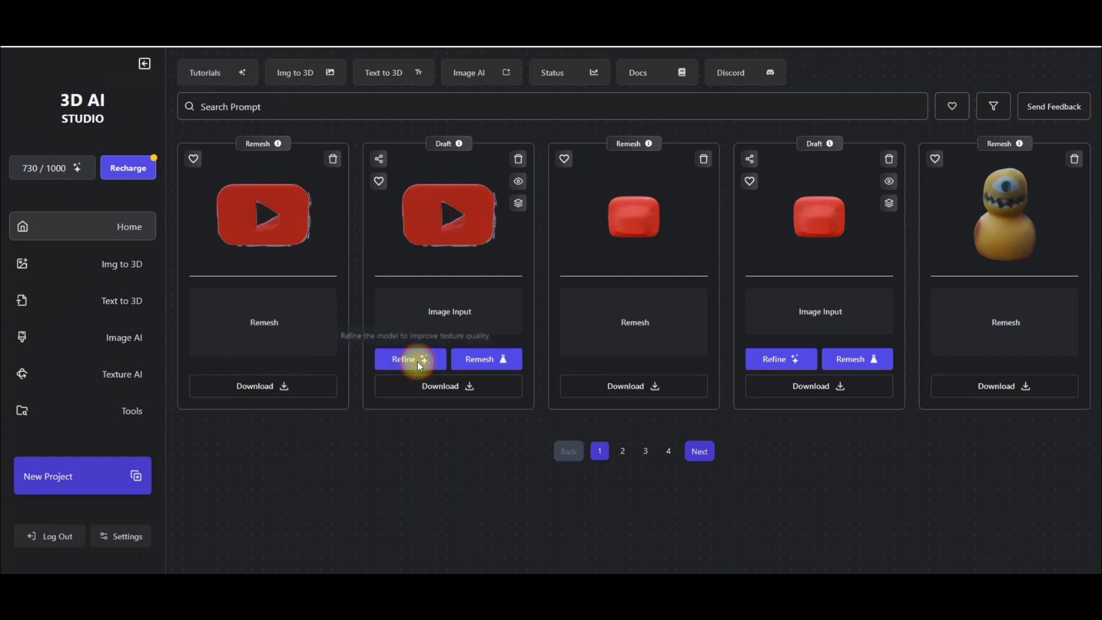
click(417, 361)
Step: Cancel Refine and remesh the YouTube logo draft at 15000 faces as obj
click(574, 344)
click(489, 358)
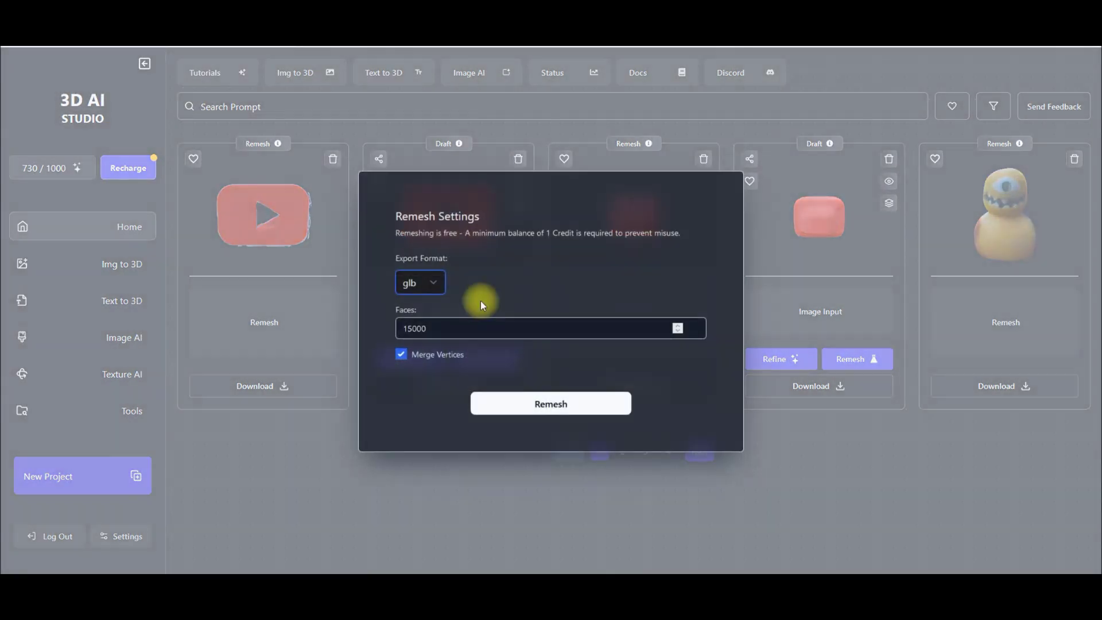
click(411, 287)
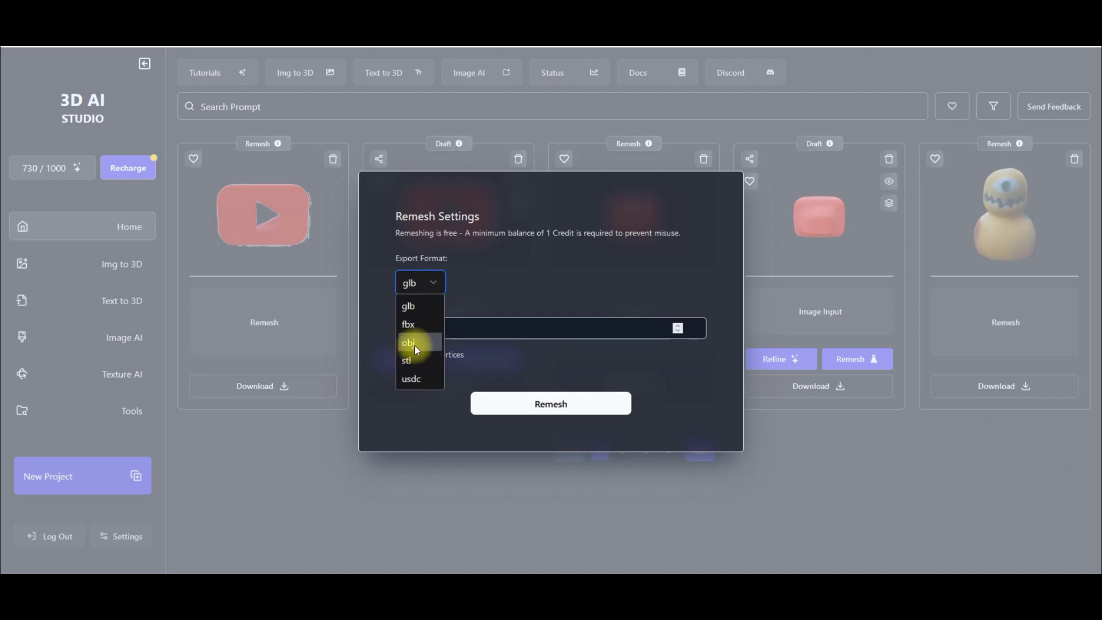
click(414, 345)
click(538, 402)
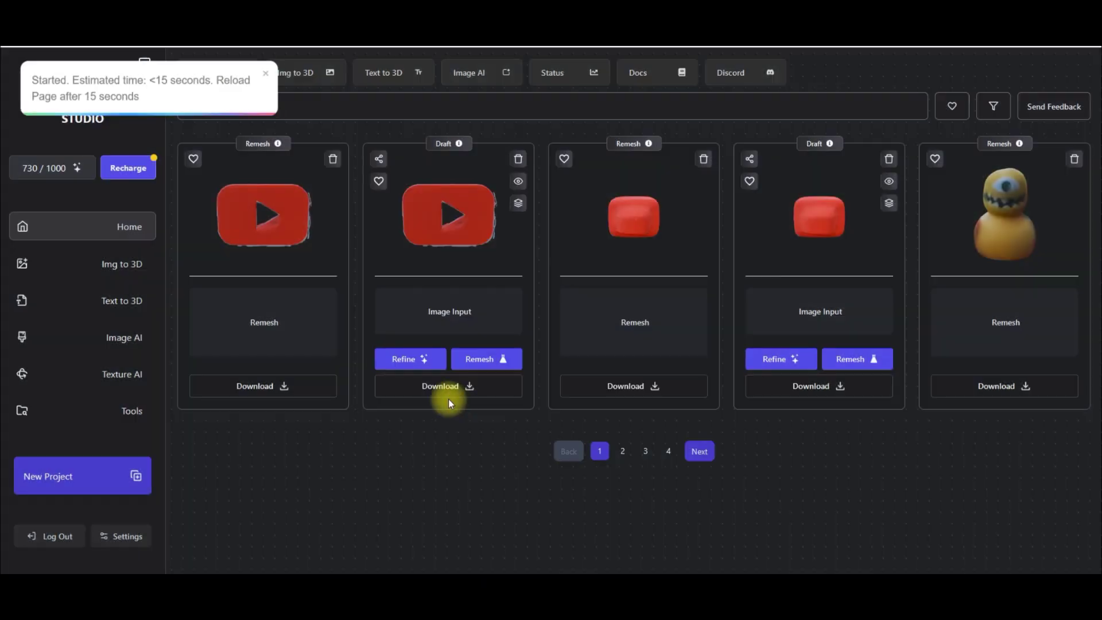
Step: Reload the page and start a new prompt in the Text to 3D generator
key(F5)
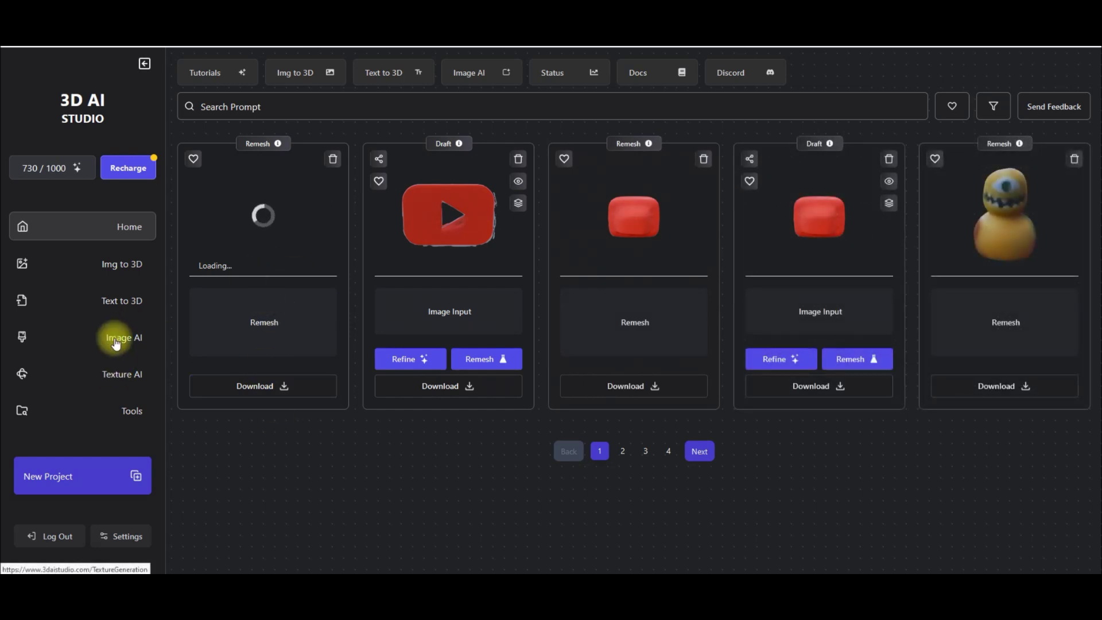
click(109, 306)
click(1004, 204)
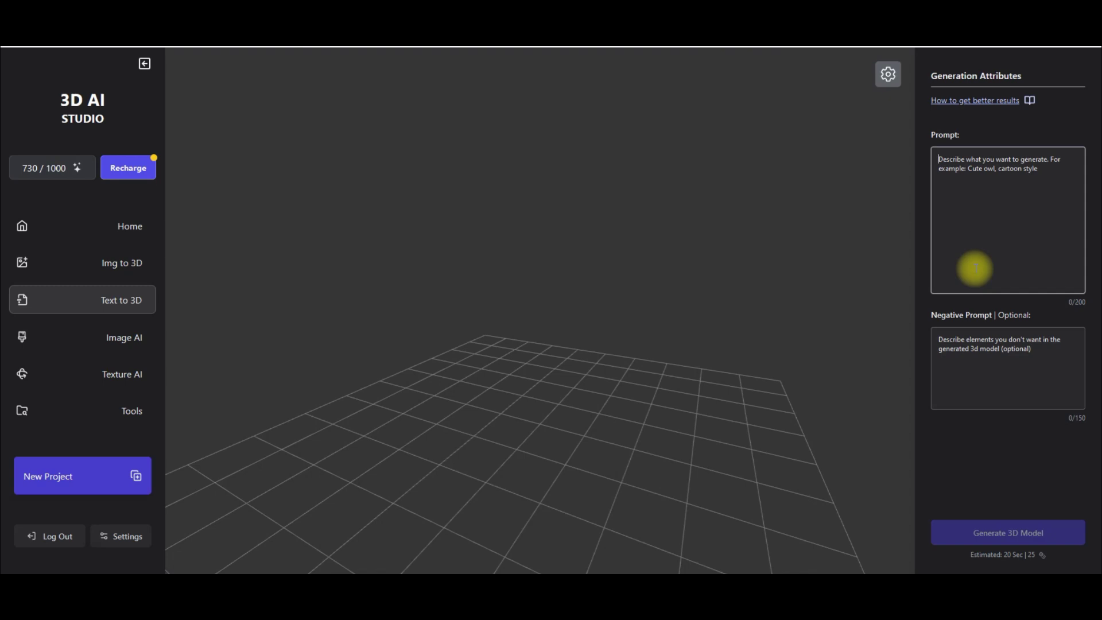
Step: Generate a model from a human-like, highly detailed, 3D-printable techie robot mascot prompt
text(robot,)
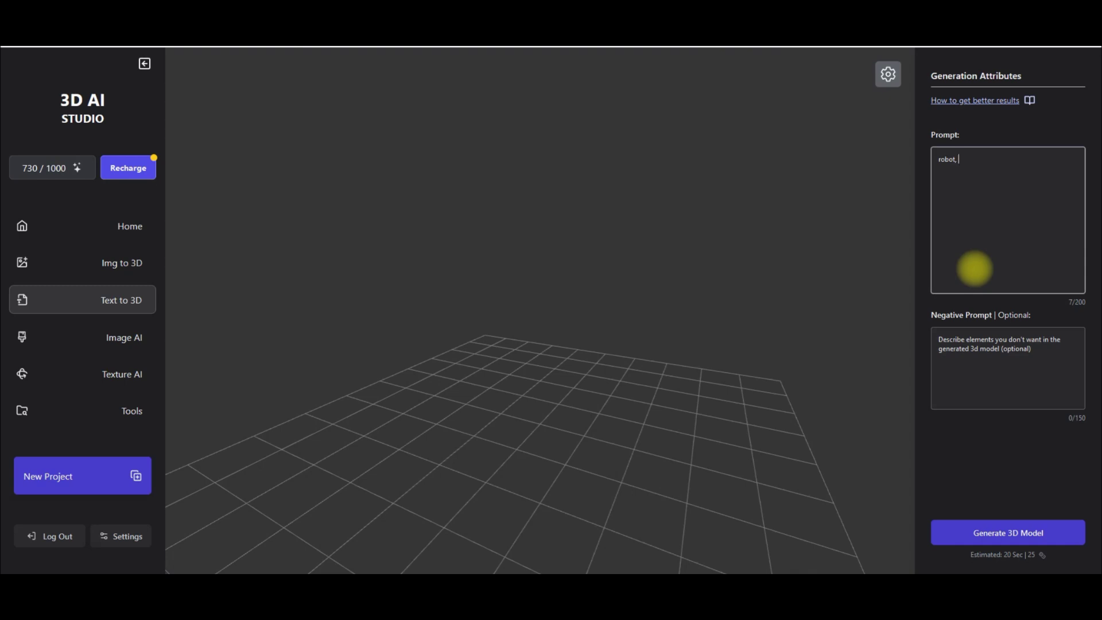
key(BackSpace)
key(BackSpace)
text(human like)
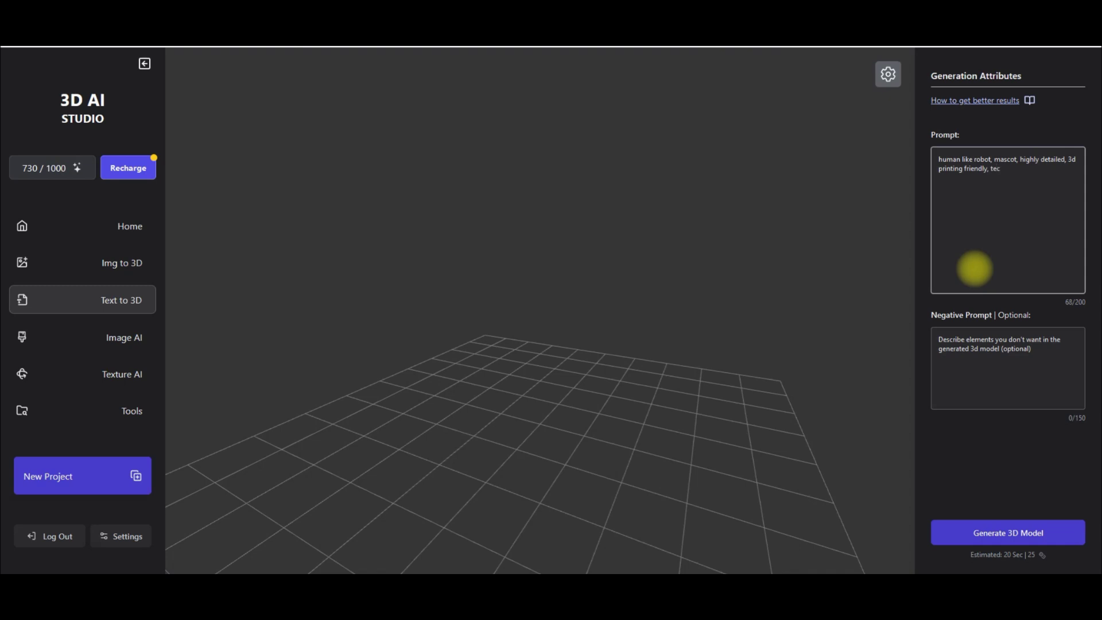
text(tech)
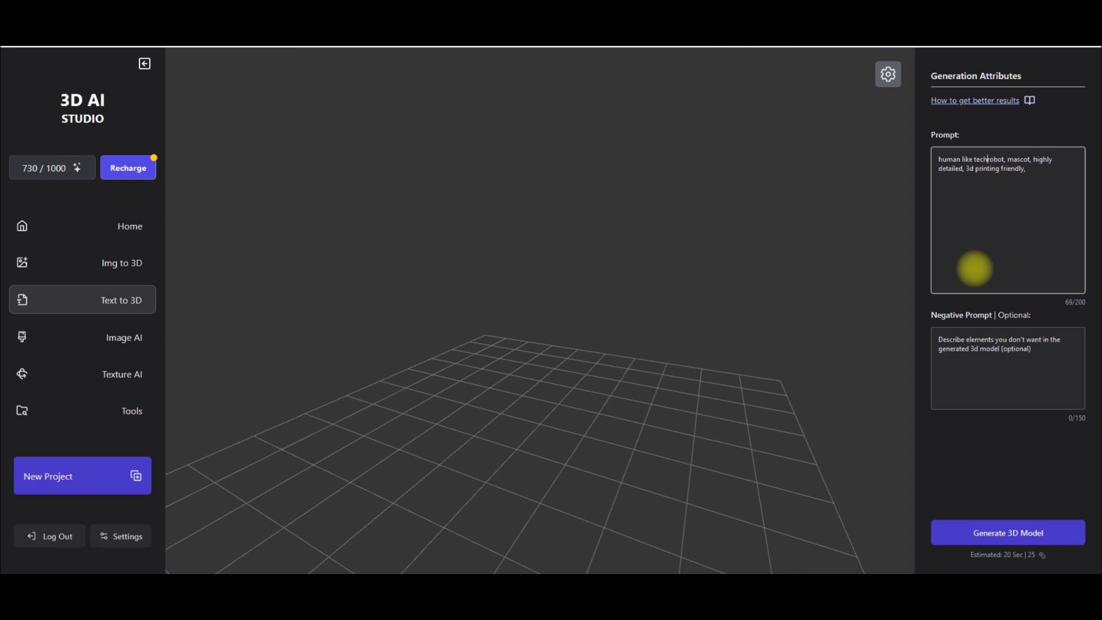
text(ie)
click(979, 533)
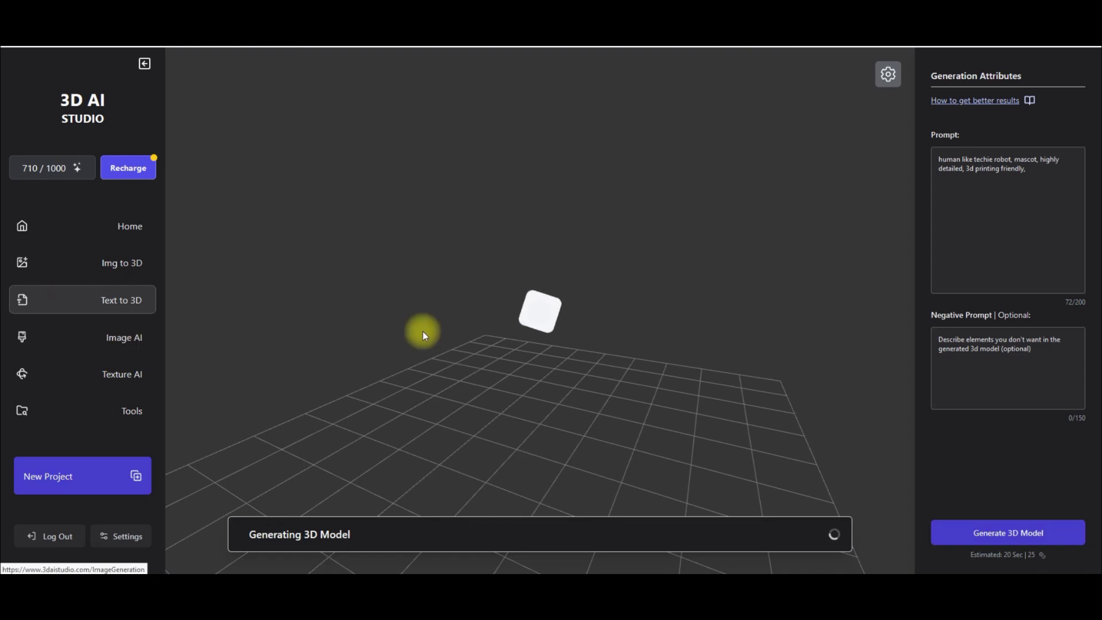
Step: Ask Copilot to 'generate an image of an AI robot'
key(super+c)
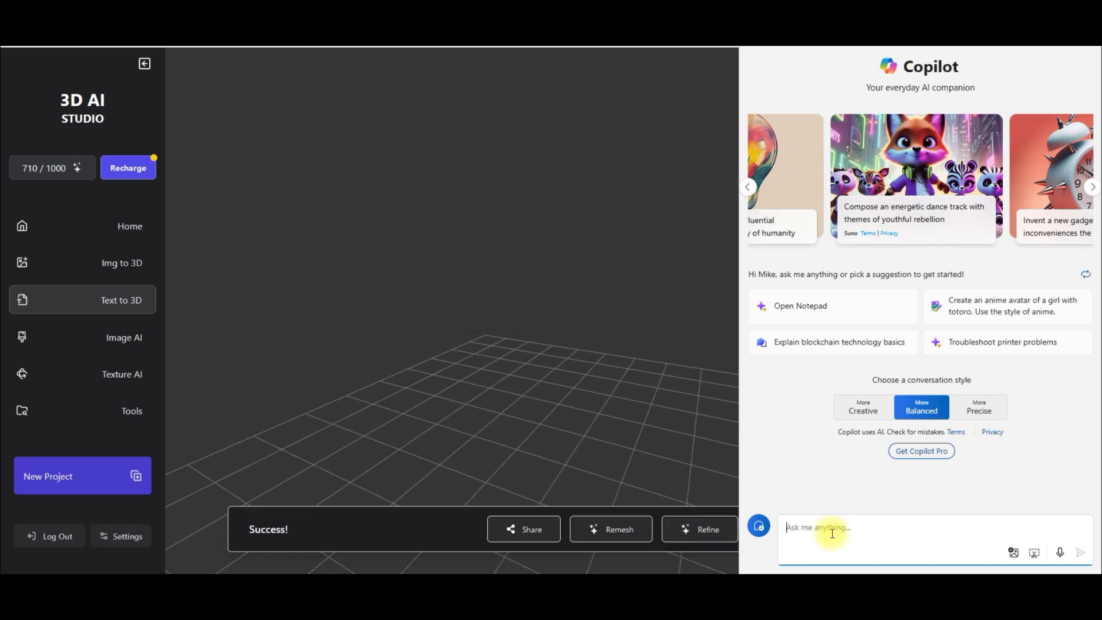
text(generate an )
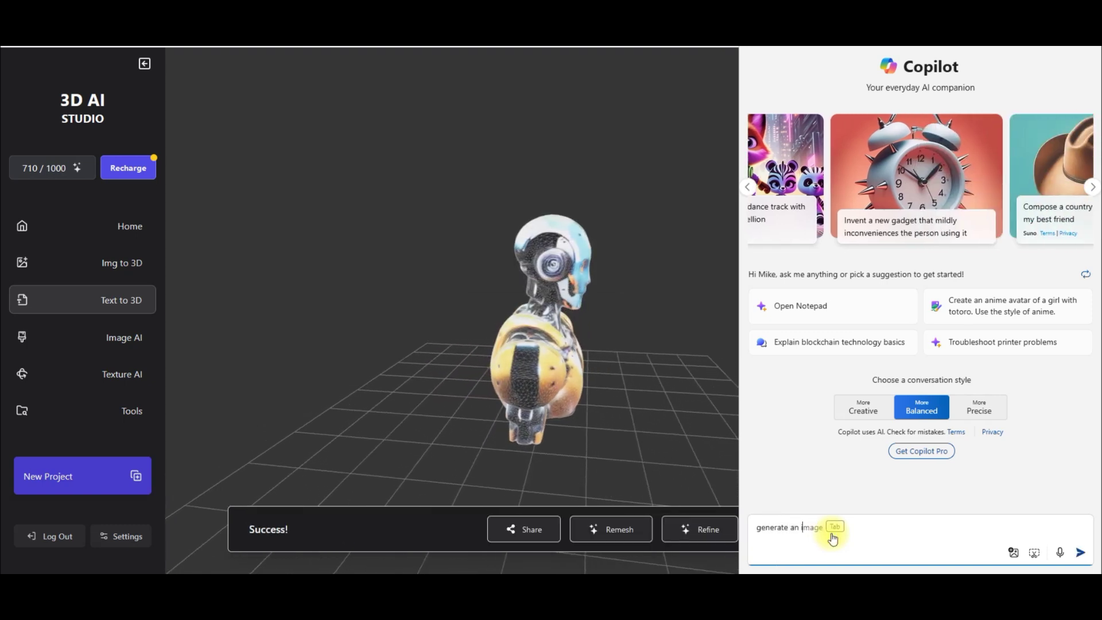
text(image of an AI robot)
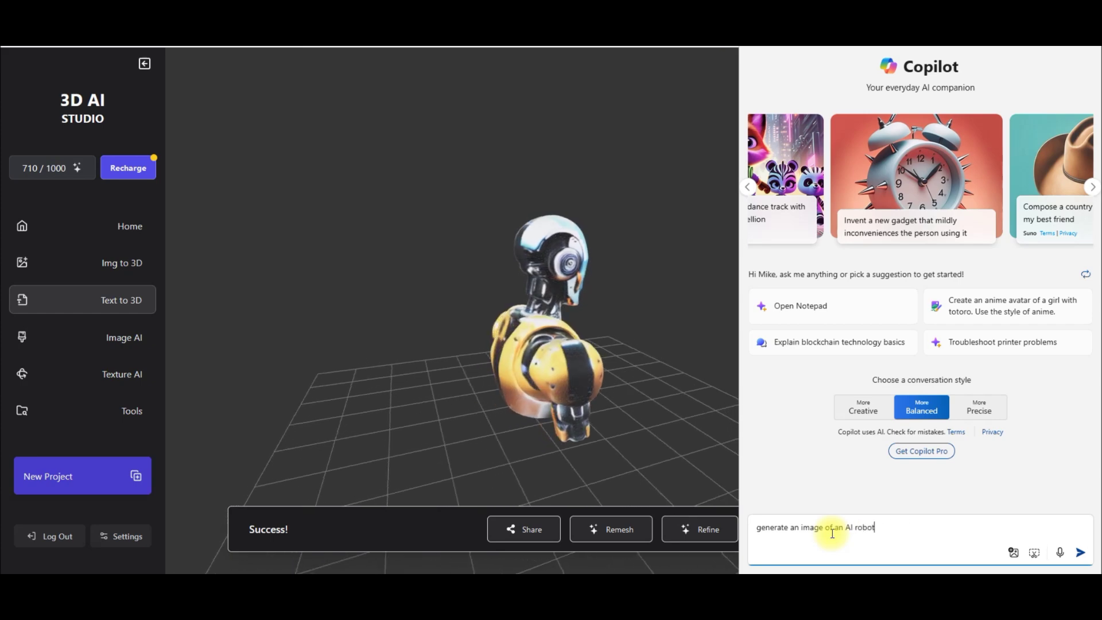
key(Return)
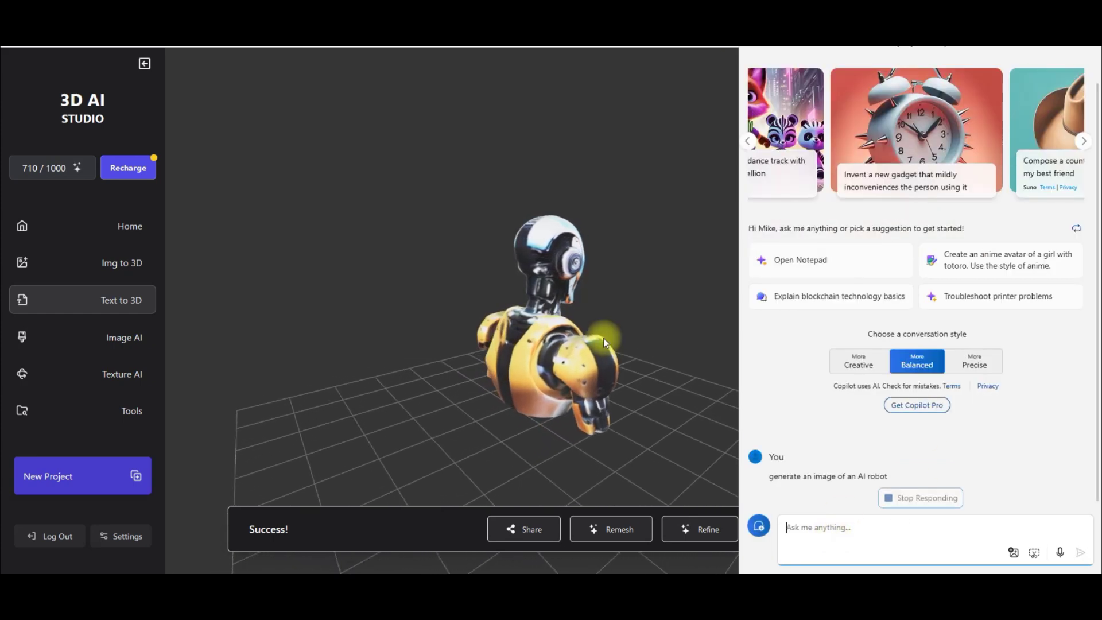
Step: Close Copilot and orbit the finished robot mascot model to see another side
key(super+c)
drag(505, 394, 696, 533)
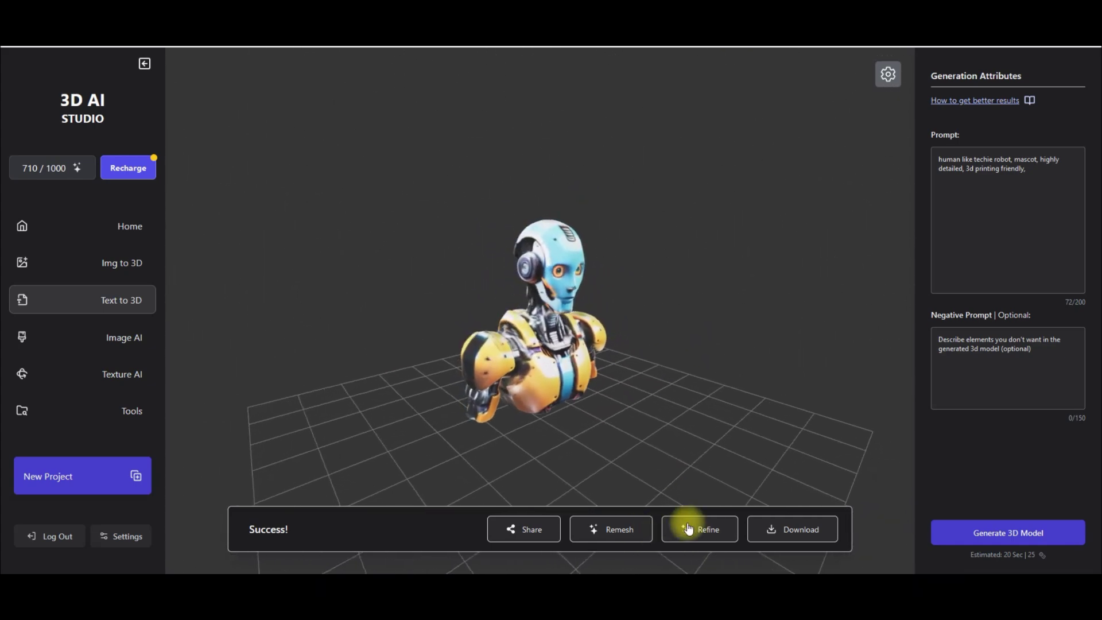
click(694, 529)
Step: Cancel Refine and remesh the robot model to 20000 faces as obj
click(596, 341)
click(611, 528)
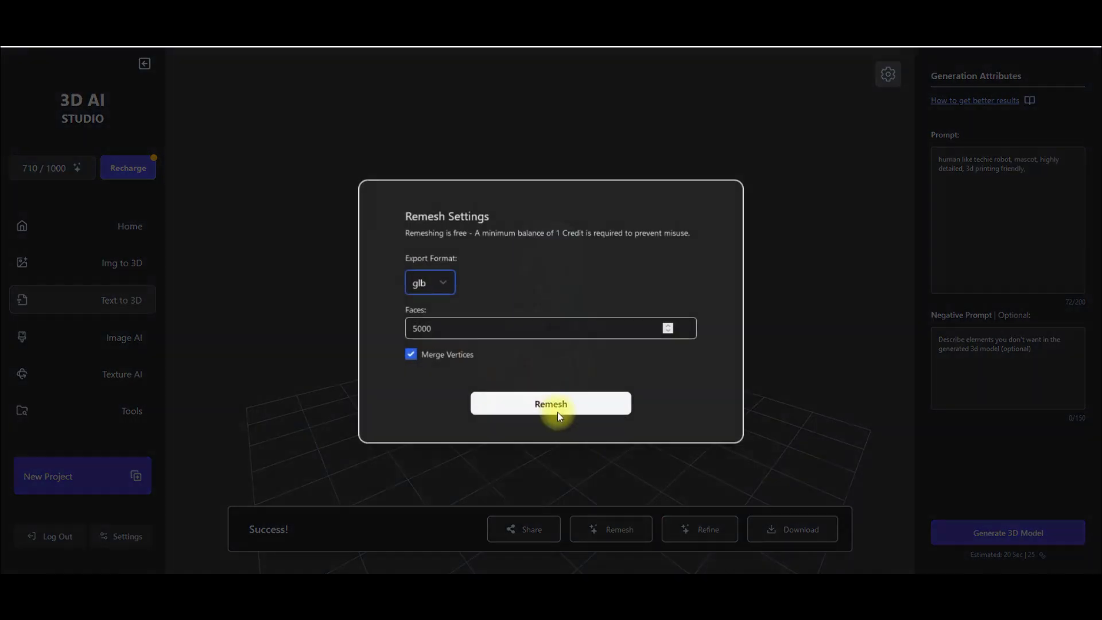
double_click(508, 329)
text(2000)
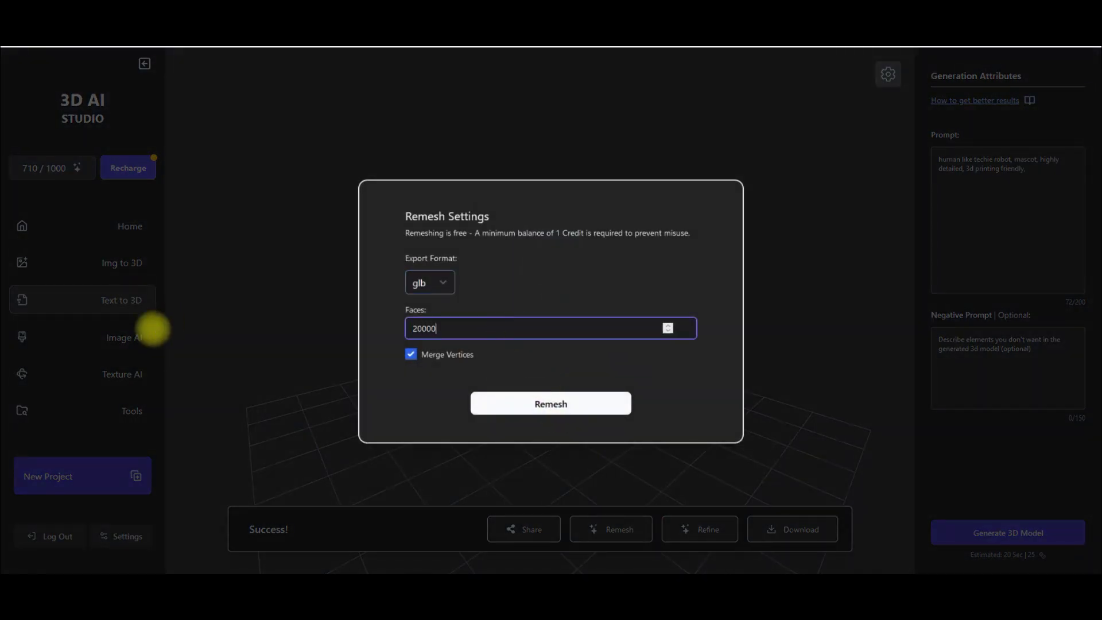
click(439, 286)
click(431, 346)
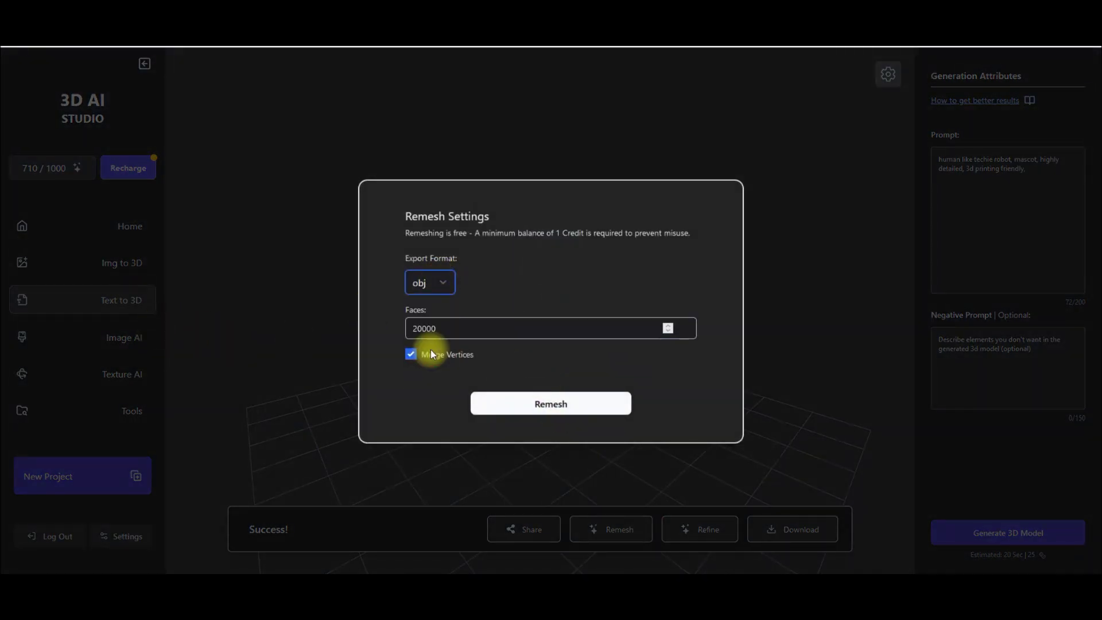
click(505, 410)
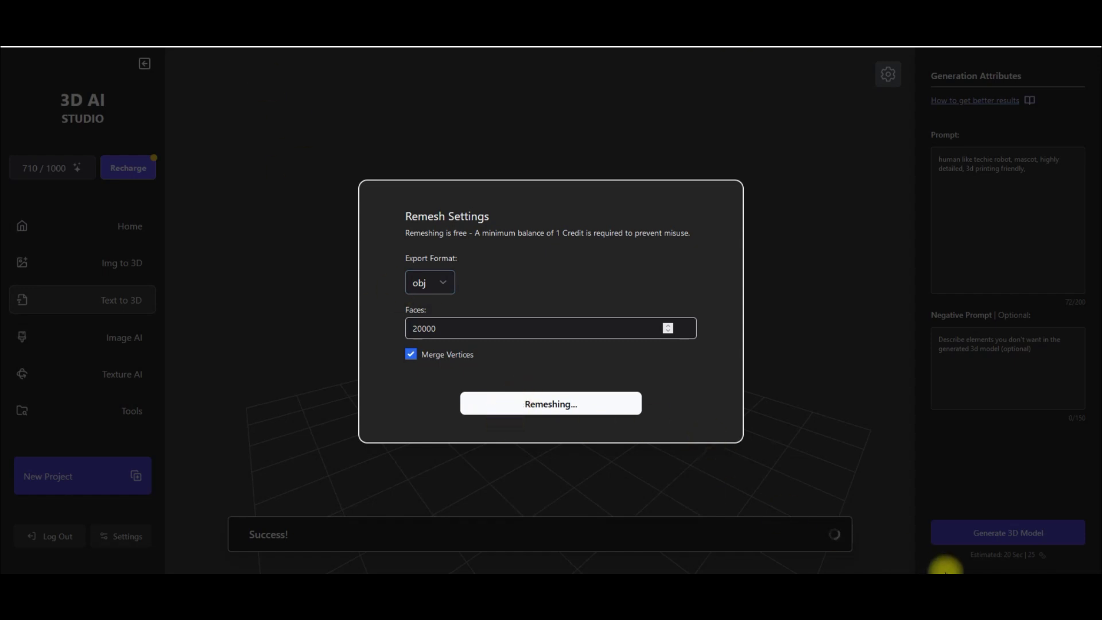
Step: Ask Copilot to make the robot look futuristic, then view the dashboard
key(super+c)
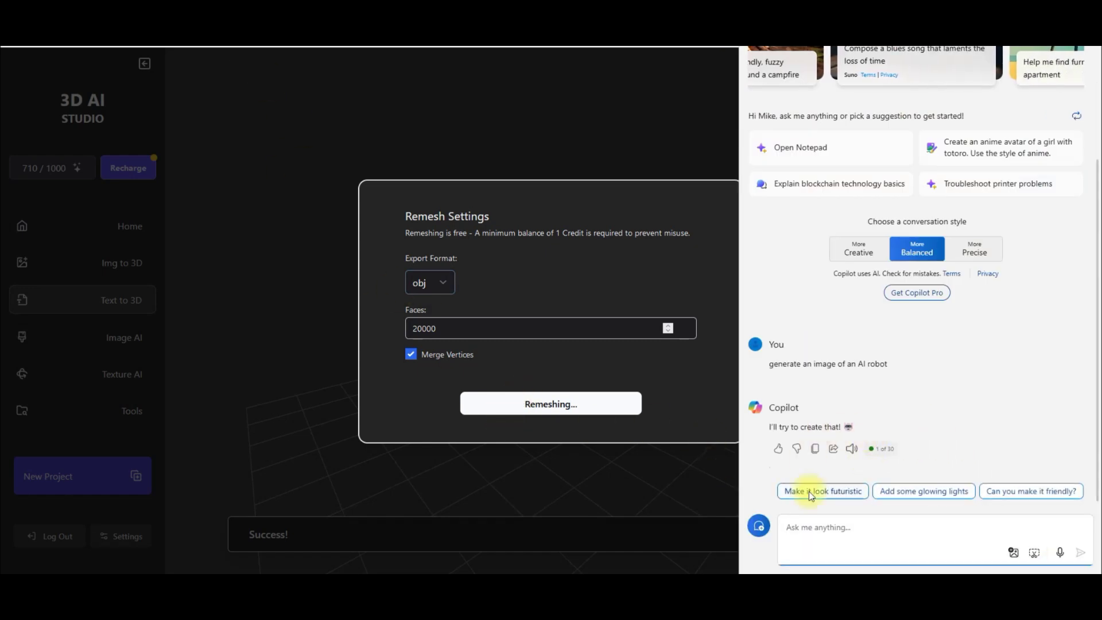
click(850, 490)
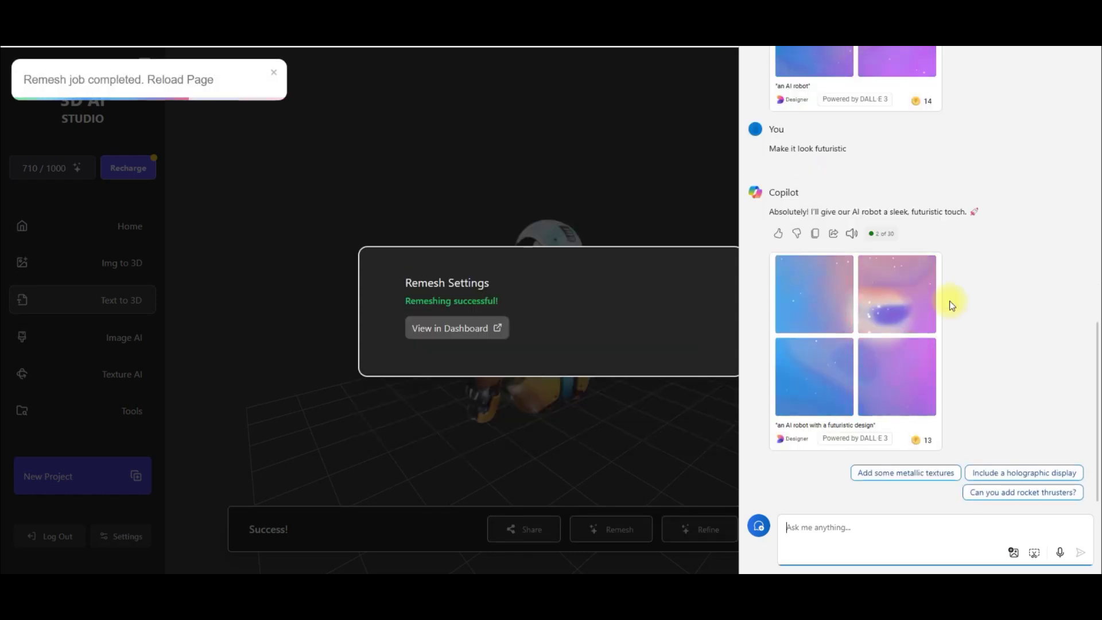
click(457, 328)
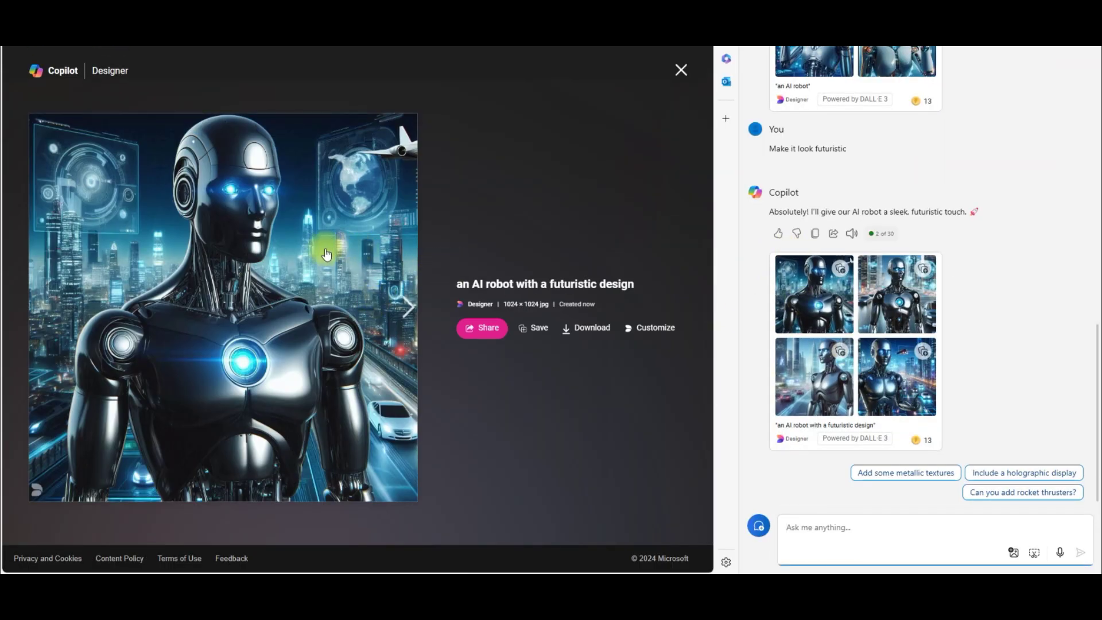
Step: Preview the futuristic robot variants and download the black one as a 1024 × 1024 jpg
click(823, 366)
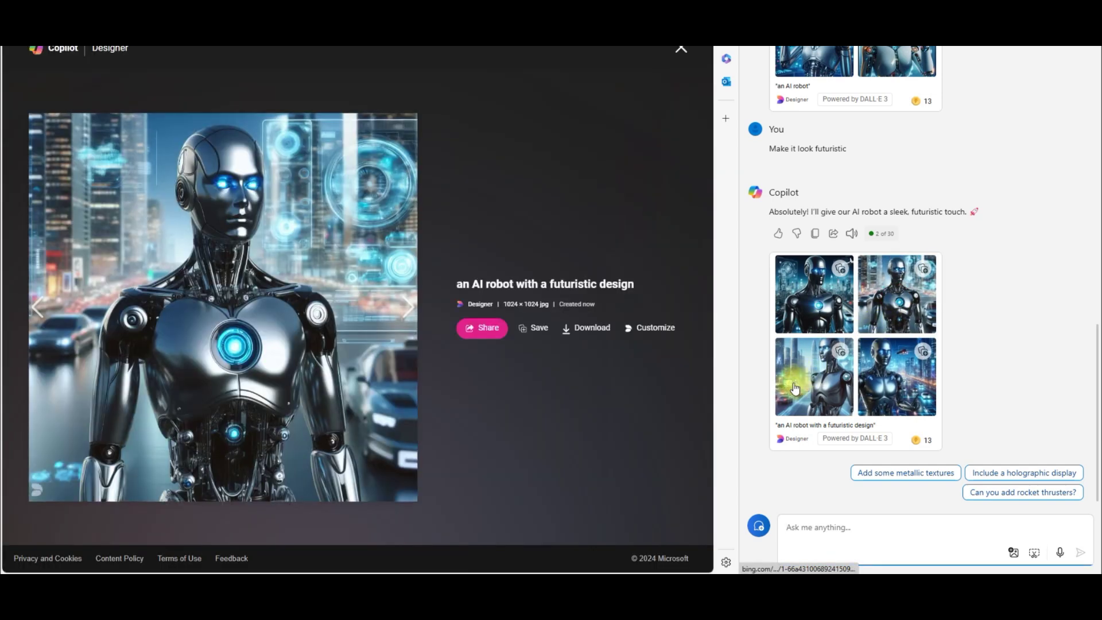
click(894, 383)
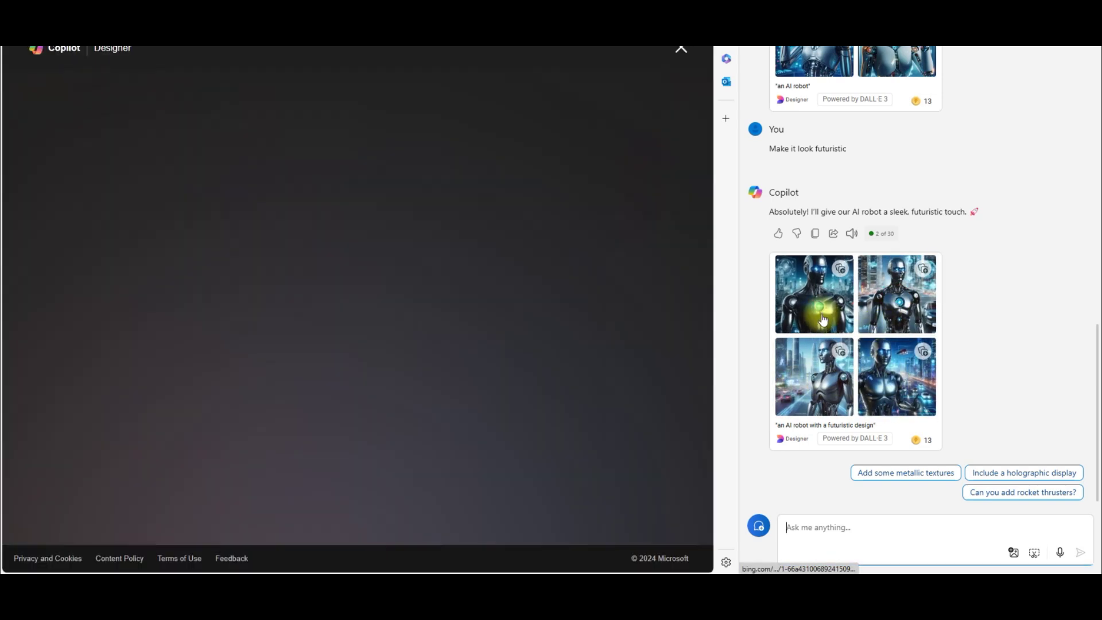
click(812, 294)
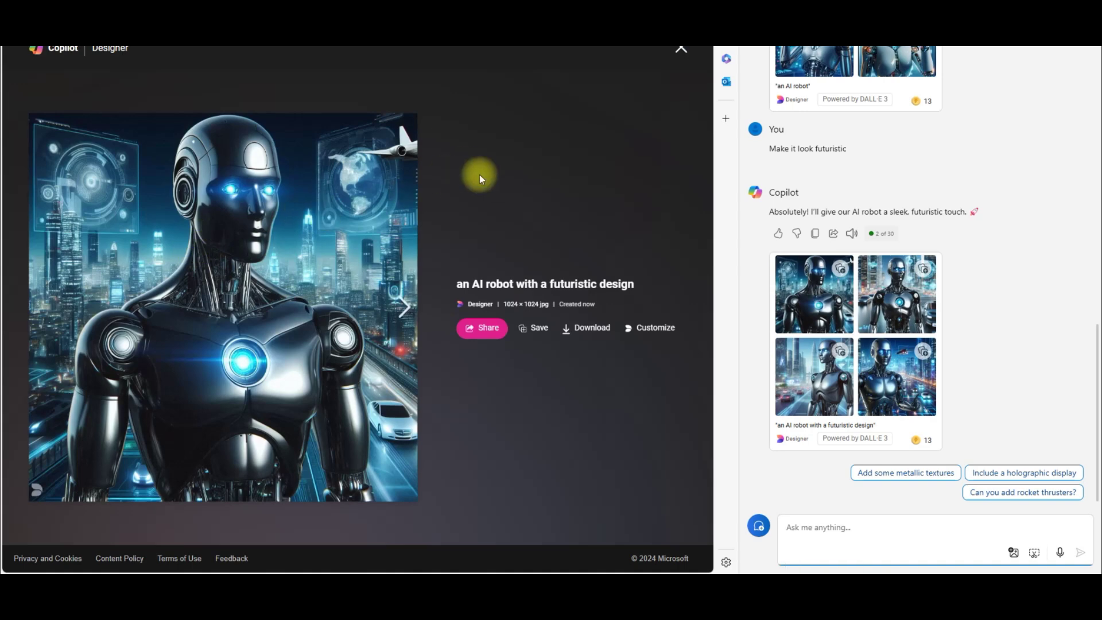
click(586, 338)
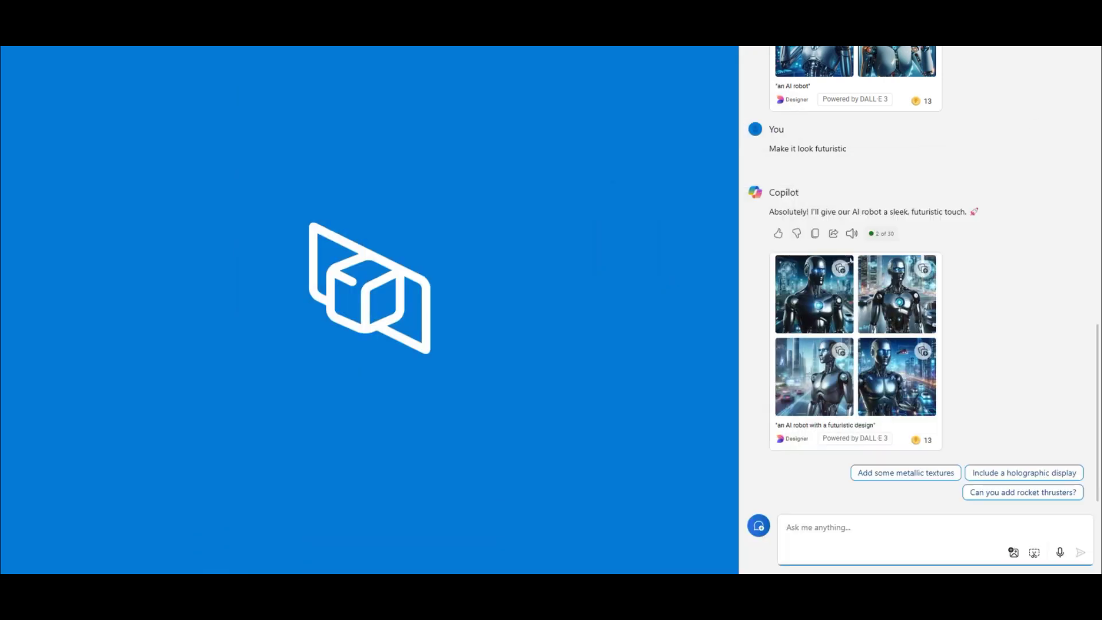
Step: Ask Copilot to add metallic textures and orbit the grey robot bust in 3D Viewer
click(926, 473)
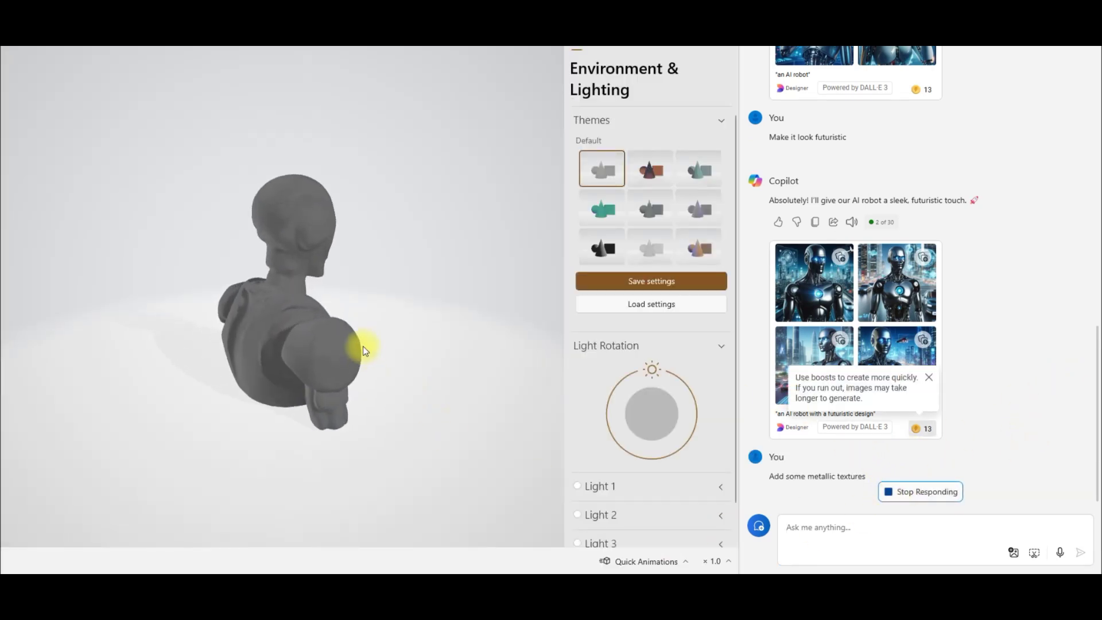
drag(206, 394, 246, 360)
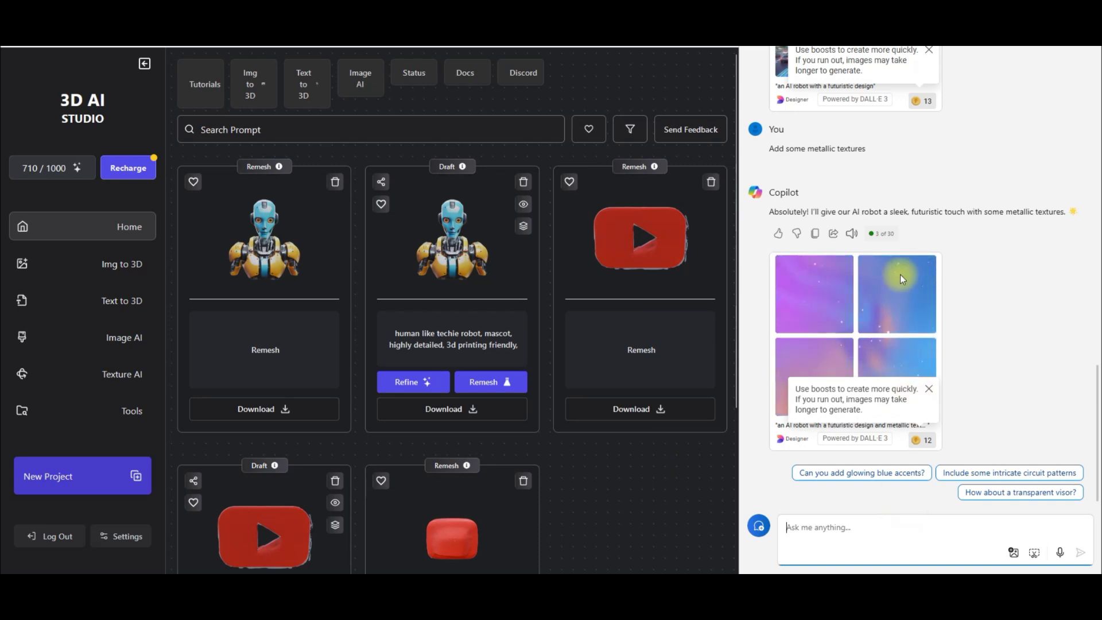
click(930, 386)
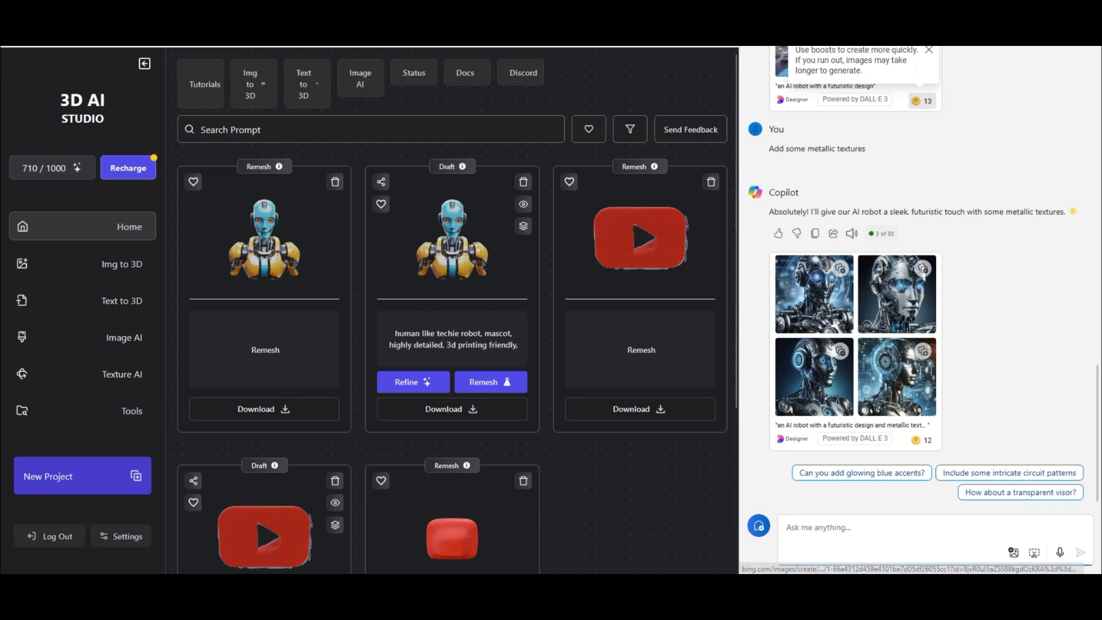
click(786, 527)
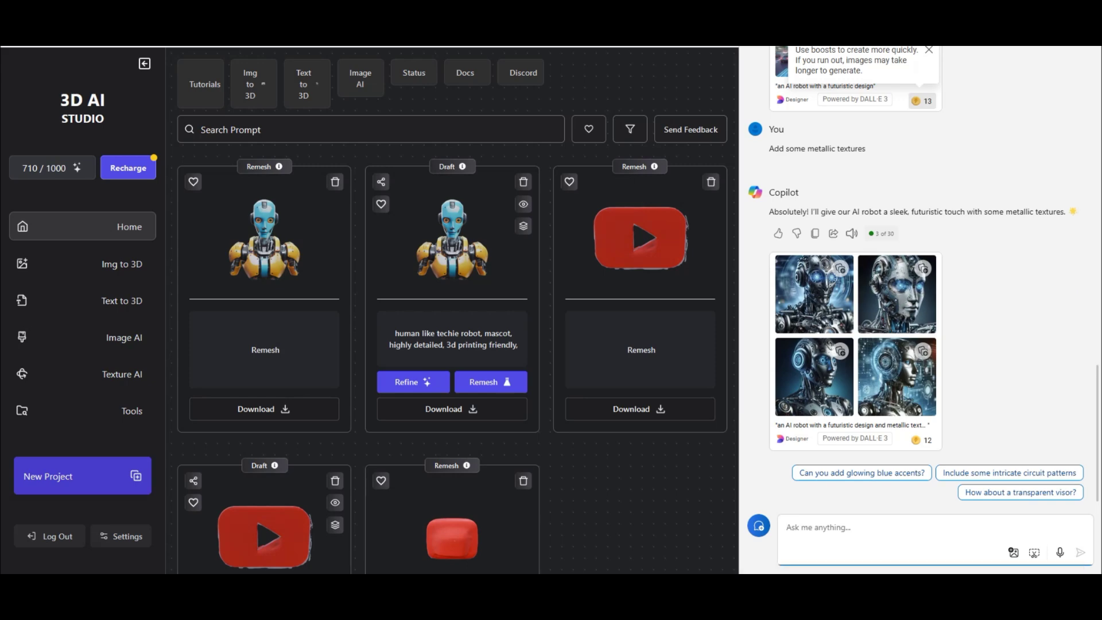
click(897, 294)
Step: Enlarge the metallic robot portrait in Designer and download it
drag(516, 52, 734, 47)
click(662, 104)
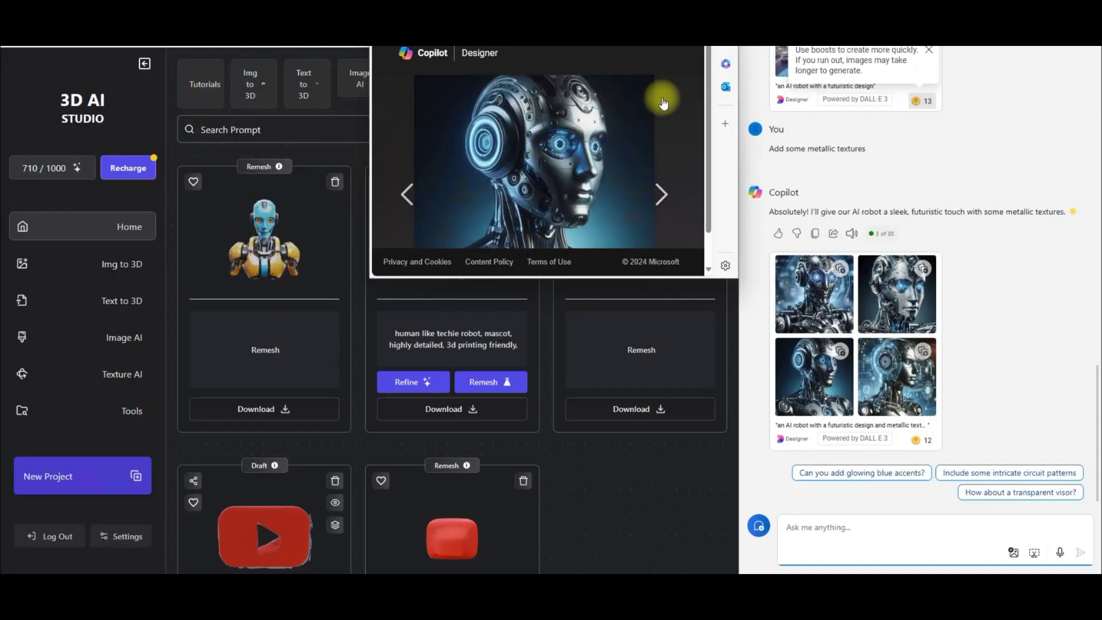
key(super+Up)
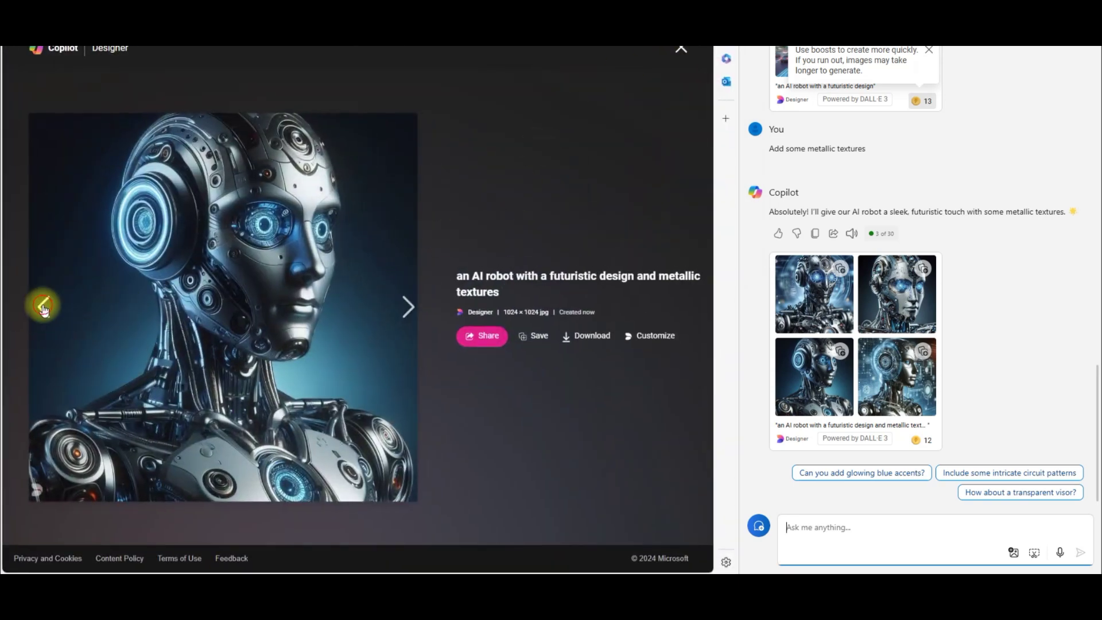
click(591, 336)
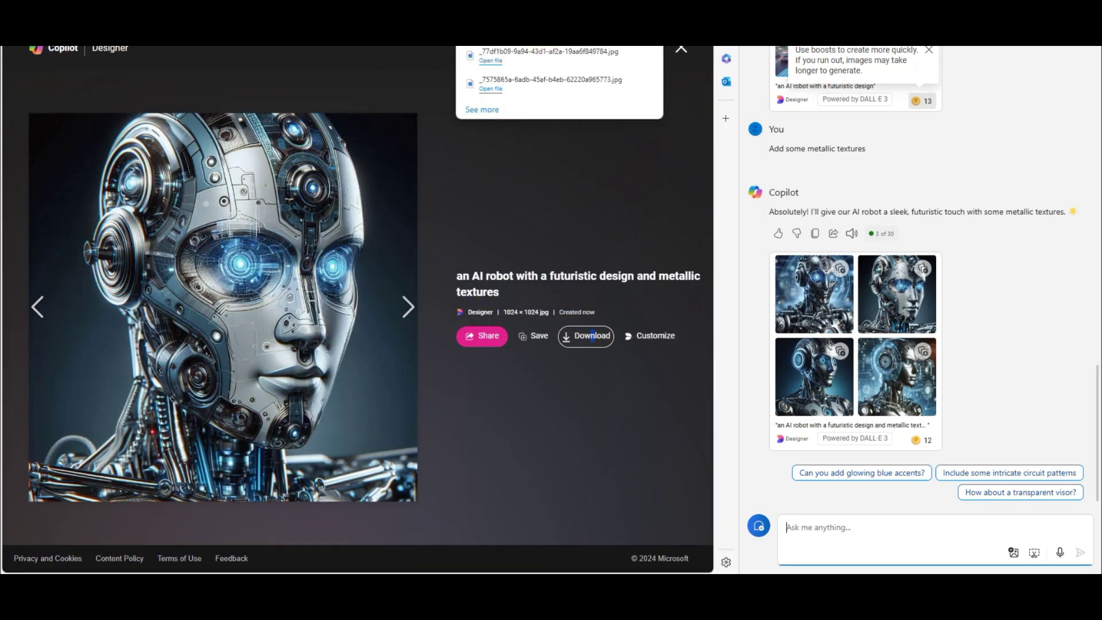
Step: Check the downloaded jpg in the Downloads folder, then close the windows
click(614, 57)
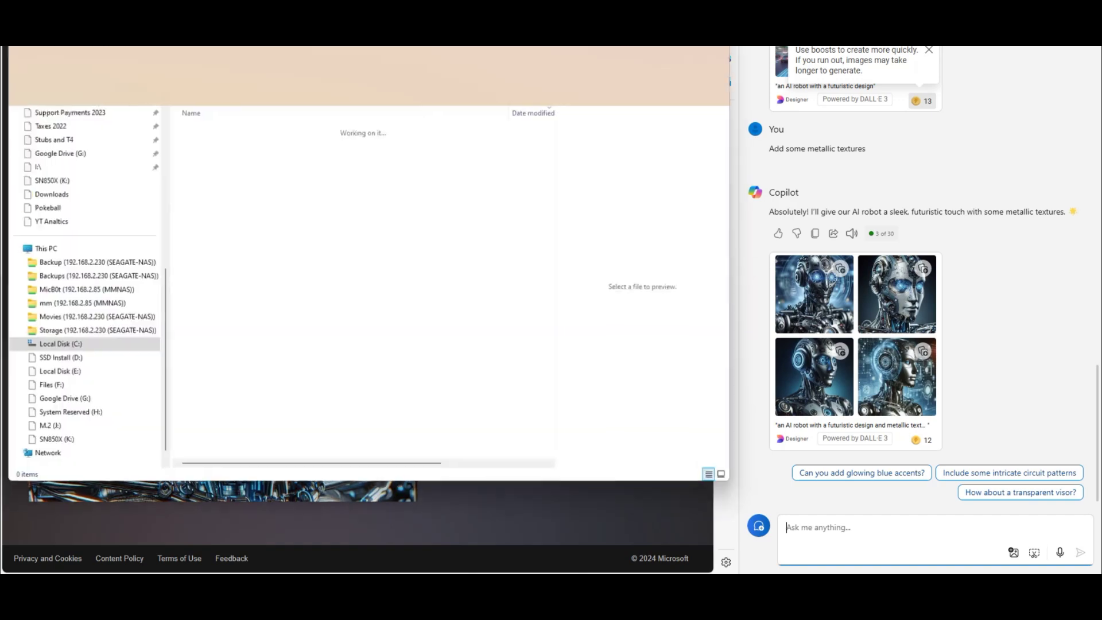
key(alt+F4)
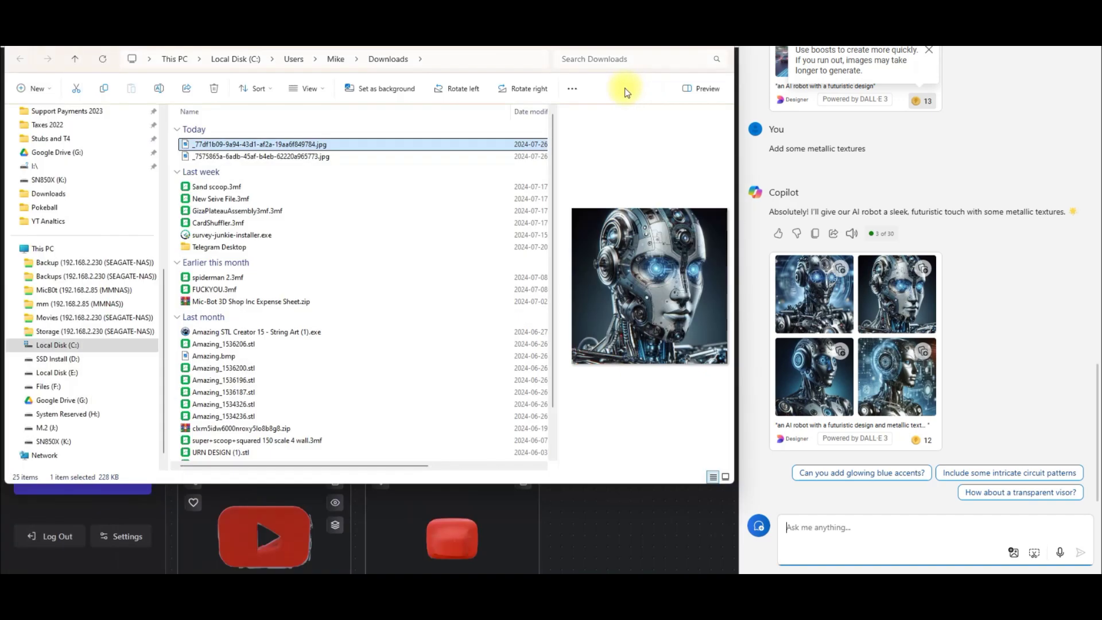
key(alt+F4)
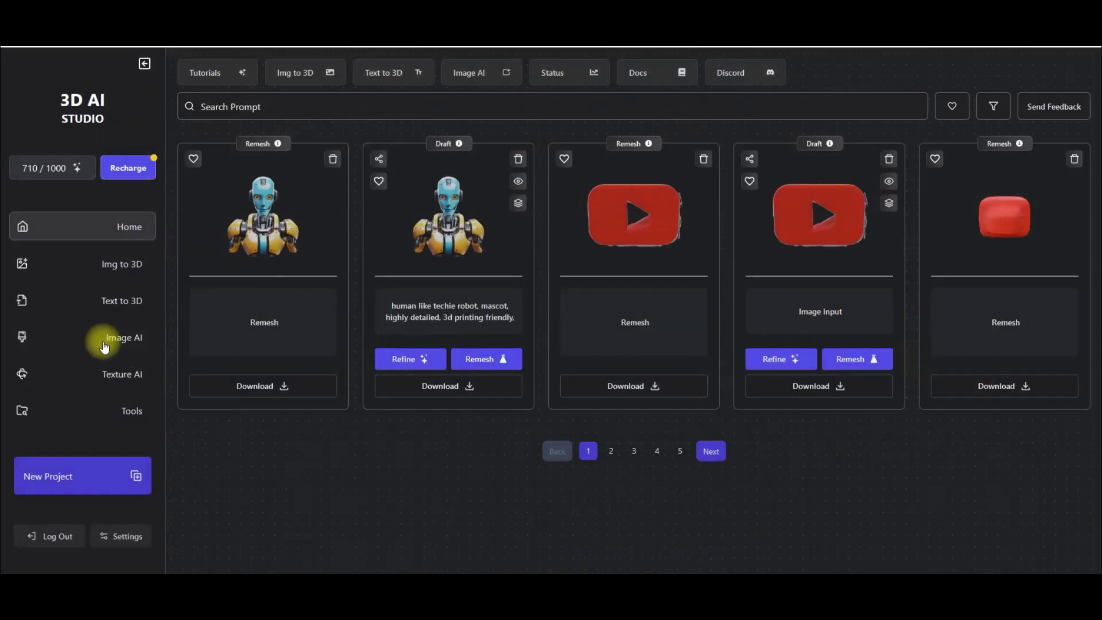
Step: Explore Texture AI's example Pikachu model and texture prompt, then view the Tools overview
click(119, 372)
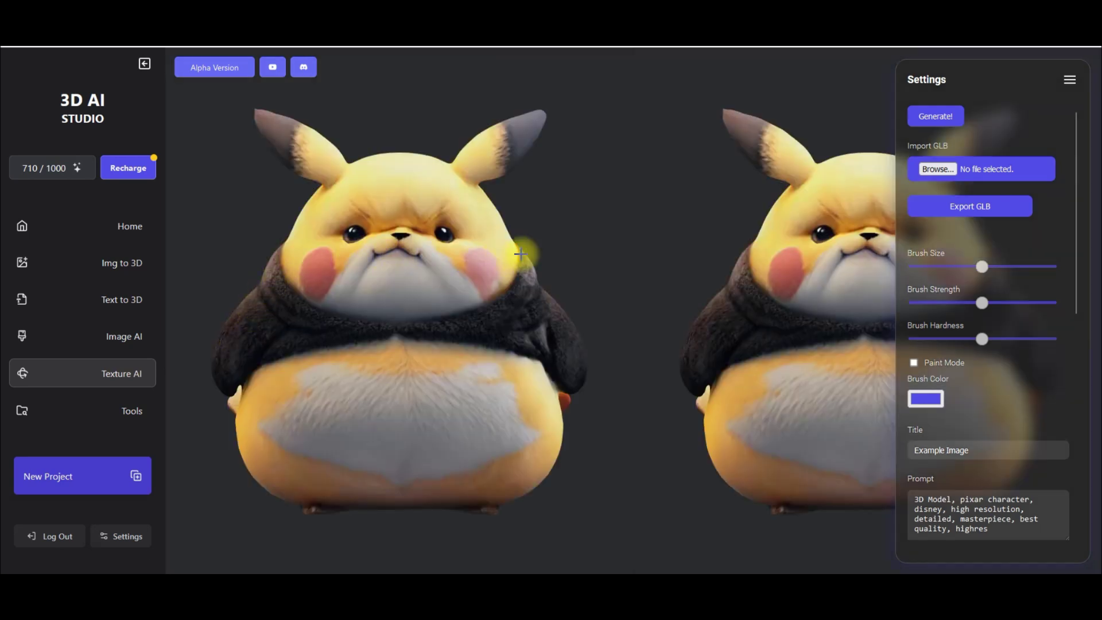
scroll(465, 274, down, 2)
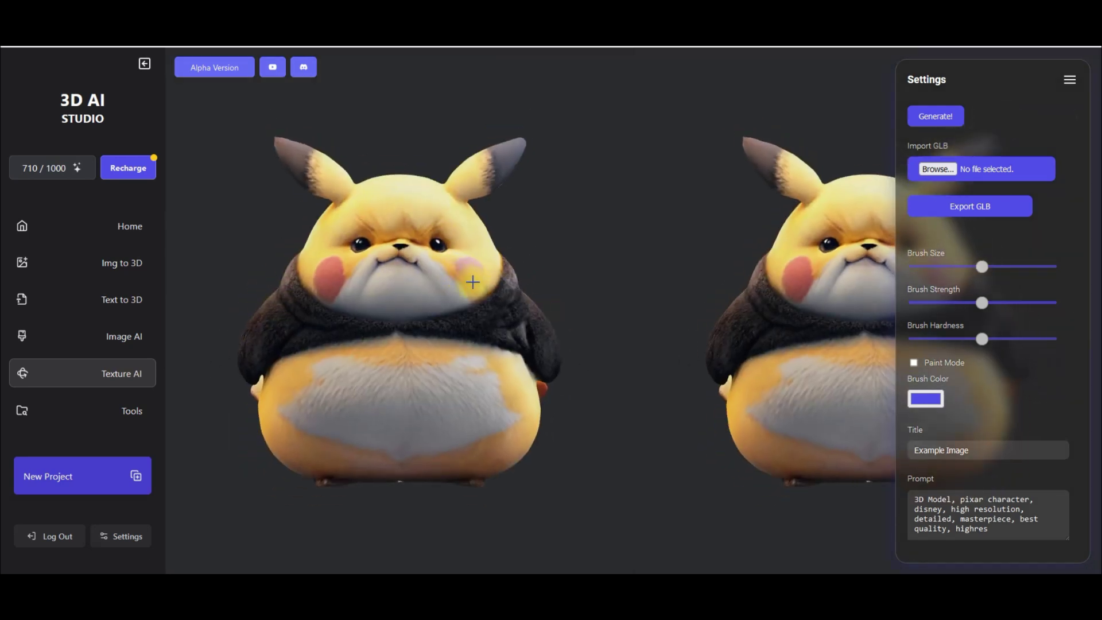
scroll(472, 281, down, 1)
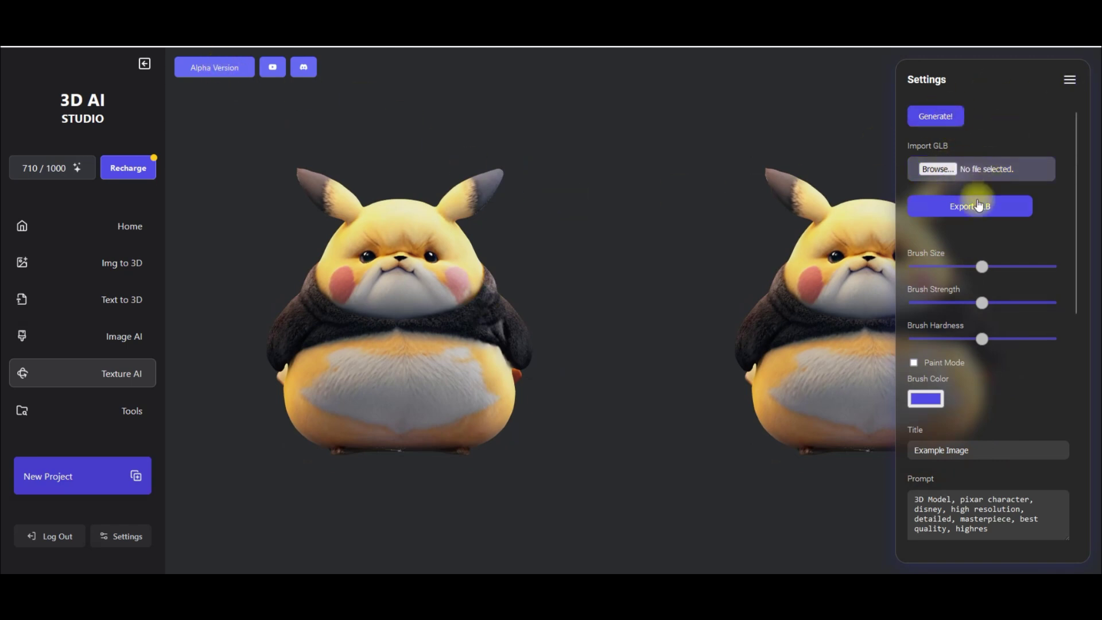
scroll(948, 377, down, 3)
click(951, 381)
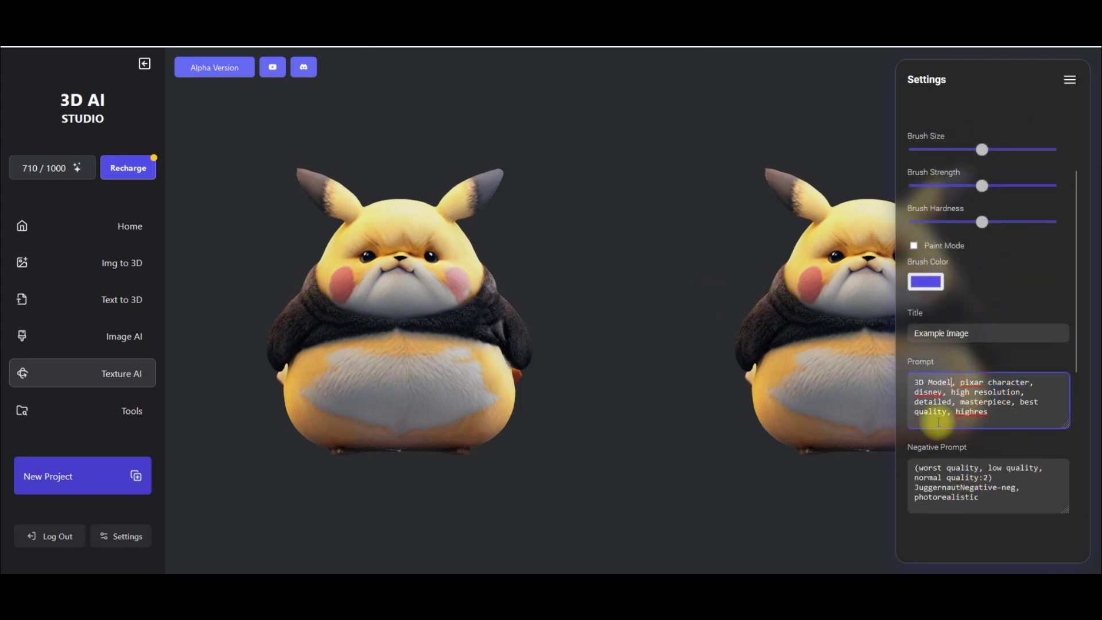
click(112, 410)
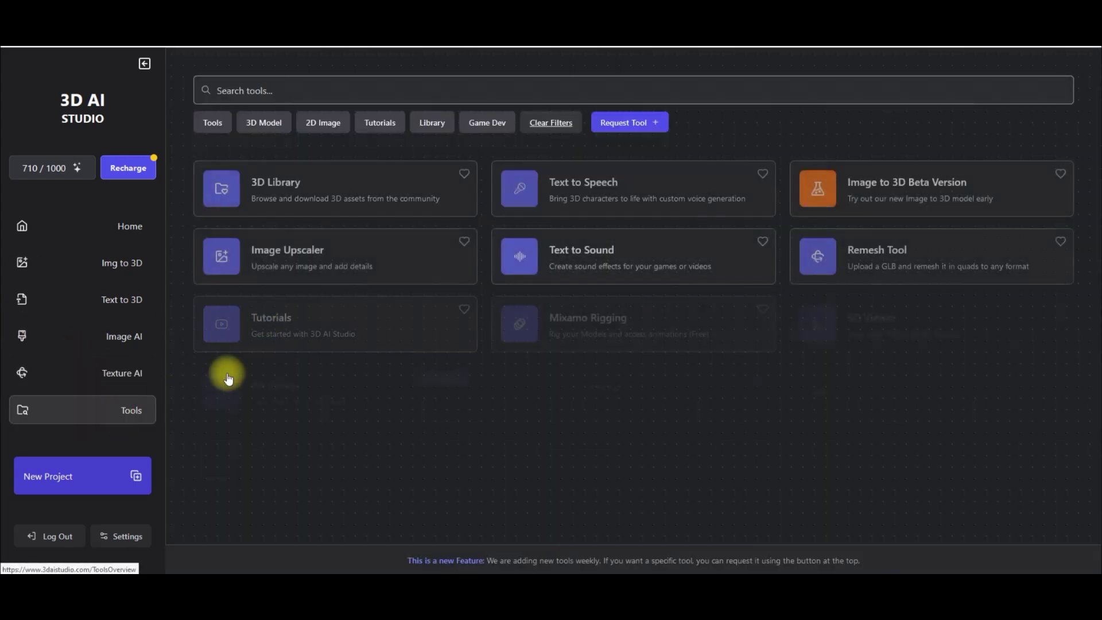
Step: Swap in the second robot JPG in Image to 3D beta, then go to iLoveIMG's Resize PNG page
click(832, 201)
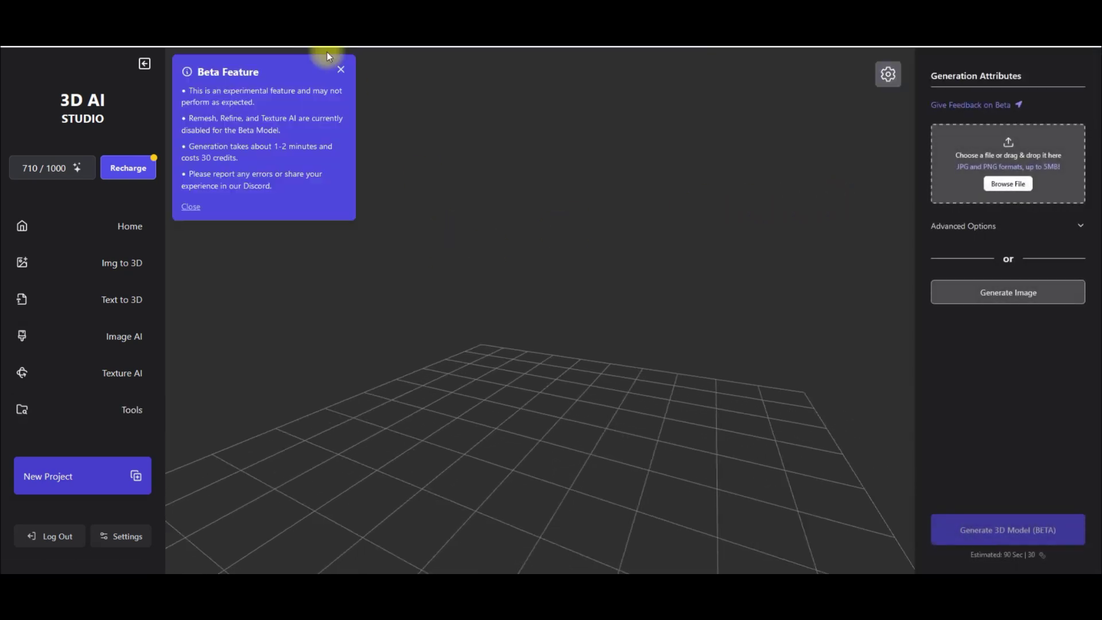
click(341, 70)
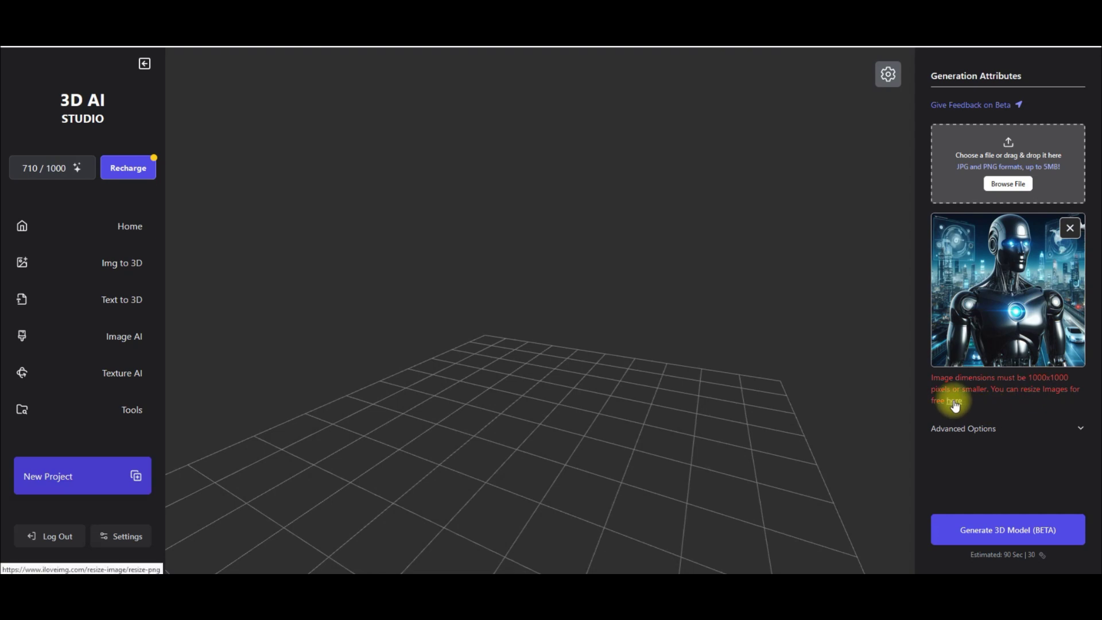
click(1070, 228)
click(1007, 181)
double_click(246, 109)
click(989, 394)
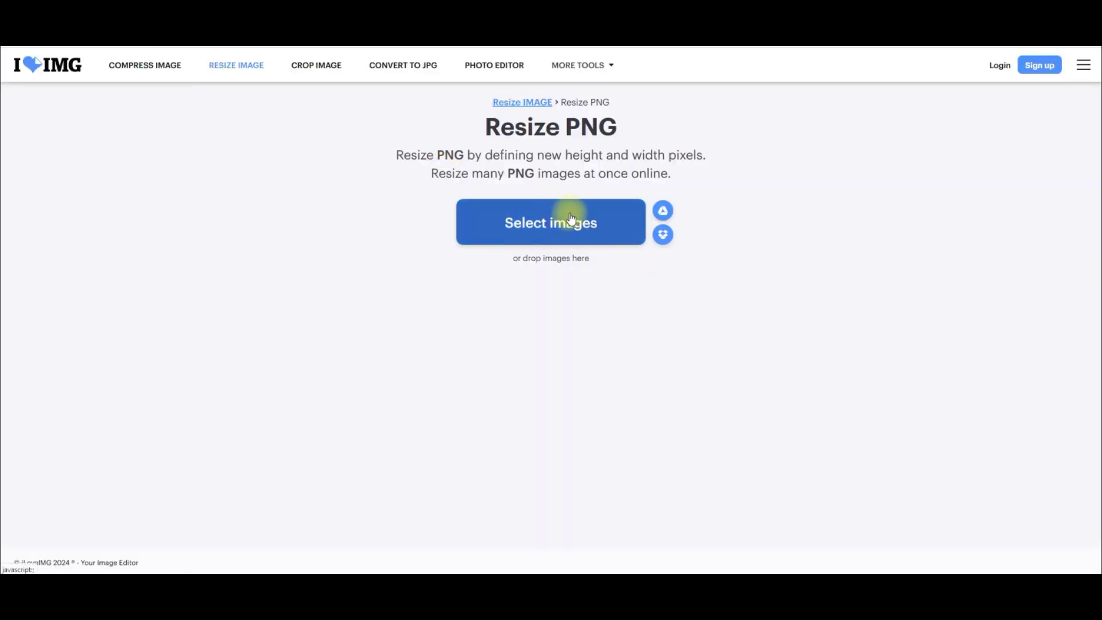
Step: Resize the robot image in iLoveIMG to fit the 1000x1000 limit and download it
click(568, 216)
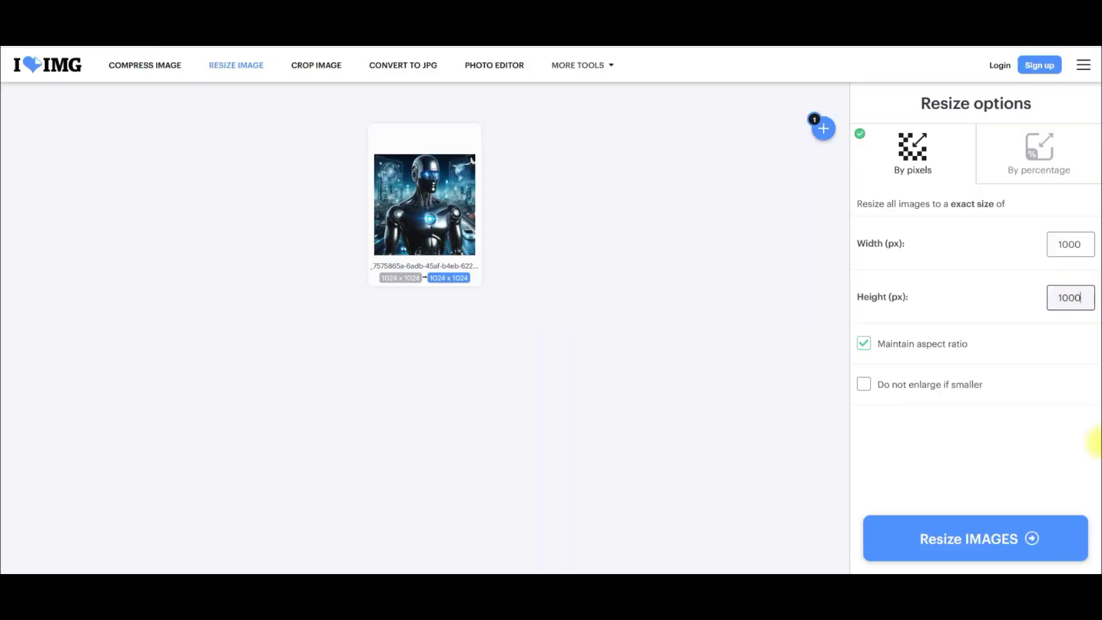
click(964, 544)
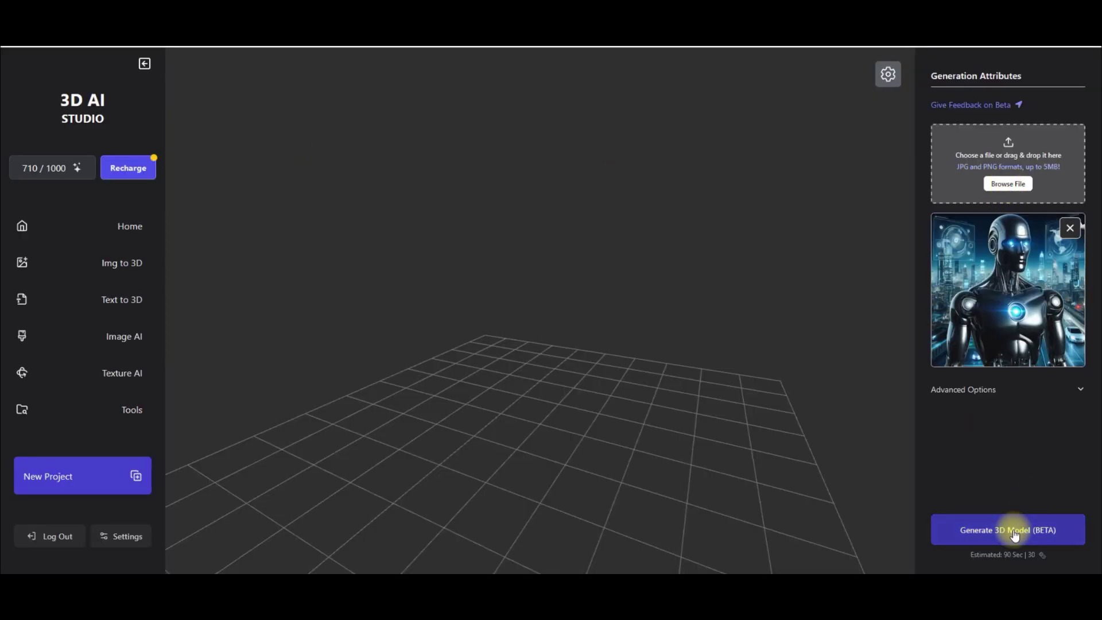
click(1008, 529)
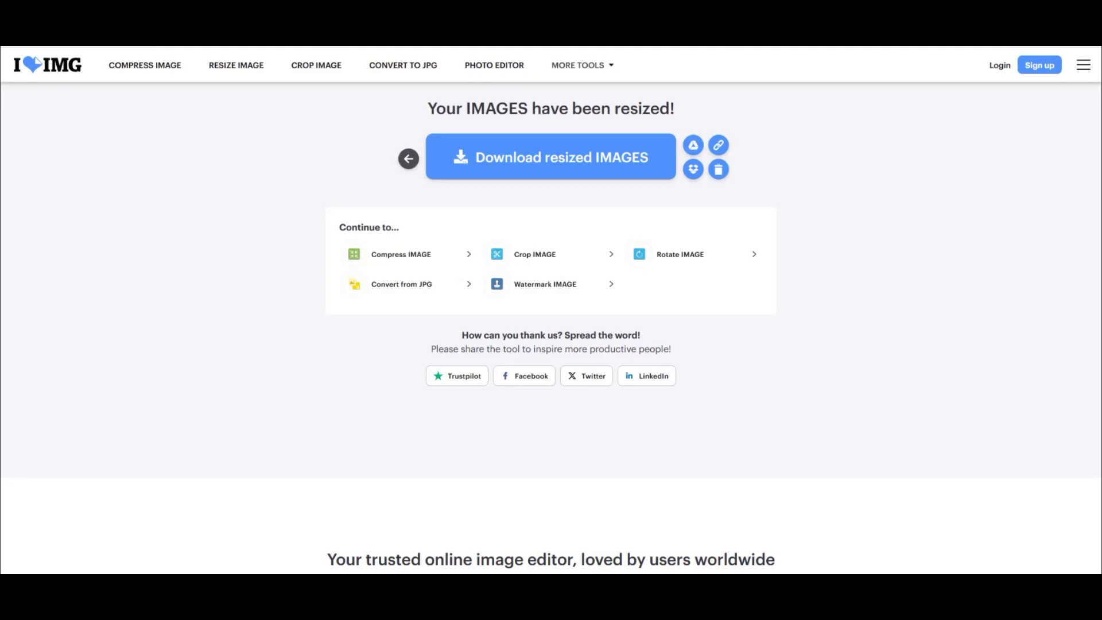
click(600, 160)
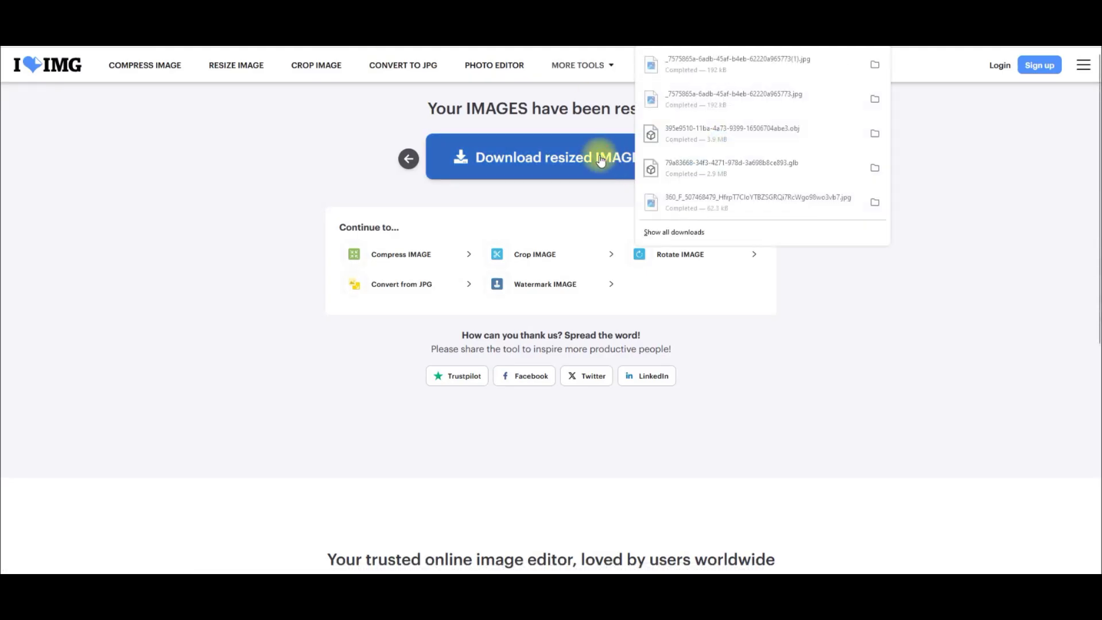
click(404, 157)
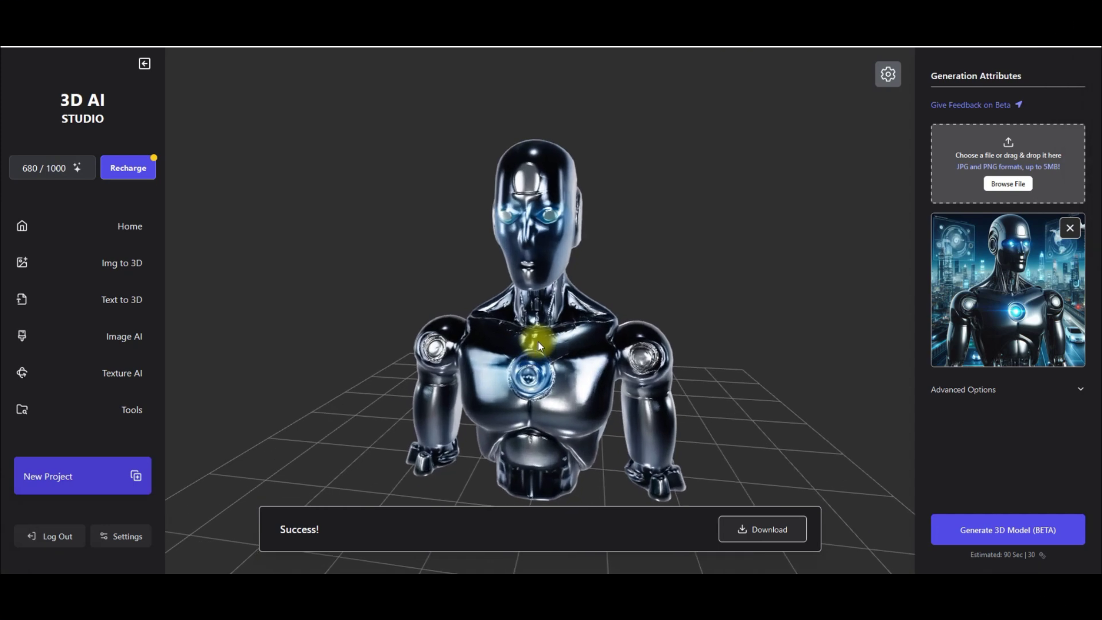
Step: Download the generated glossy black robot bust model, then return to the Tools overview
drag(538, 342, 459, 317)
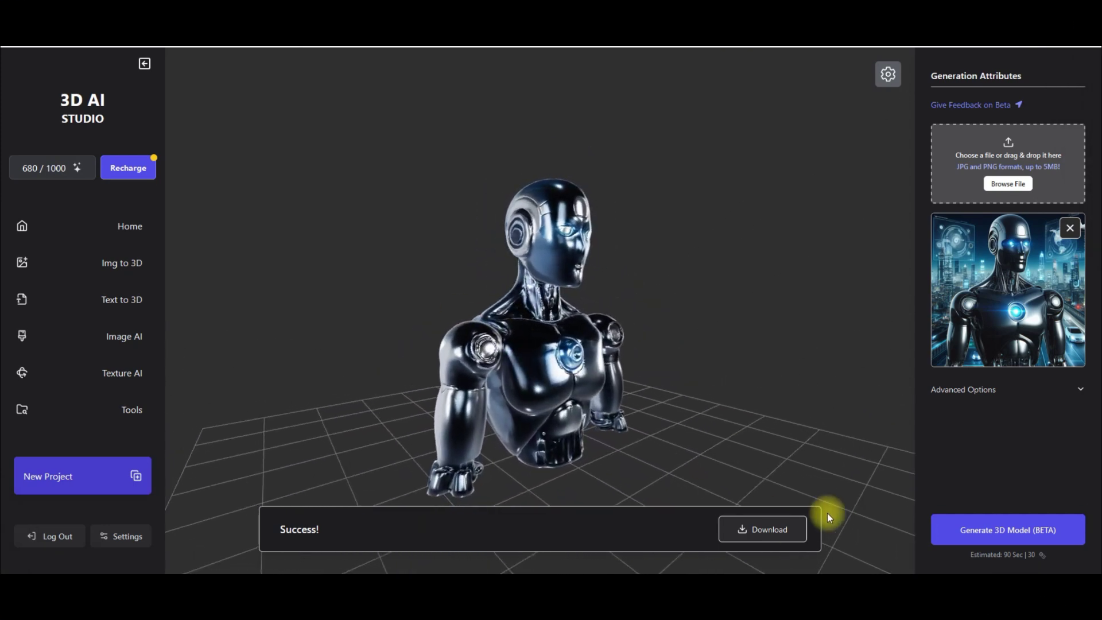
click(746, 528)
click(720, 391)
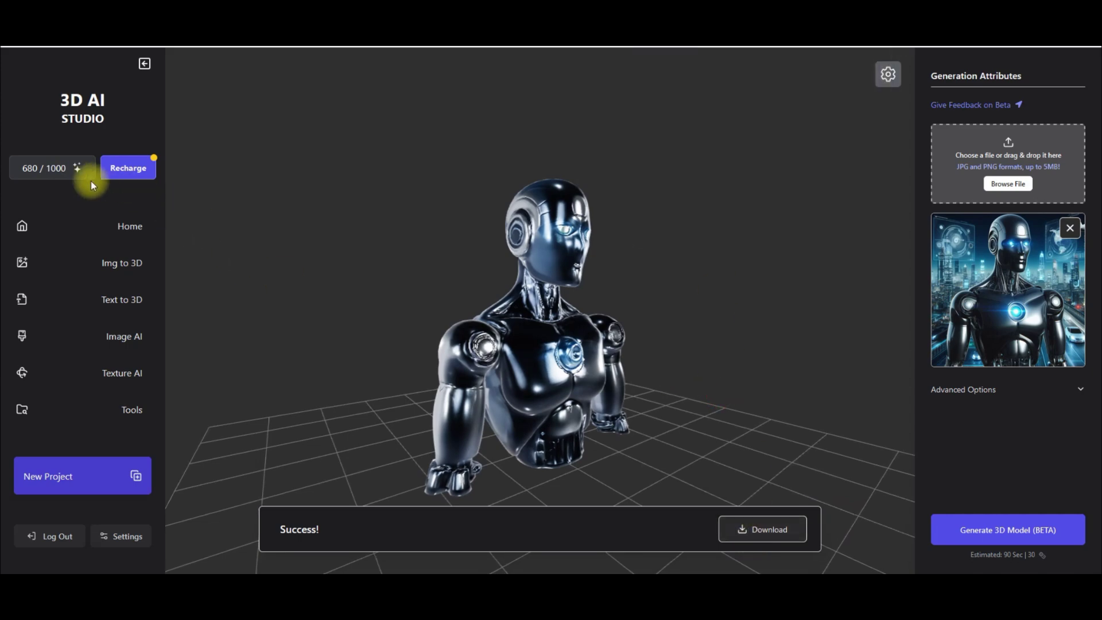
click(93, 411)
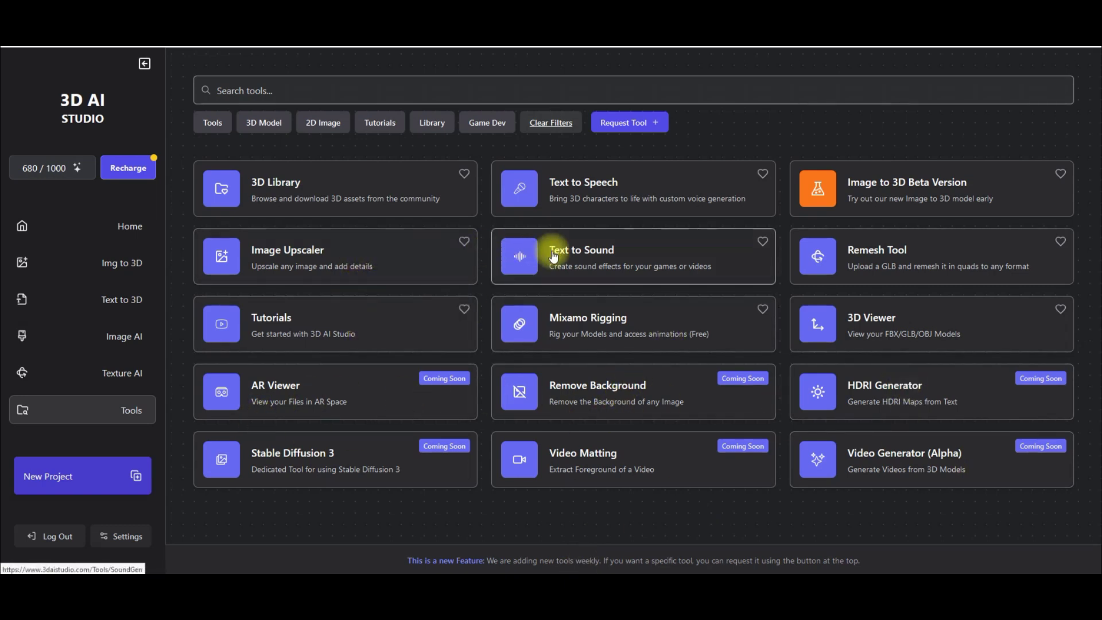
Step: Start Image to 3D beta and view the downloaded model(1).glb file
click(951, 202)
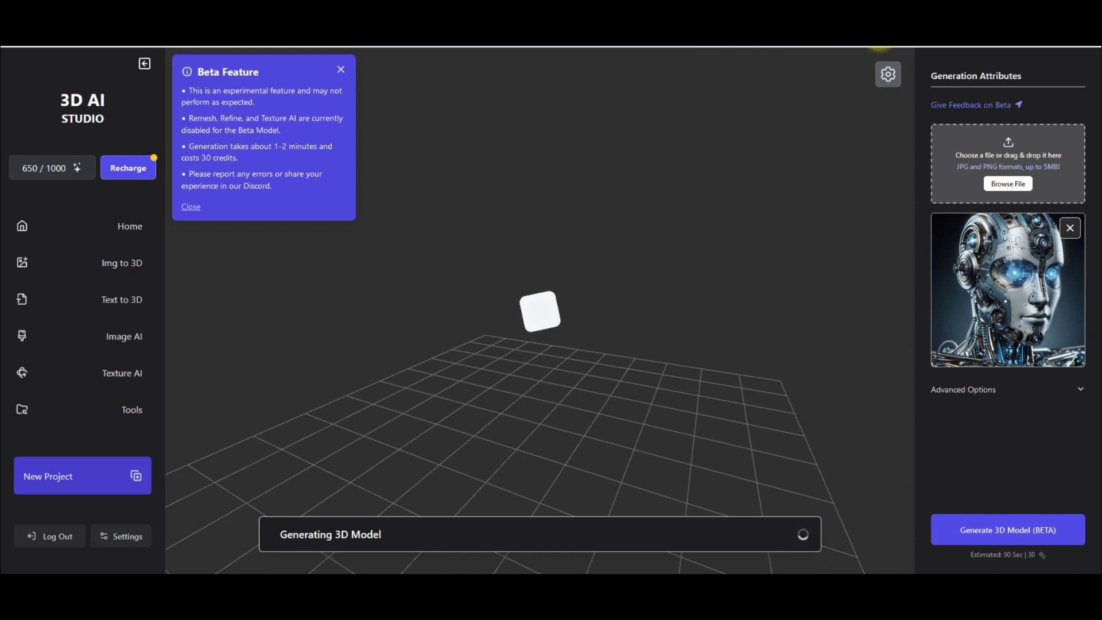
click(879, 46)
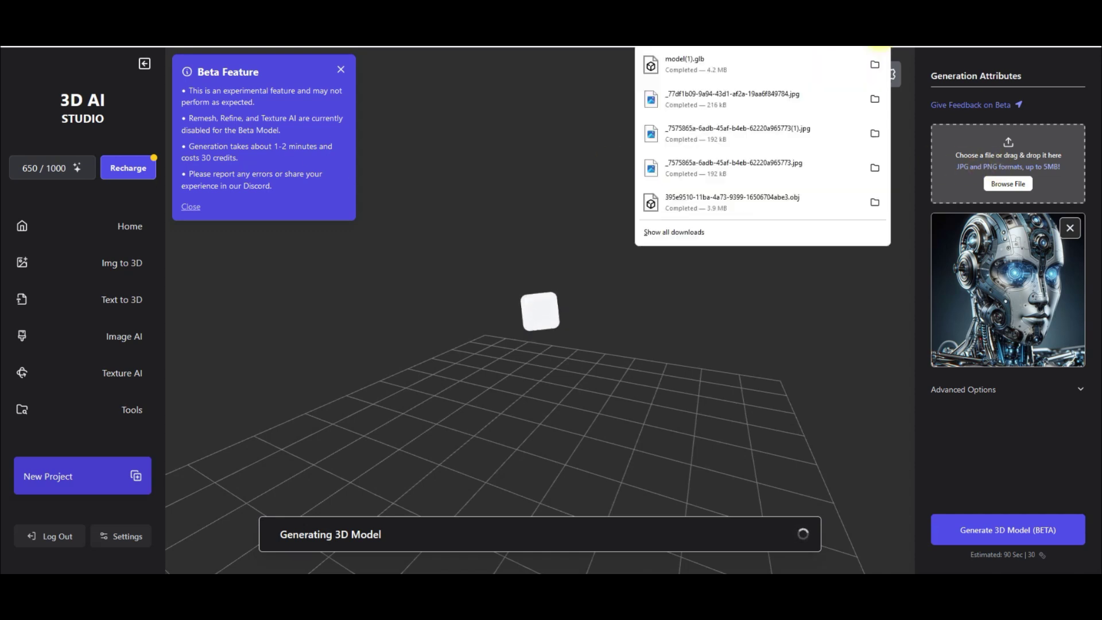
click(748, 67)
drag(22, 167, 83, 167)
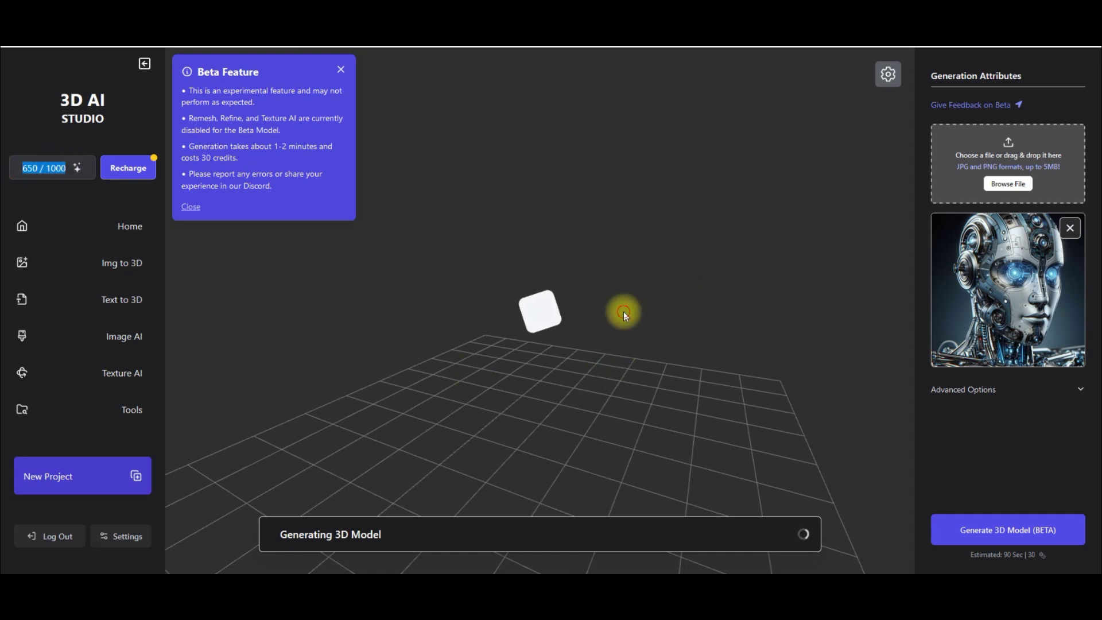
Step: Generate the chrome robot head and turn it to a three-quarter front view
click(340, 71)
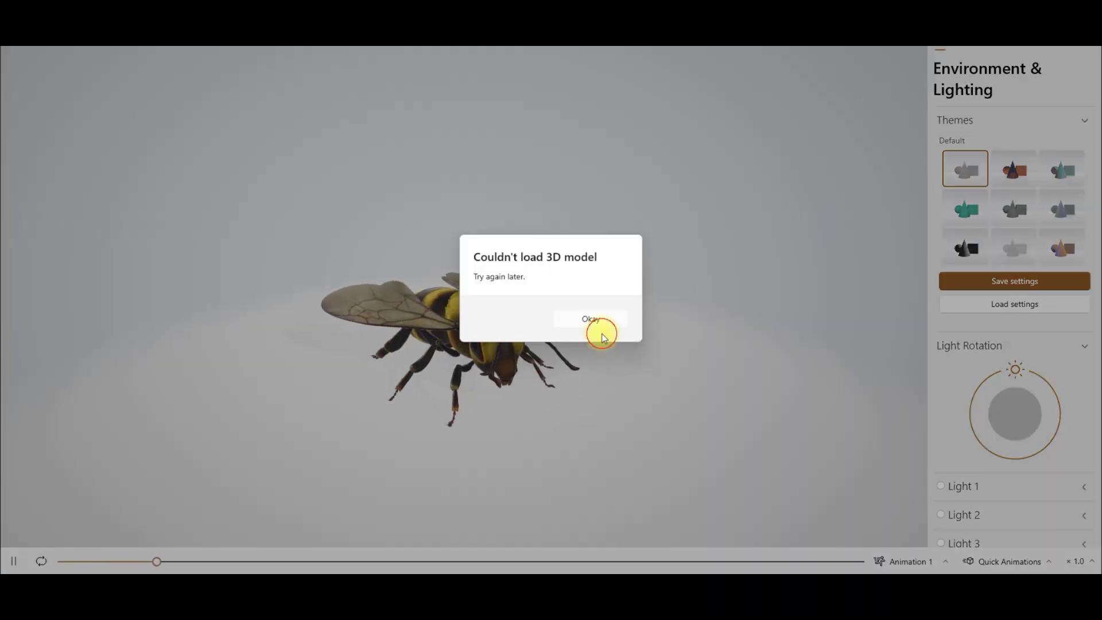
click(602, 334)
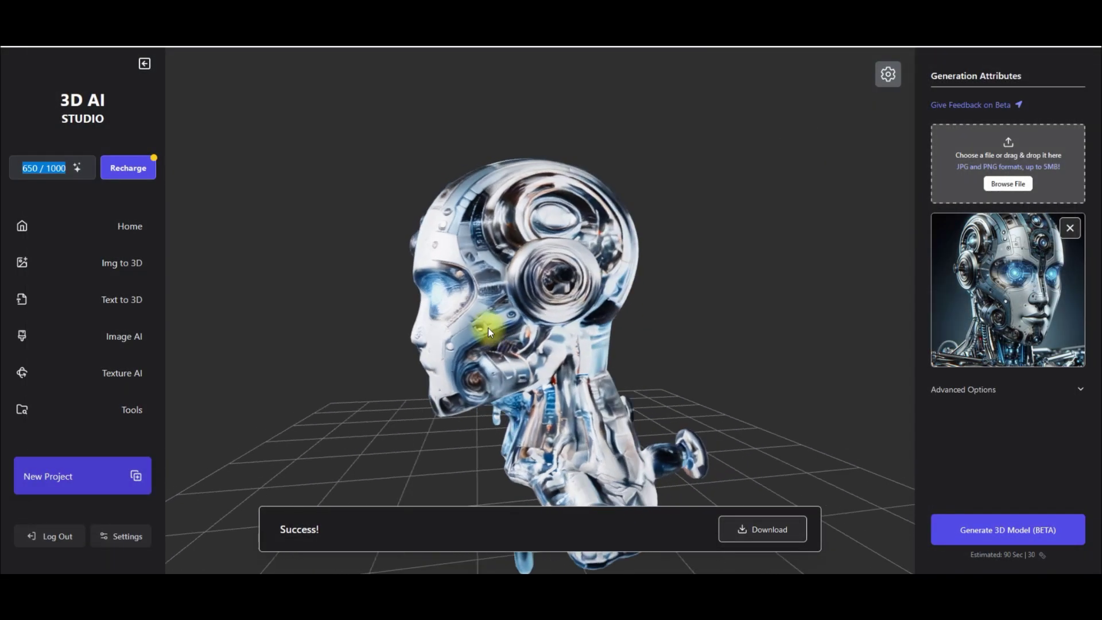
drag(487, 328, 225, 335)
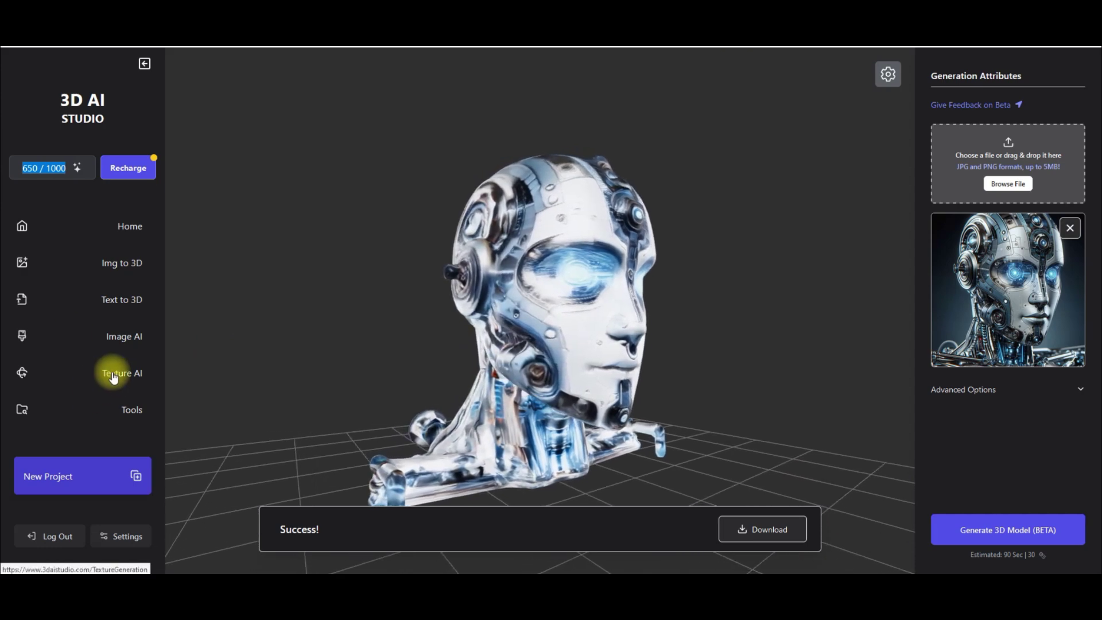
Step: Import model(2).glb into the Texture AI workspace
click(113, 376)
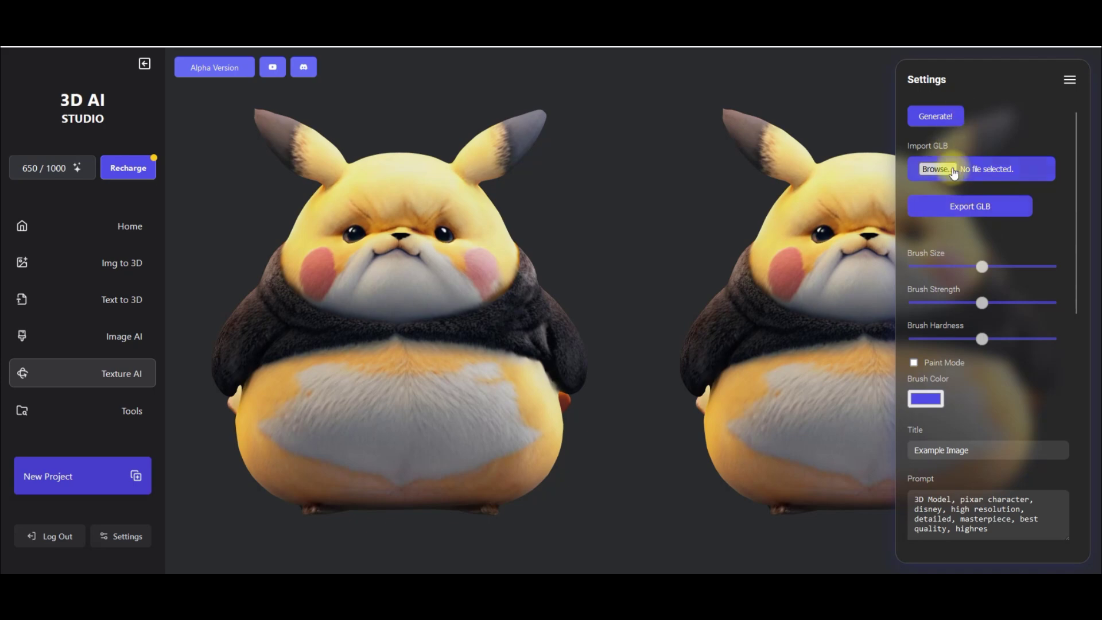
click(955, 170)
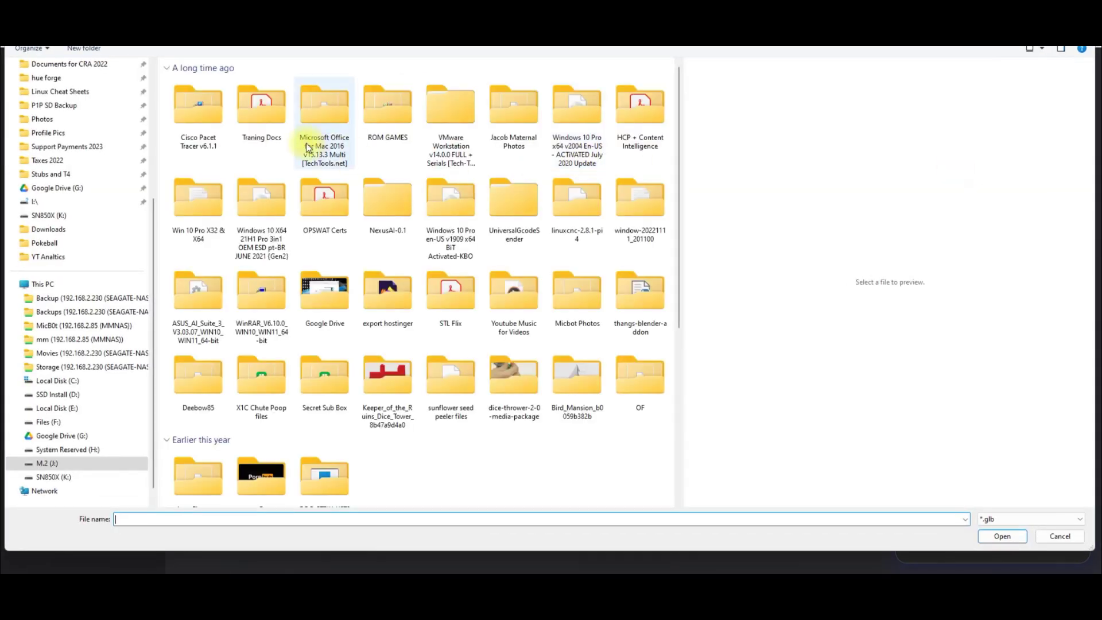
click(325, 453)
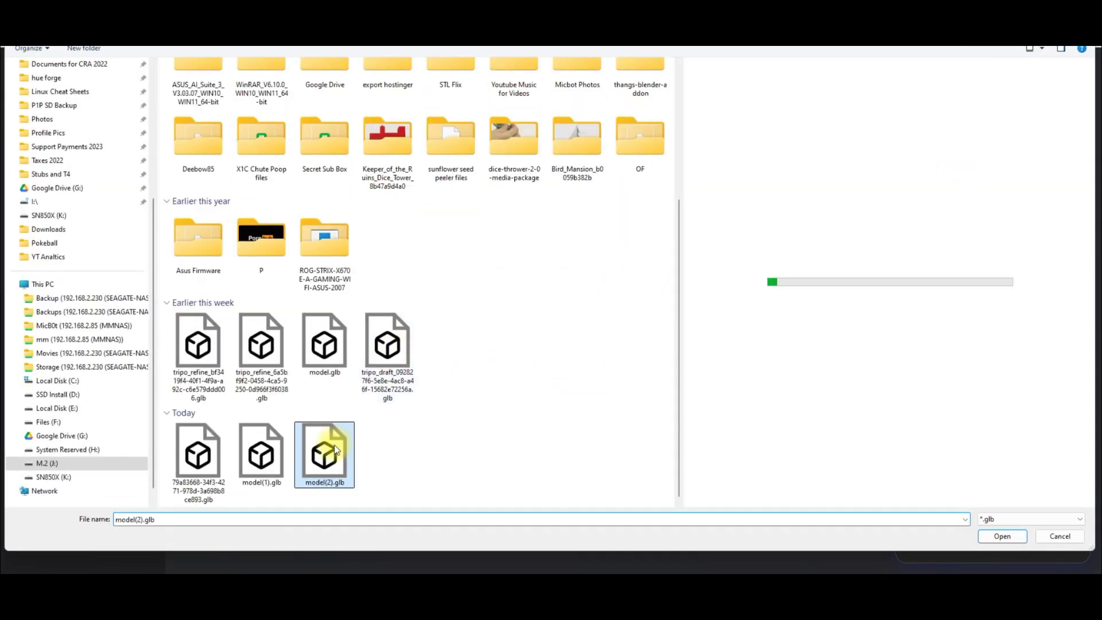
double_click(324, 453)
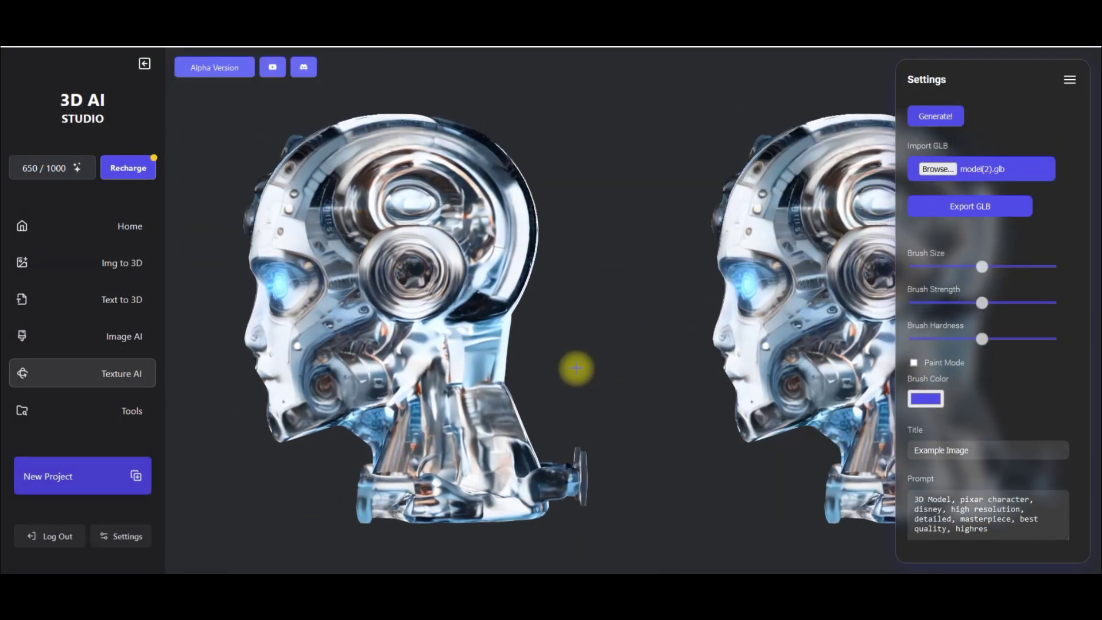
drag(578, 356, 554, 350)
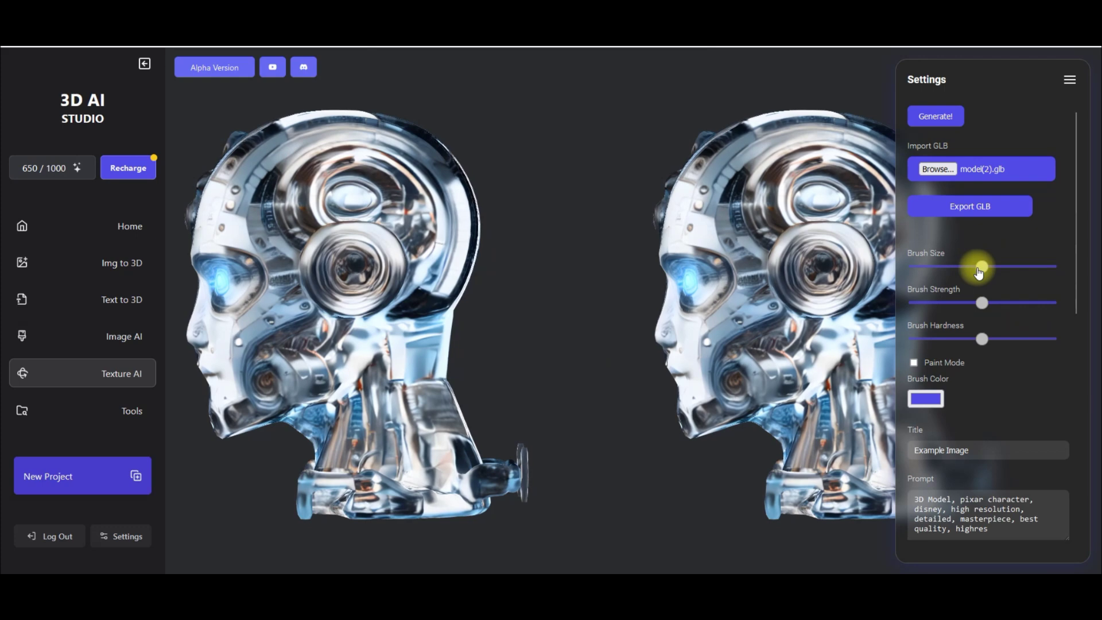
Step: Enable Paint Mode and brush red strokes onto the left robot head
click(912, 362)
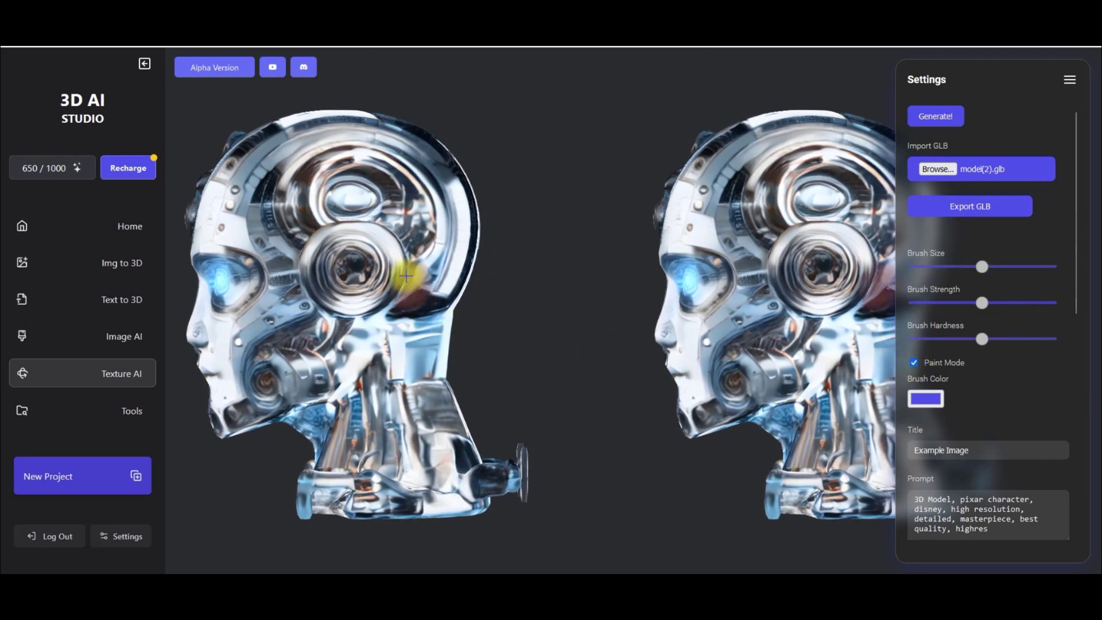
mouse_move(406, 266)
mouse_down()
mouse_move(361, 255)
mouse_move(363, 324)
mouse_move(362, 241)
mouse_move(436, 395)
mouse_up()
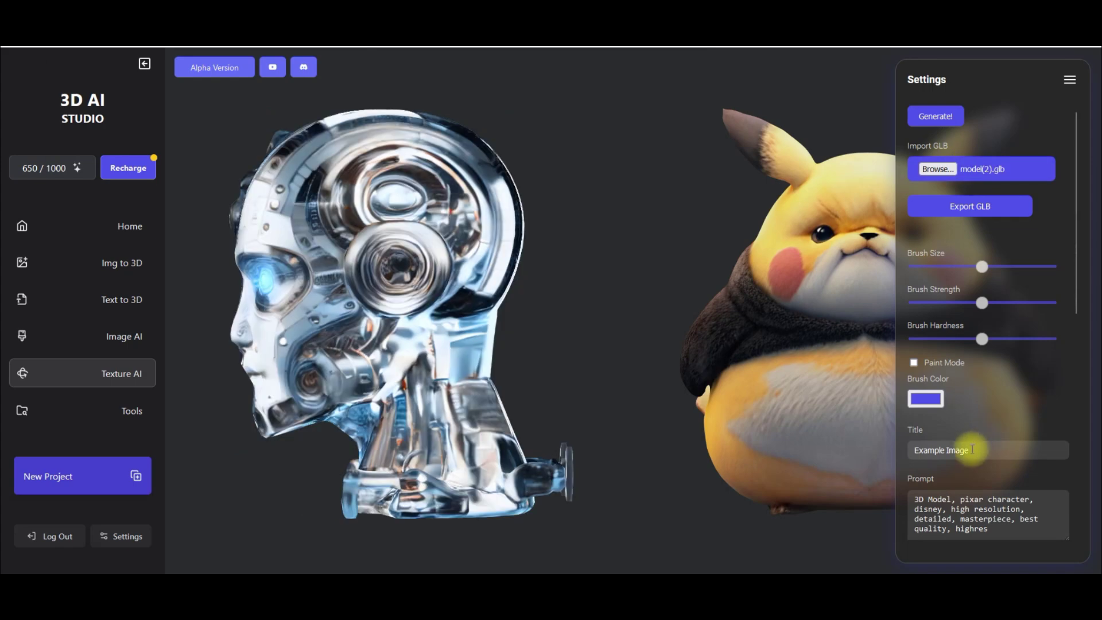
scroll(971, 449, down, 4)
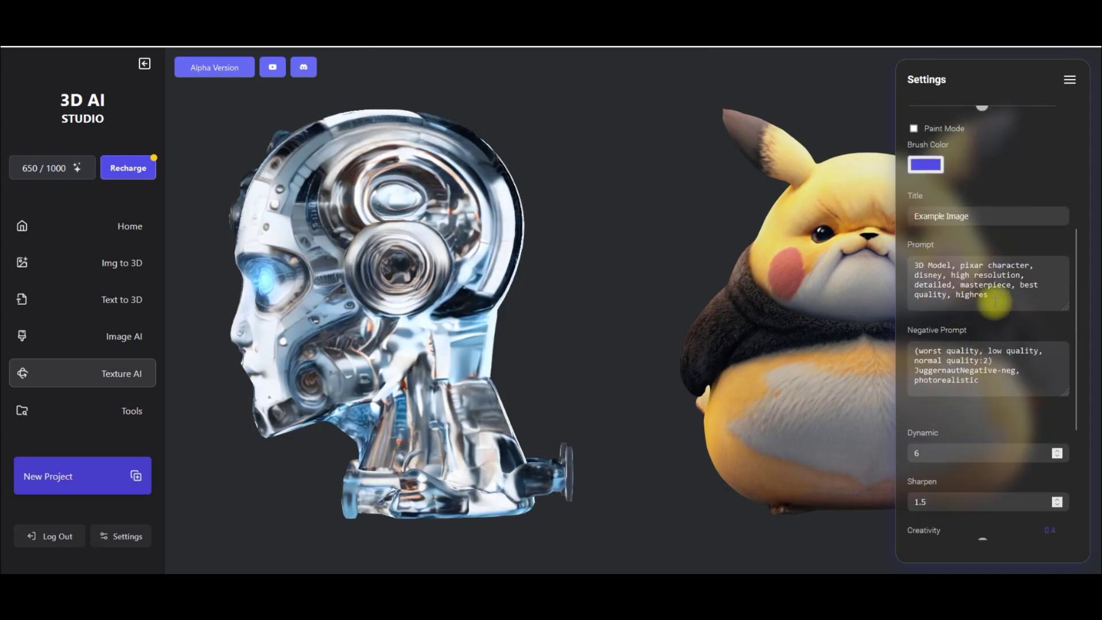
Step: Replace 'pixar character, disney,' in the texture prompt with 'enhance features,'
drag(999, 300, 959, 265)
click(1007, 265)
key(BackSpace)
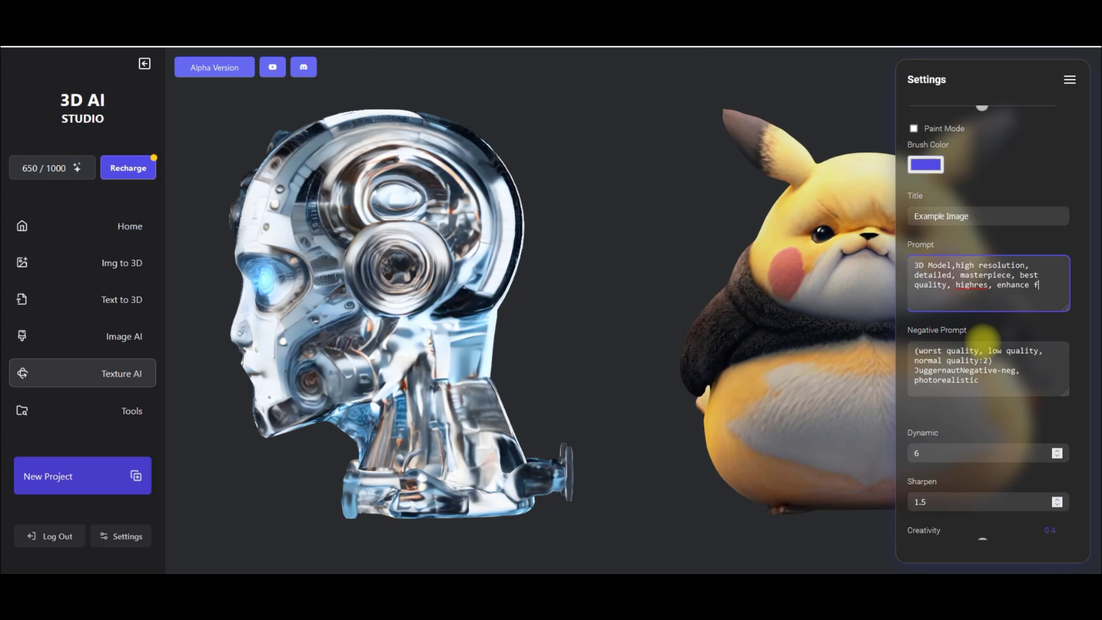
text(uyres,)
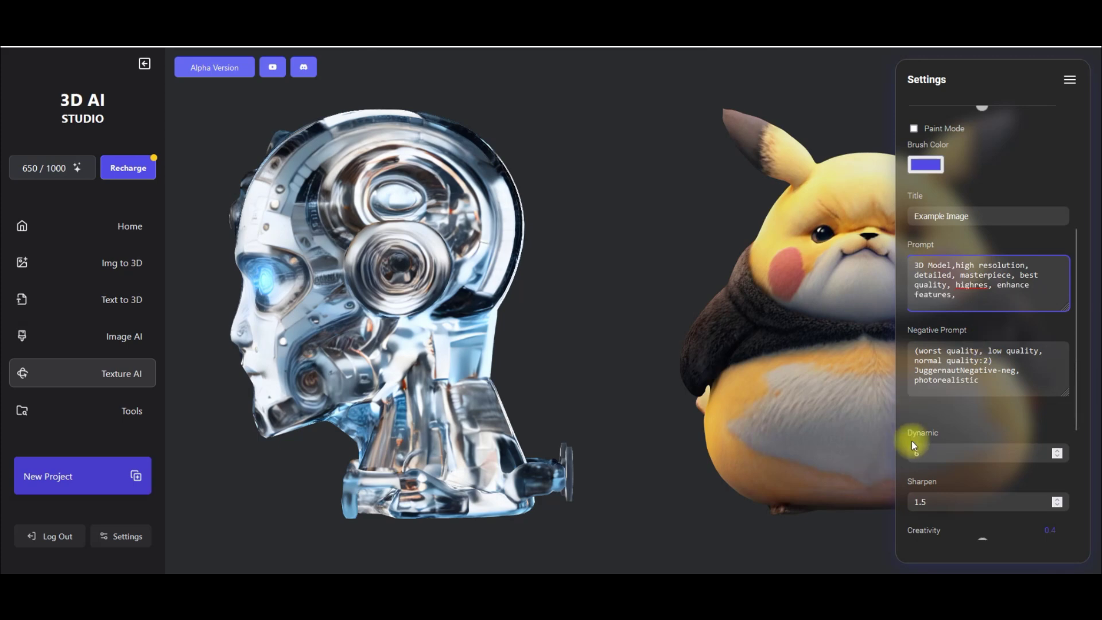
Step: Raise the Creativity slider from 0.4 to its maximum of 1
scroll(976, 425, down, 4)
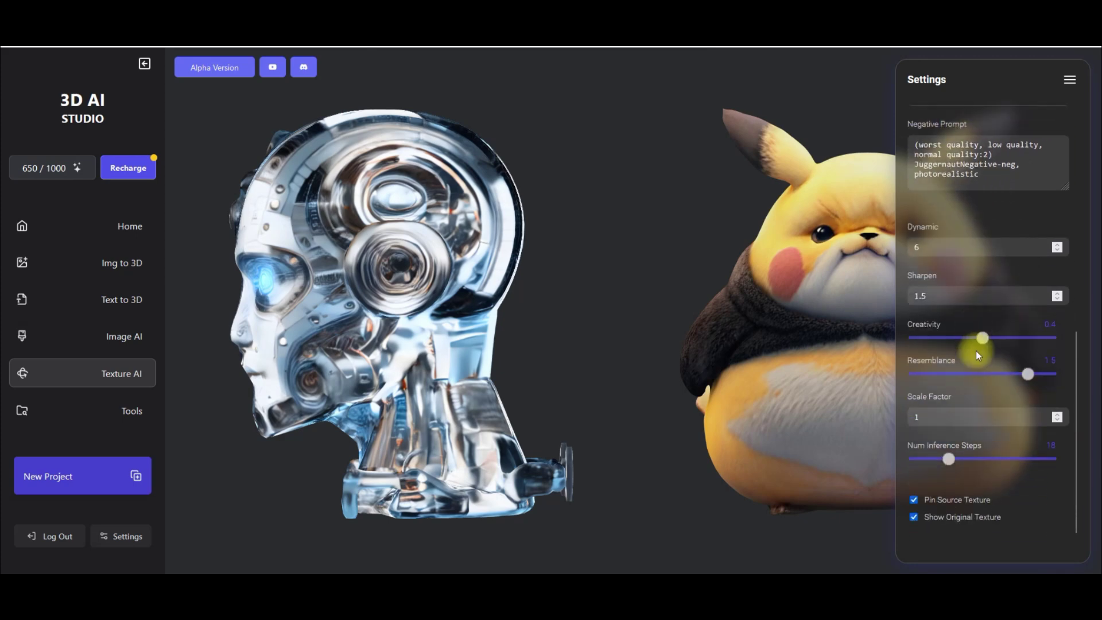
drag(984, 338, 1060, 337)
drag(1028, 374, 1030, 376)
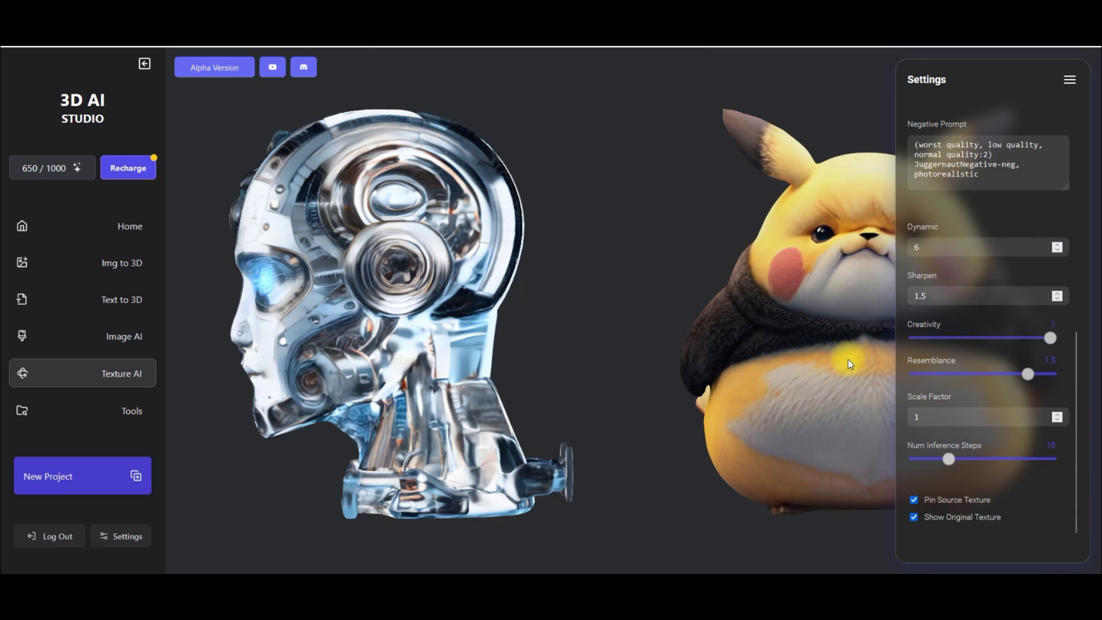
scroll(970, 437, up, 5)
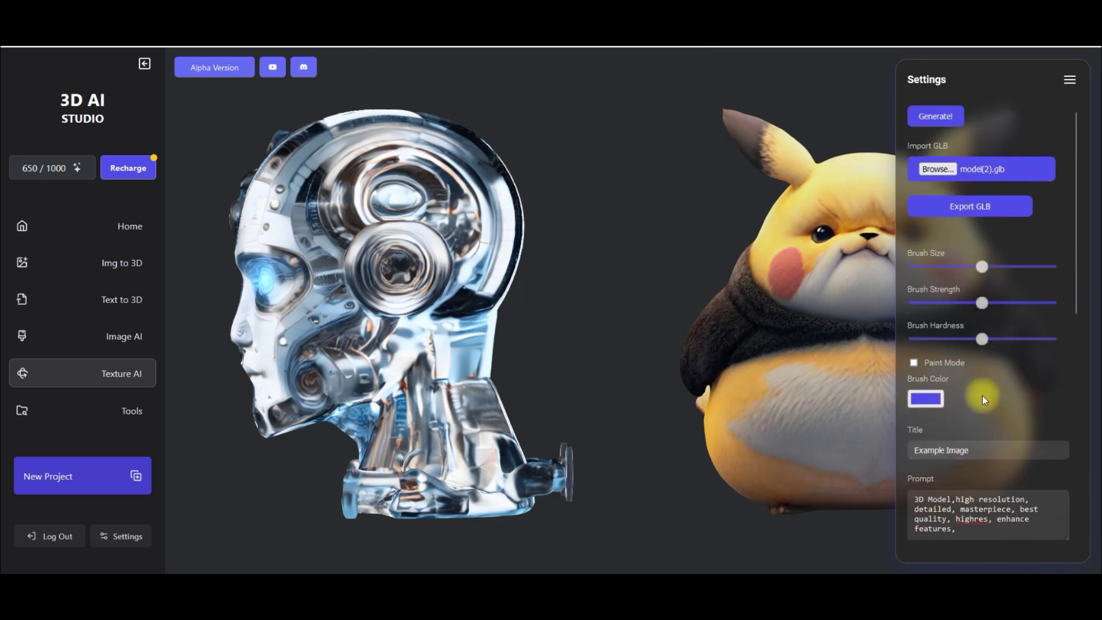
Step: Generate the silver mechanical-face texture and export the robot head as model(2).glb
click(935, 117)
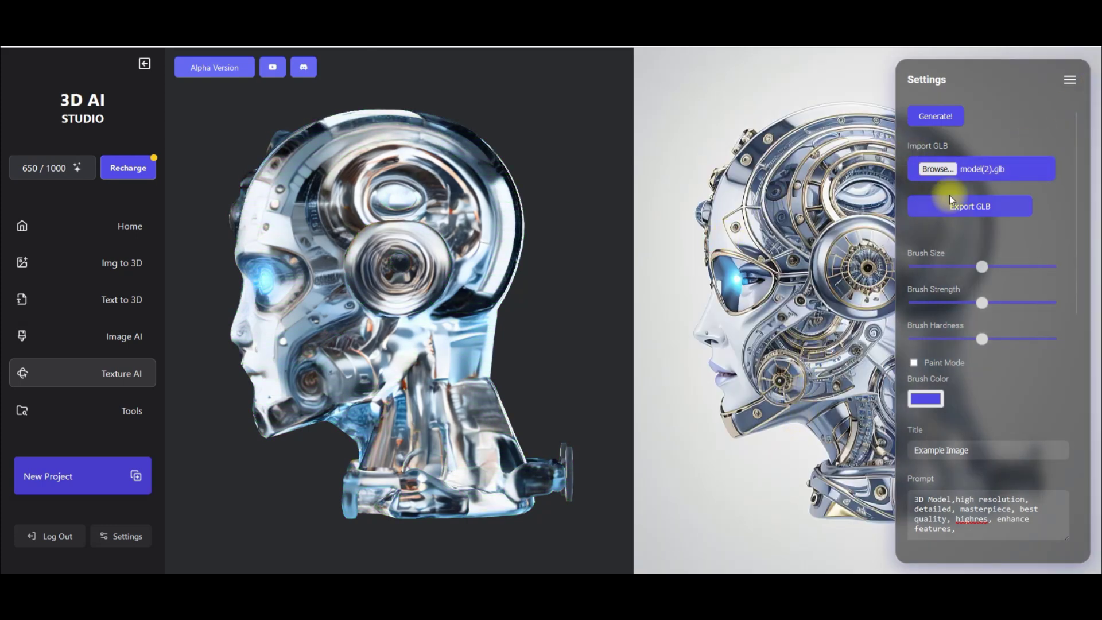
click(969, 211)
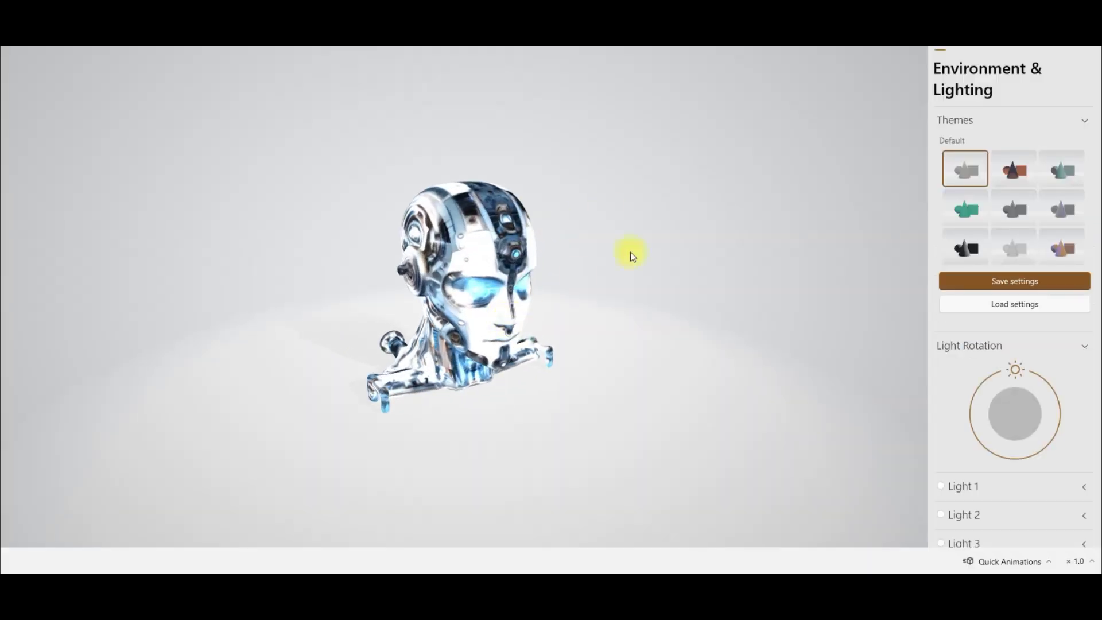
Step: Zoom and rotate the exported robot head in 3D Viewer to inspect its side
mouse_move(635, 332)
mouse_down()
mouse_move(535, 281)
mouse_move(551, 322)
mouse_move(593, 315)
mouse_move(753, 336)
mouse_move(655, 335)
mouse_up()
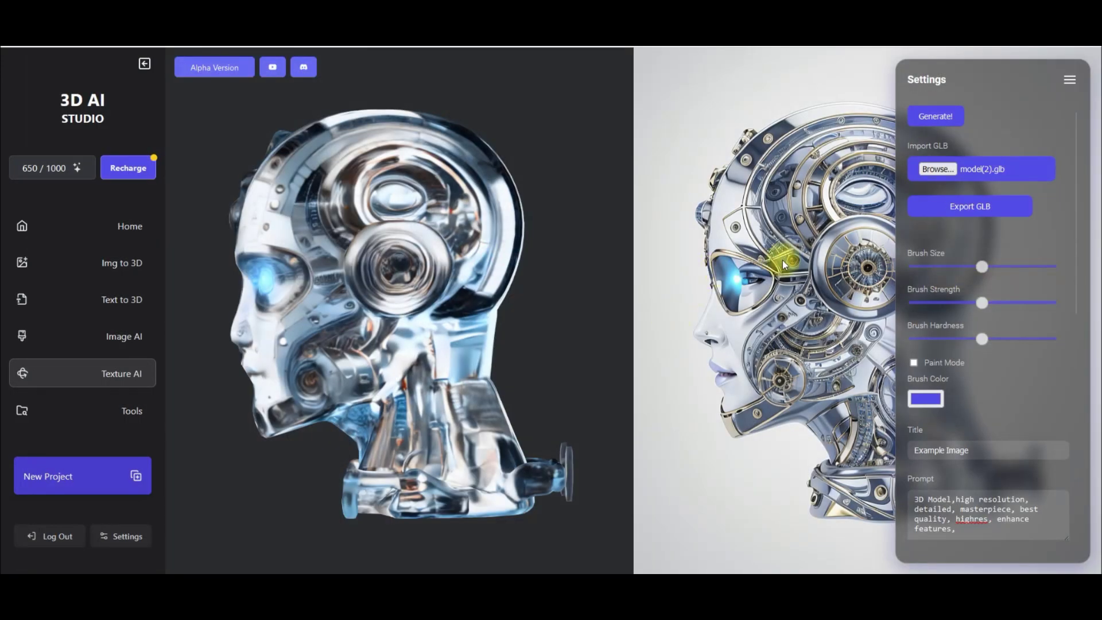
Step: Collapse the texture settings panel and go via Tools back to the Home projects list
scroll(967, 186, down, 8)
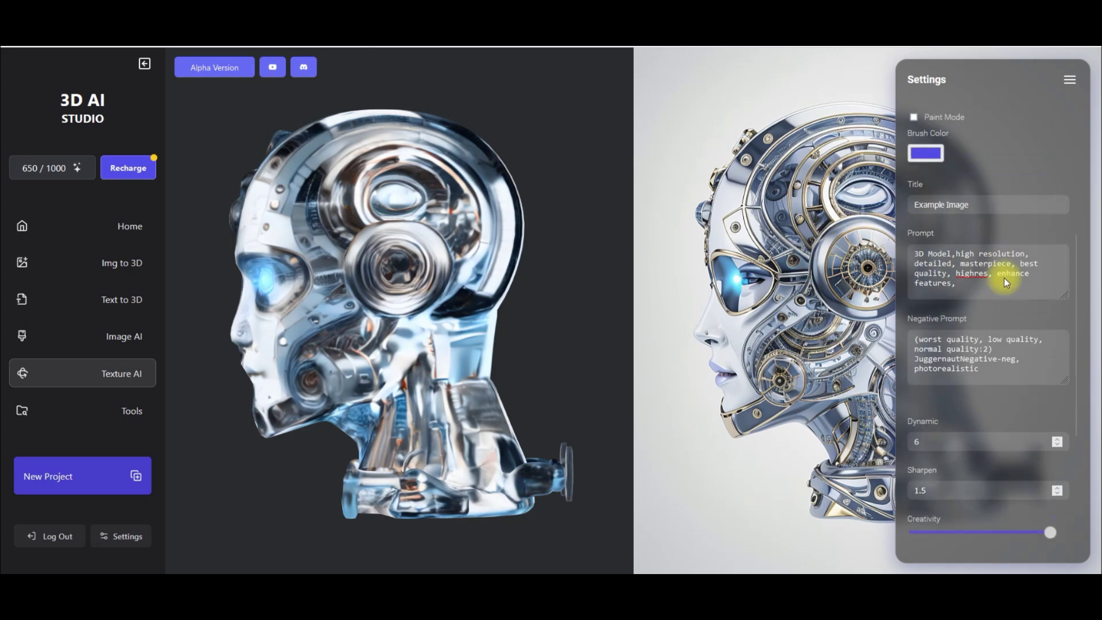
click(1068, 87)
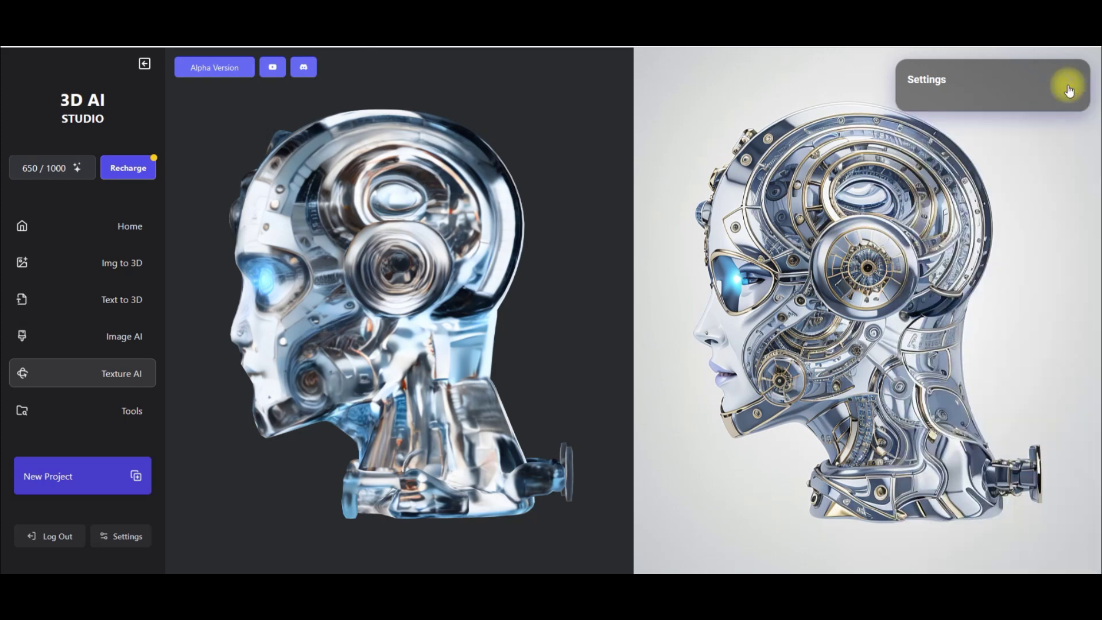
click(103, 423)
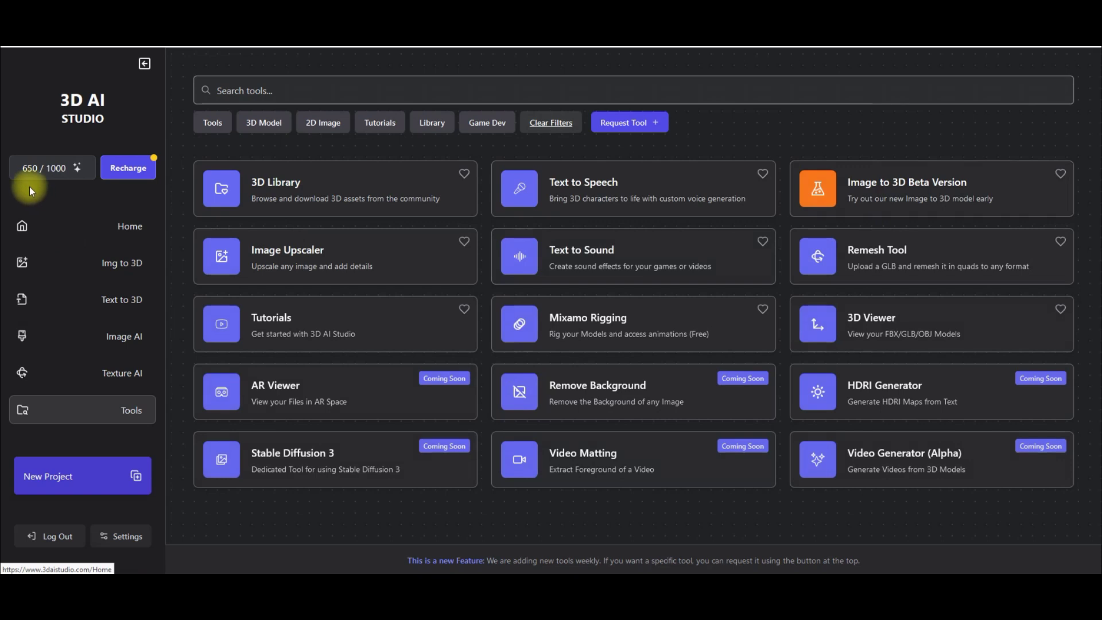
drag(23, 167, 72, 168)
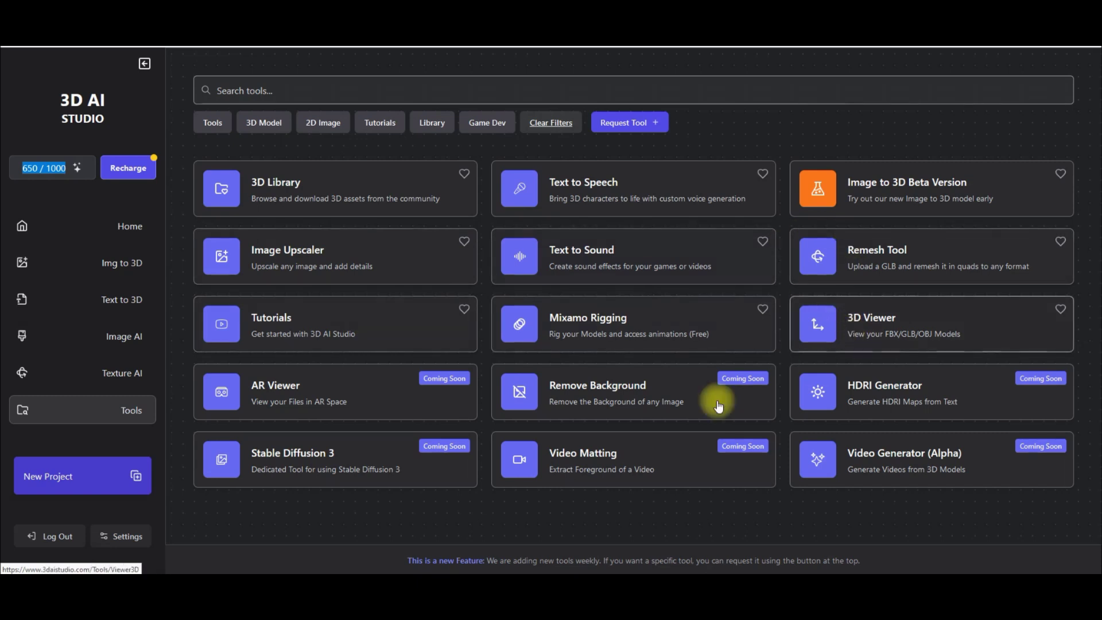
click(130, 236)
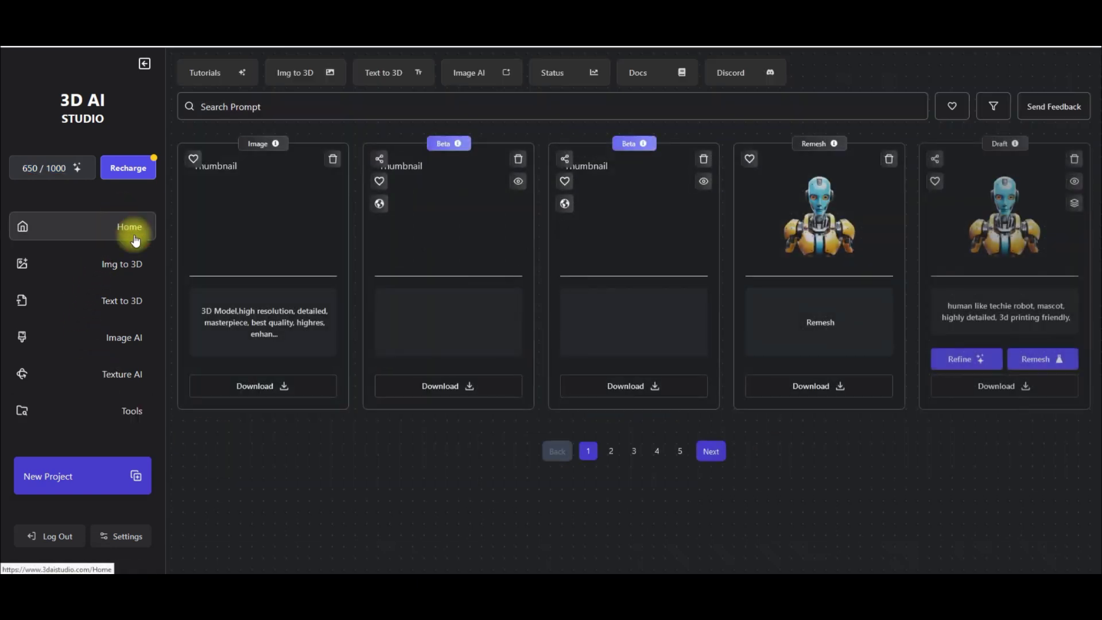